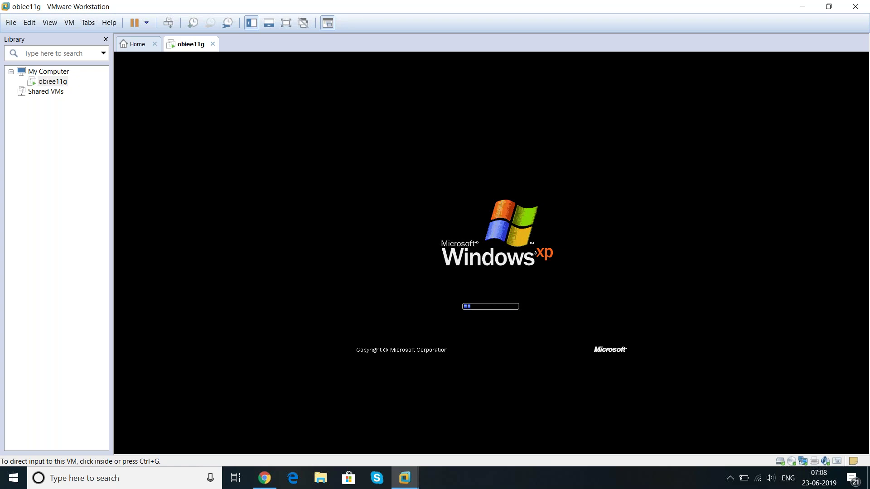
Switch the booted obiee11g Windows XP virtual machine to full-screen view
left_click(285, 27)
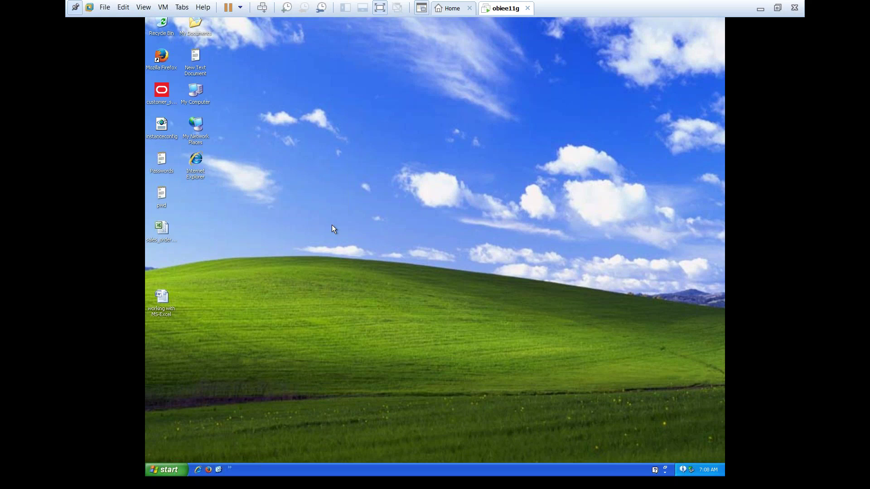
right_click(446, 229)
left_click(473, 241)
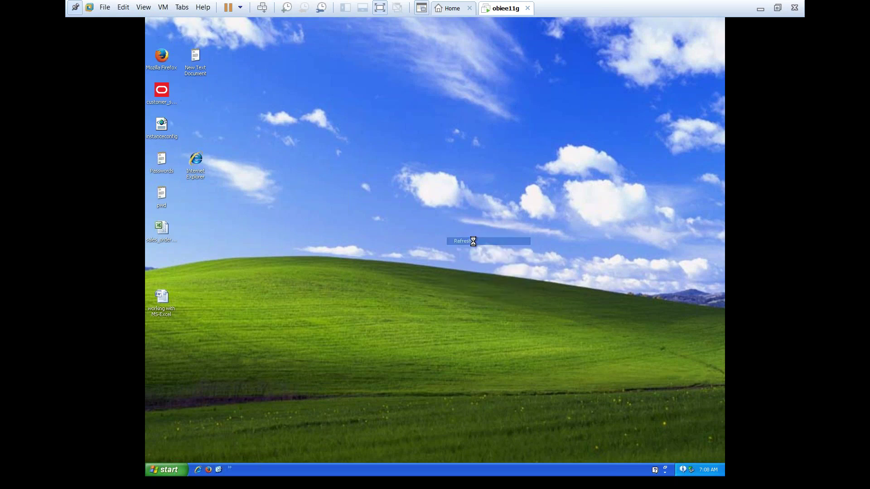
right_click(357, 177)
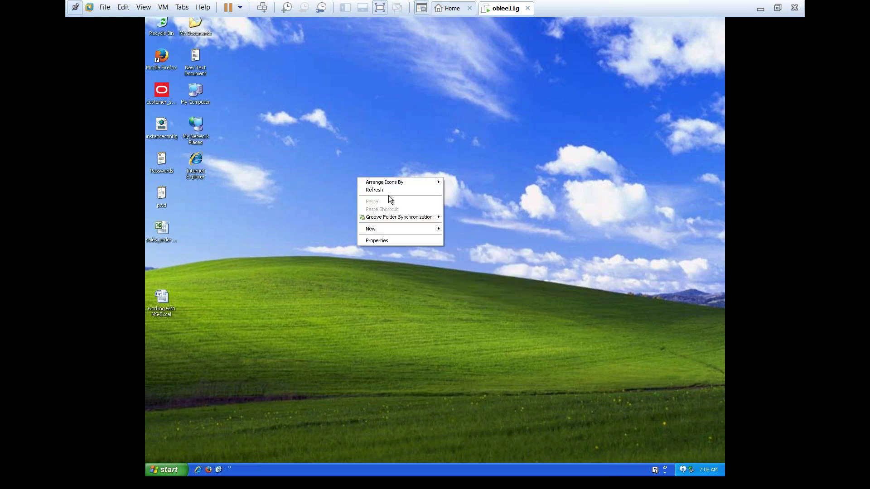
left_click(377, 191)
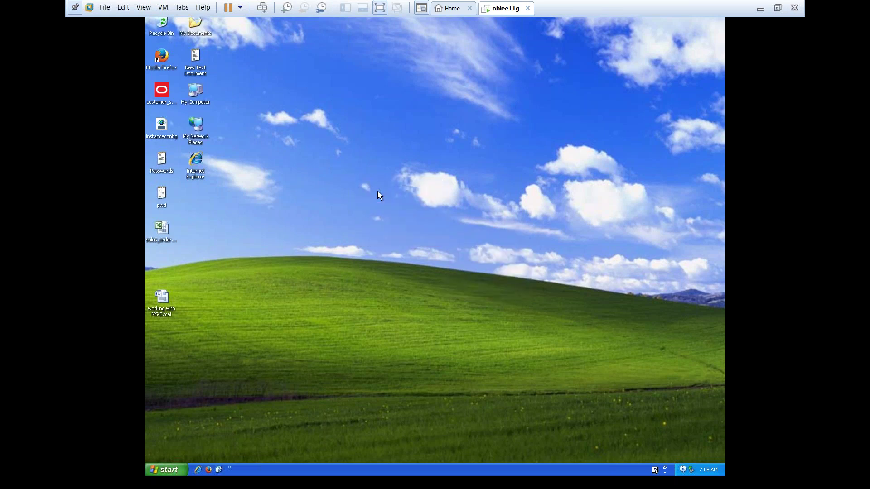
right_click(379, 184)
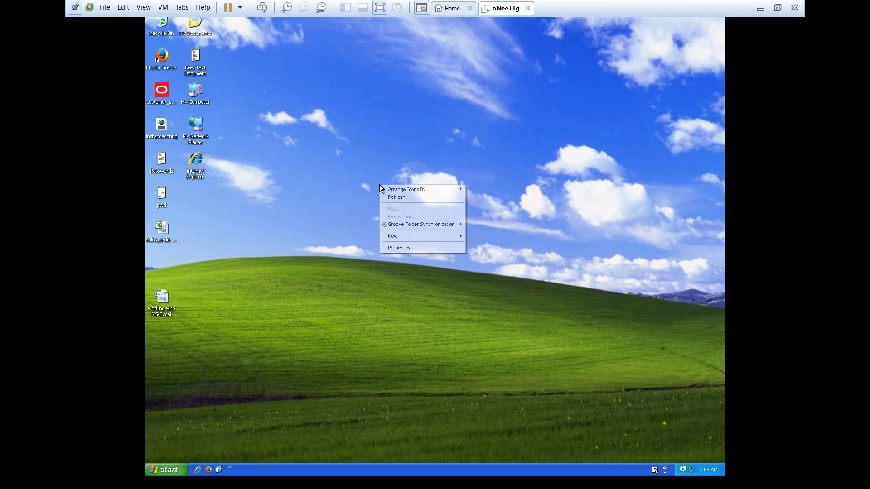
left_click(406, 198)
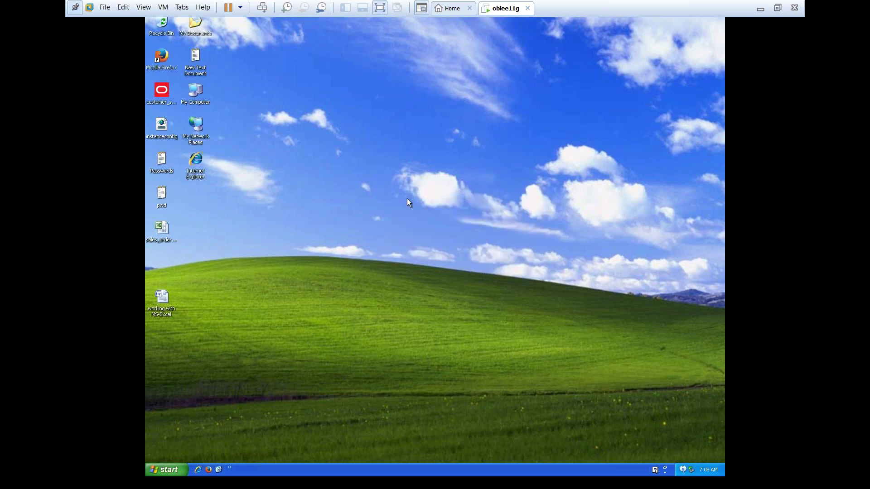
left_click(169, 389)
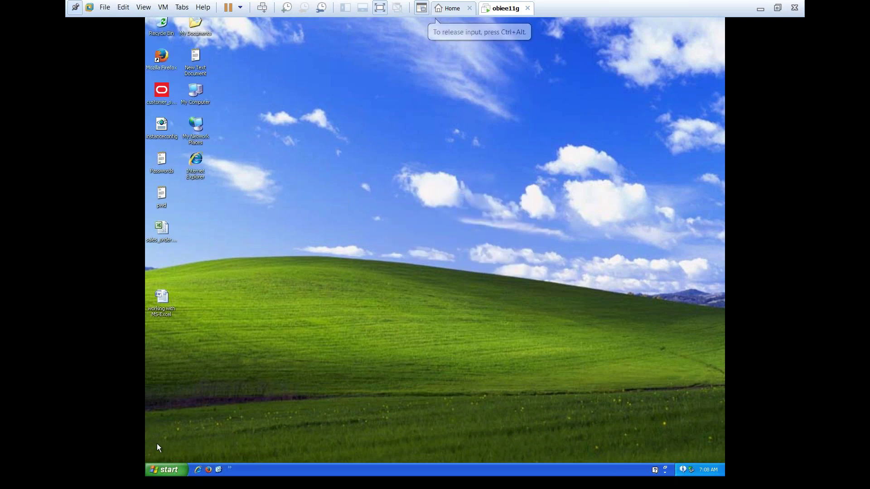
right_click(345, 175)
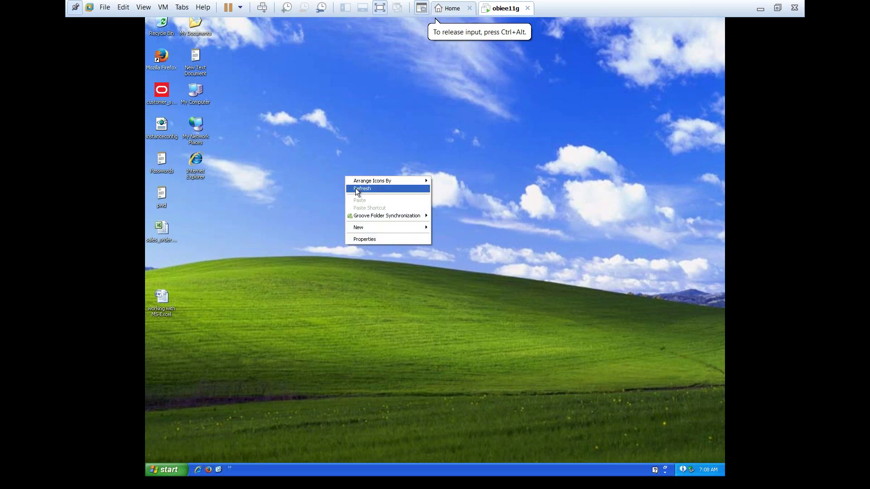
left_click(355, 189)
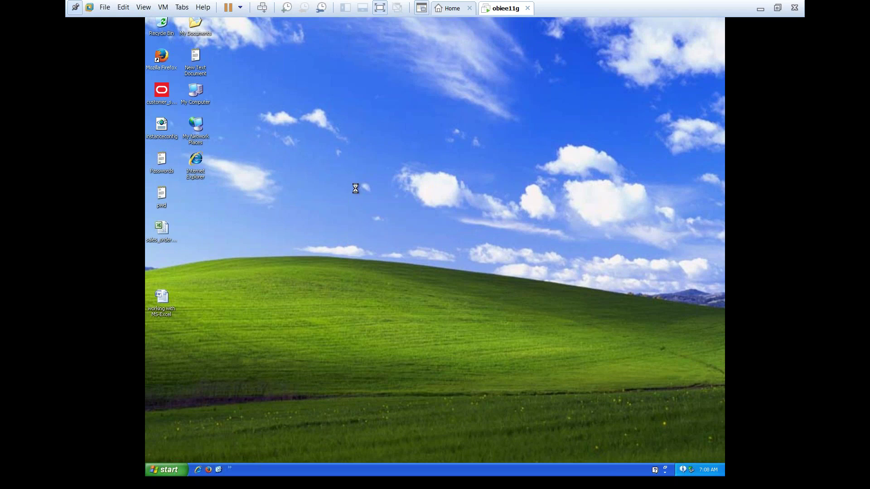
right_click(356, 188)
left_click(368, 201)
right_click(368, 189)
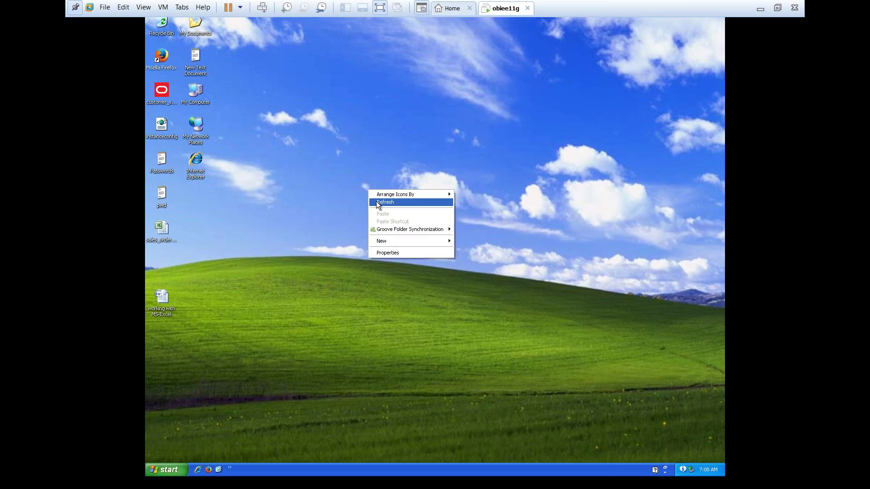
left_click(382, 203)
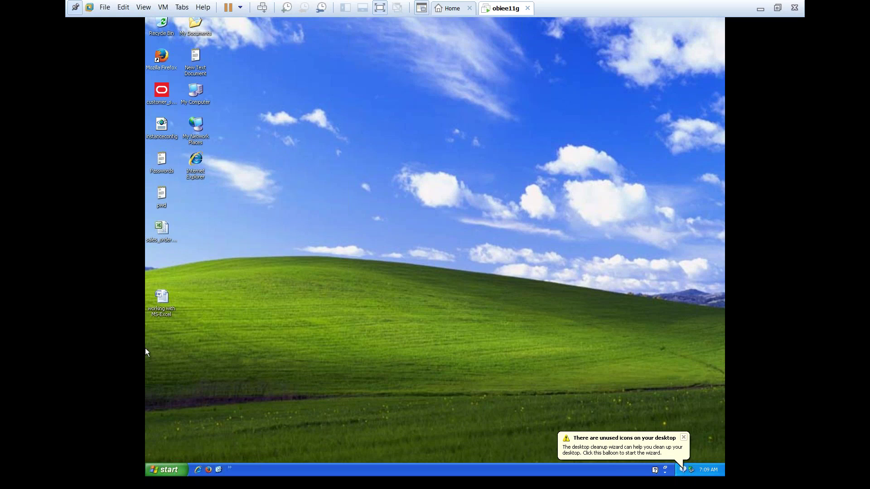
Launch BI Administration from Programs > Oracle Business Intelligence in the guest Start menu
left_click(169, 470)
mouse_move(208, 357)
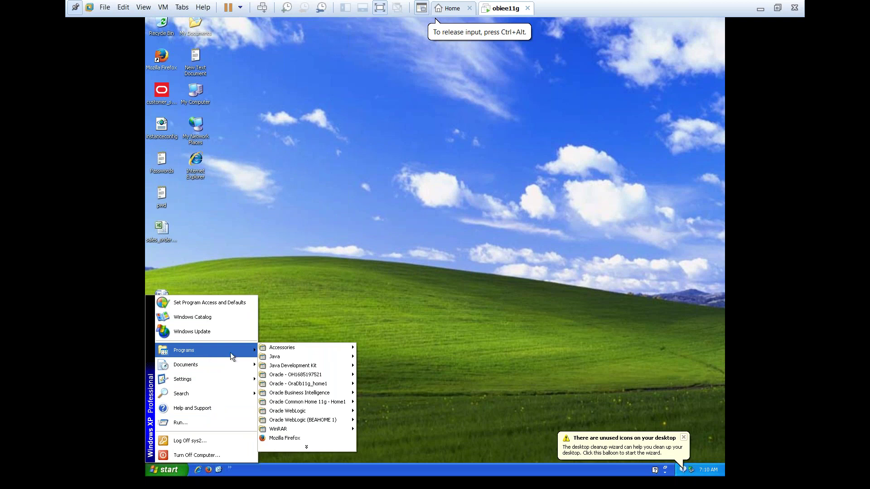
mouse_move(295, 395)
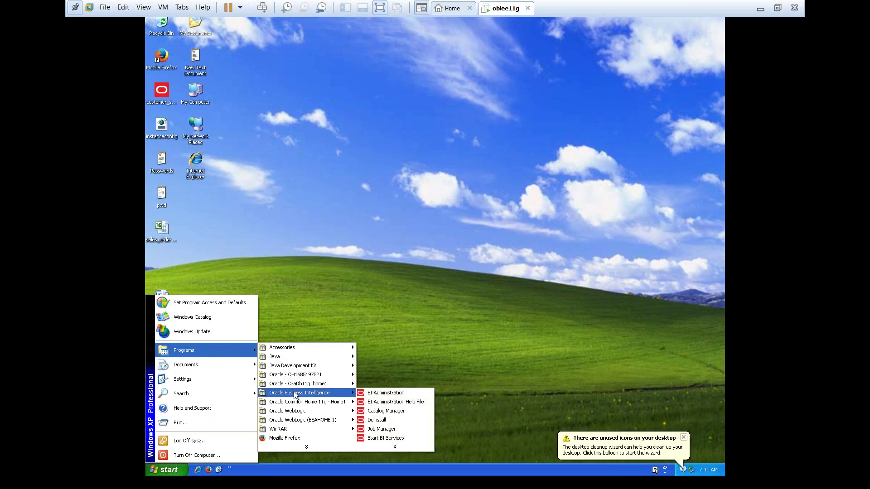
left_click(381, 392)
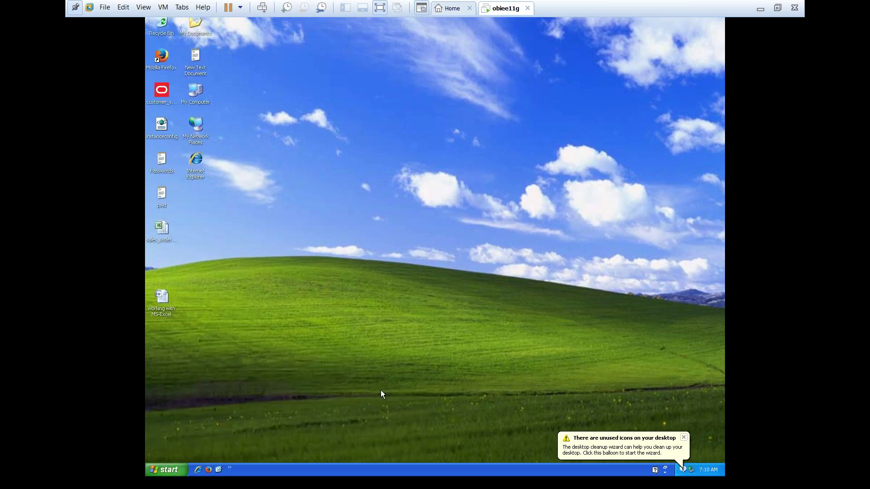
Refresh the guest desktop and reopen the Start menu
right_click(368, 219)
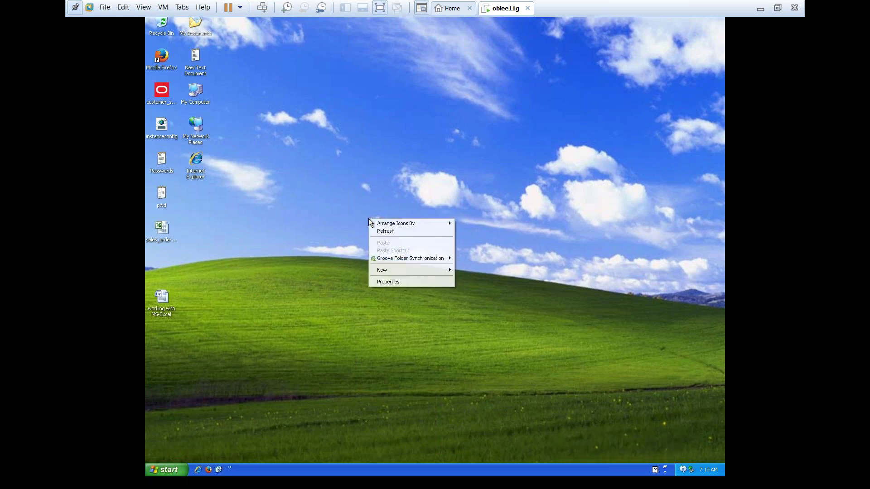
left_click(387, 231)
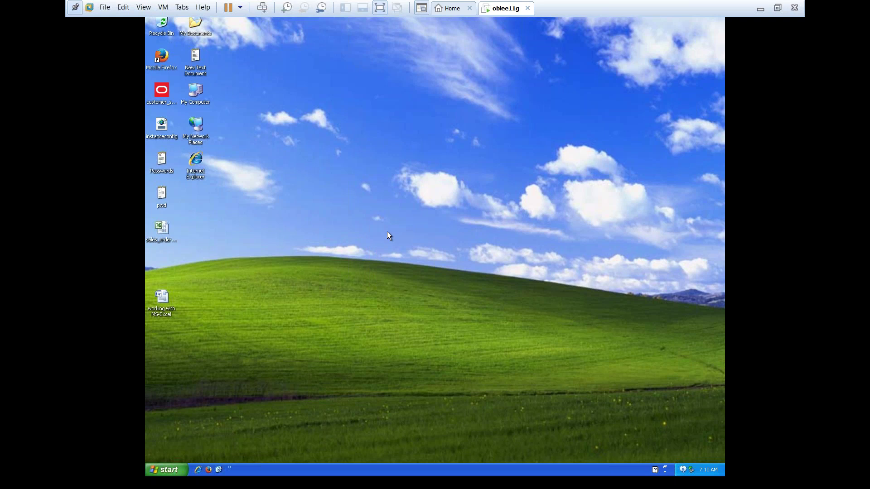
left_click(169, 471)
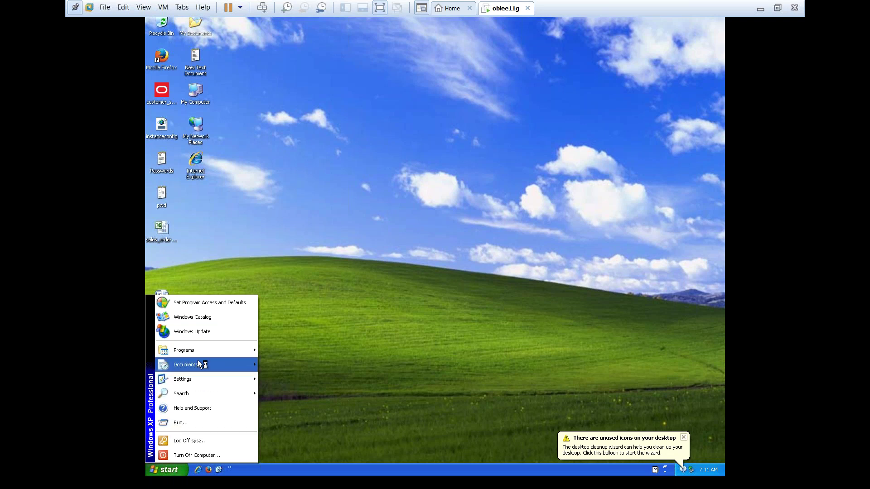
Start BI Administration again via Programs > Oracle Business Intelligence
mouse_move(191, 353)
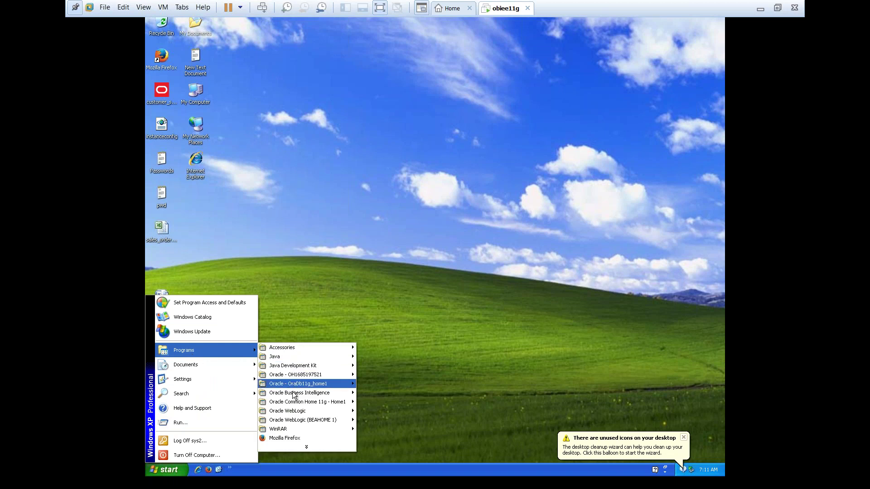
mouse_move(293, 389)
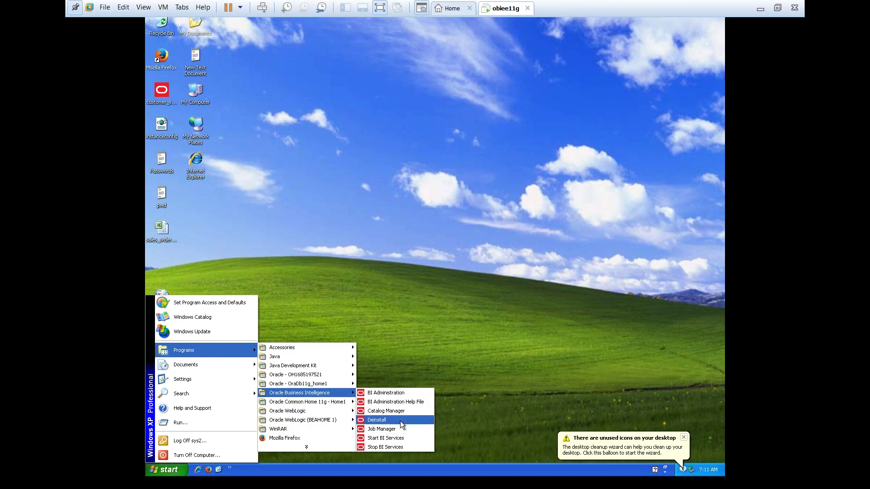
left_click(402, 390)
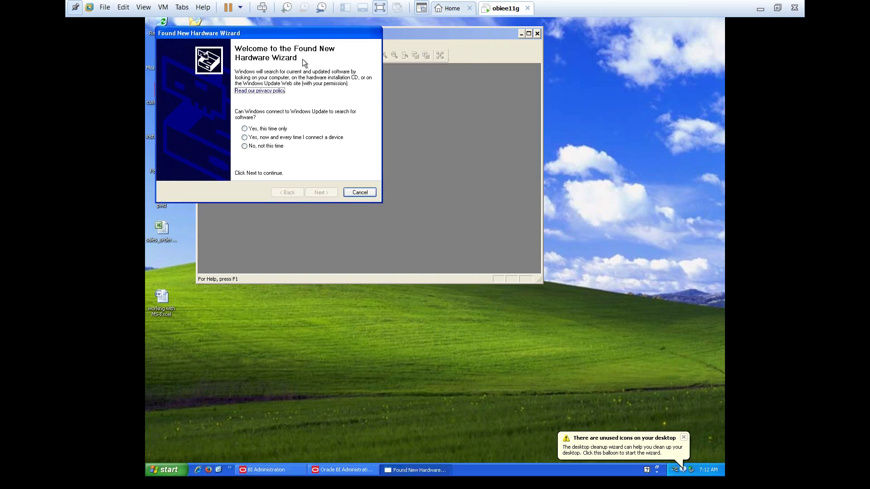
Cancel the Found New Hardware Wizard and drag the Administration Tool window toward the desktop centre
left_click_drag(305, 31, 384, 94)
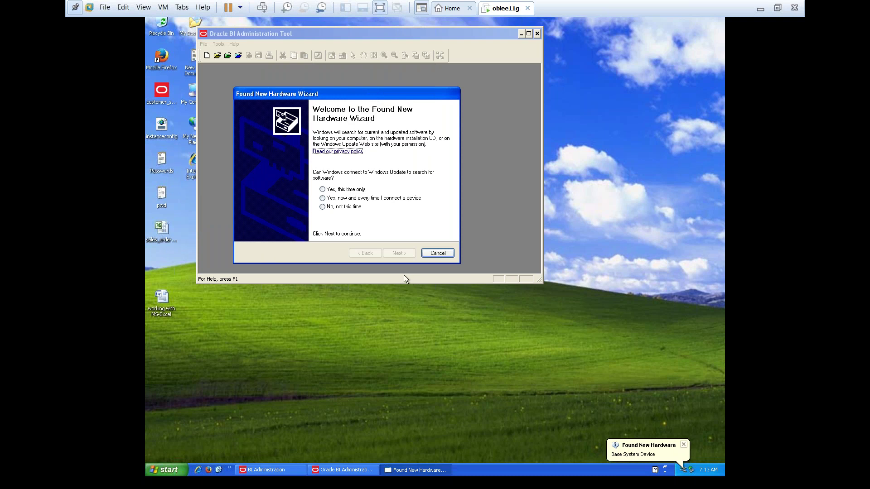
left_click(436, 254)
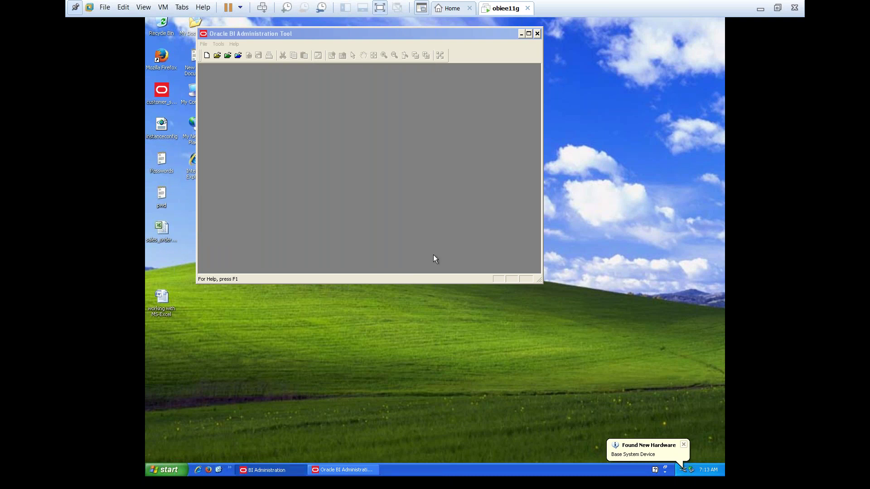
left_click_drag(336, 34, 398, 71)
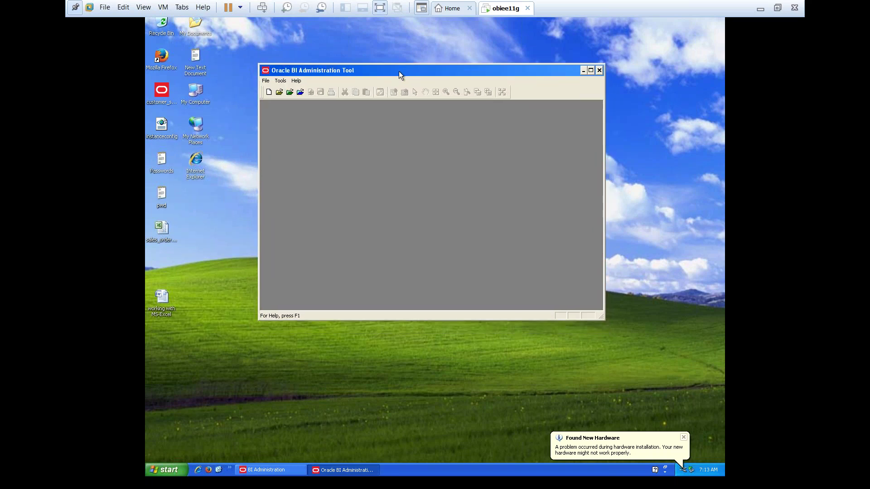
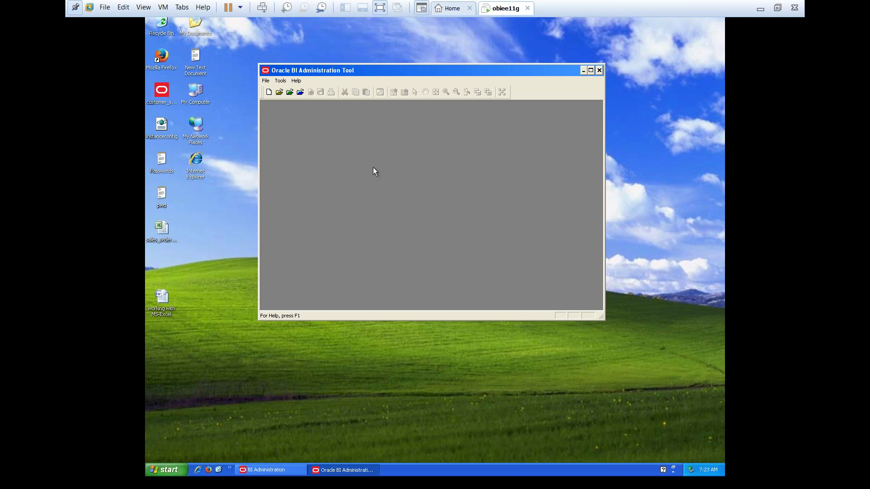
Minimize the BI Administration Tool and refresh the desktop
left_click(609, 74)
right_click(412, 93)
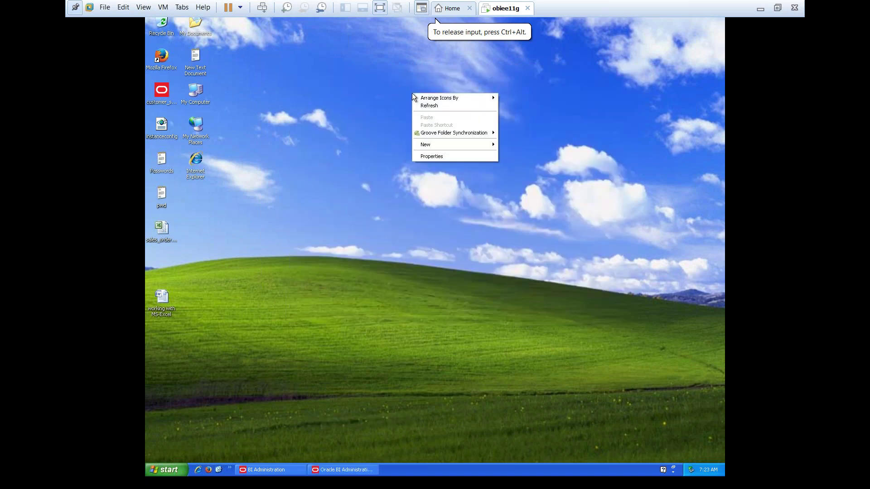
left_click(431, 105)
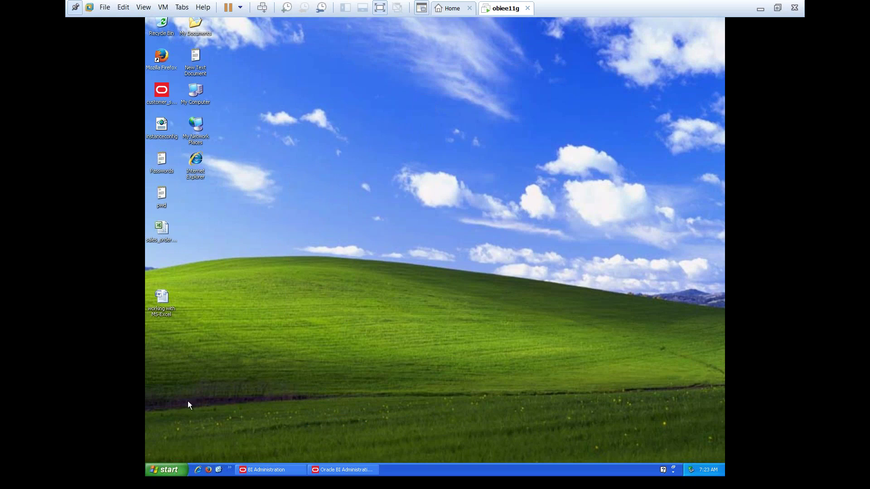
Launch SQL Plus from Start > Programs > Oracle - OraDb11g_home1 > Application Development
left_click(172, 471)
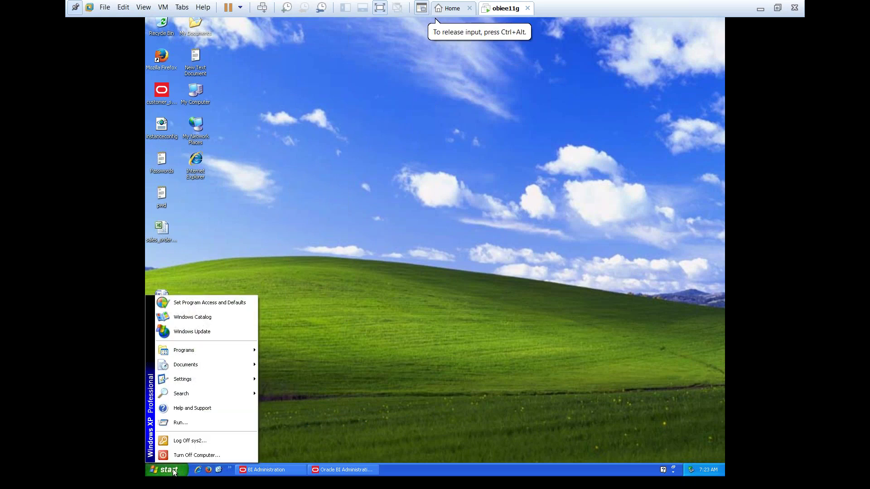
mouse_move(194, 353)
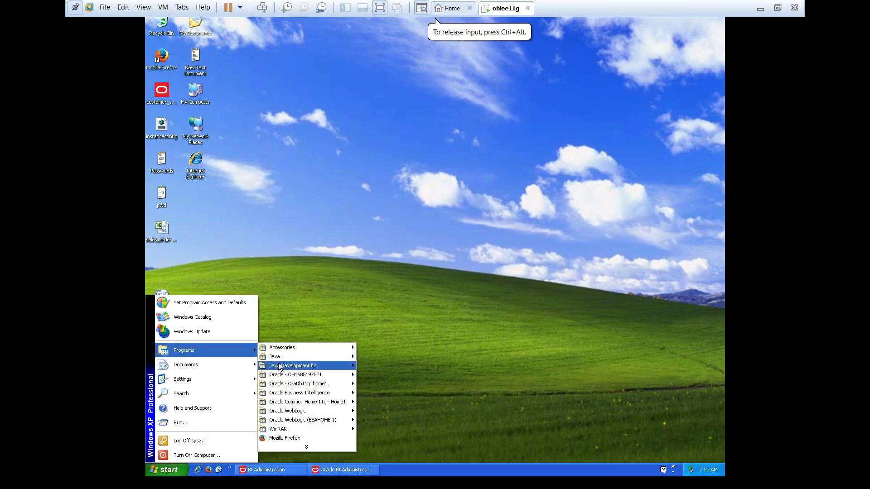
mouse_move(323, 387)
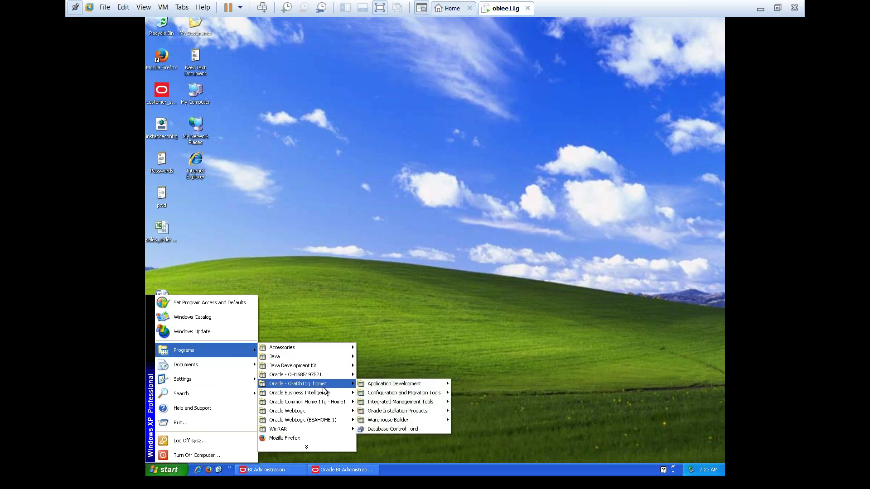
mouse_move(390, 385)
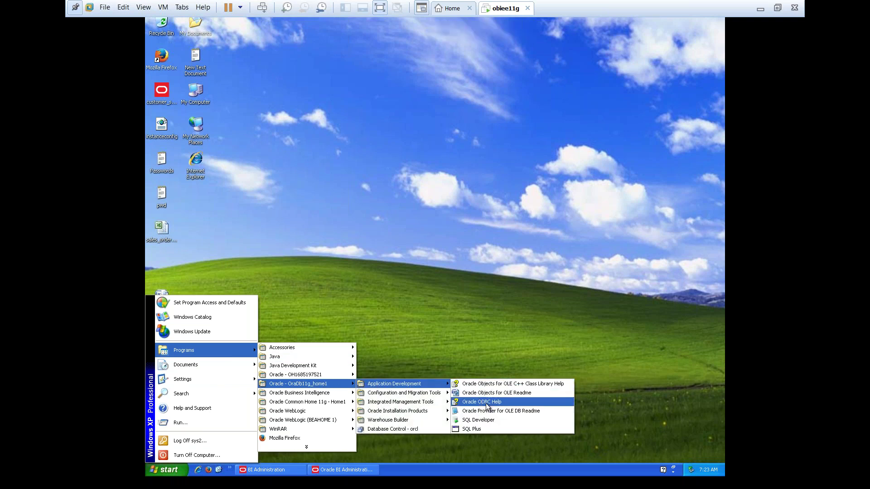
left_click(485, 429)
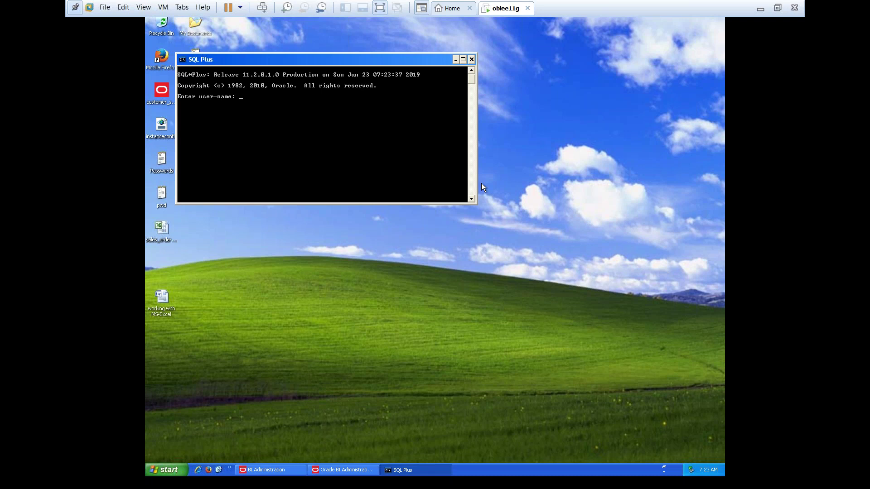
Log in to SQL*Plus as the system user and begin typing 'alter user system'
type("system")
key("Return")
key("Return")
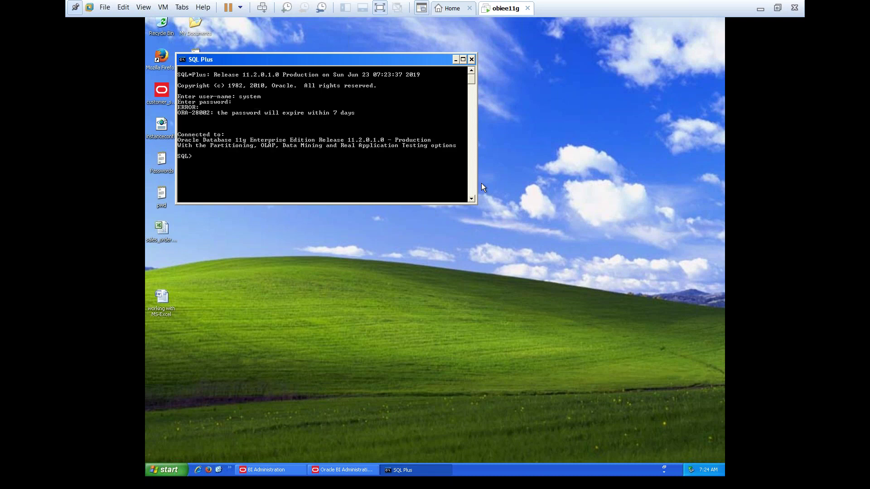
left_click(351, 184)
type("alt")
type("er ")
type("user")
type(" syst")
type("em ")
type("ude")
Fix the typo and run 'alter user system identified by' with the new account password
key("BackSpace")
key("BackSpace")
key("BackSpace")
type("identified by")
type("M")
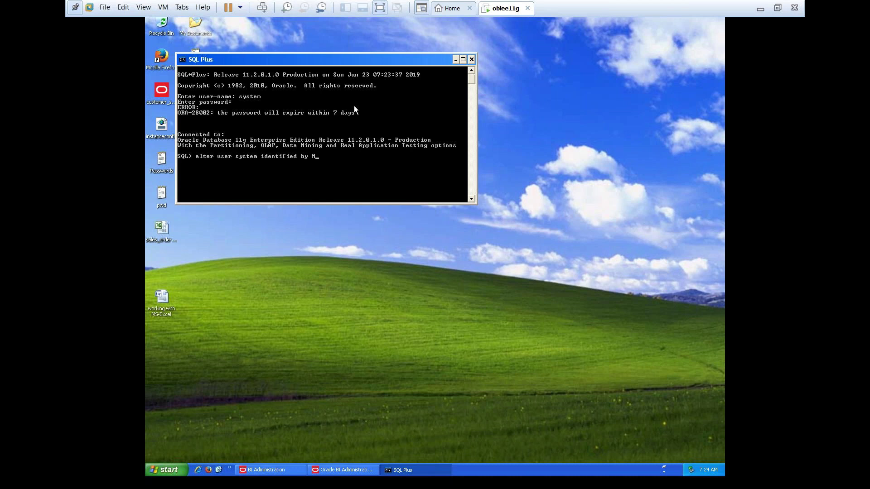
type("anager123;")
key("Return")
Enter the query 'select username,account_status from dba_users;' at the prompt
type("elect")
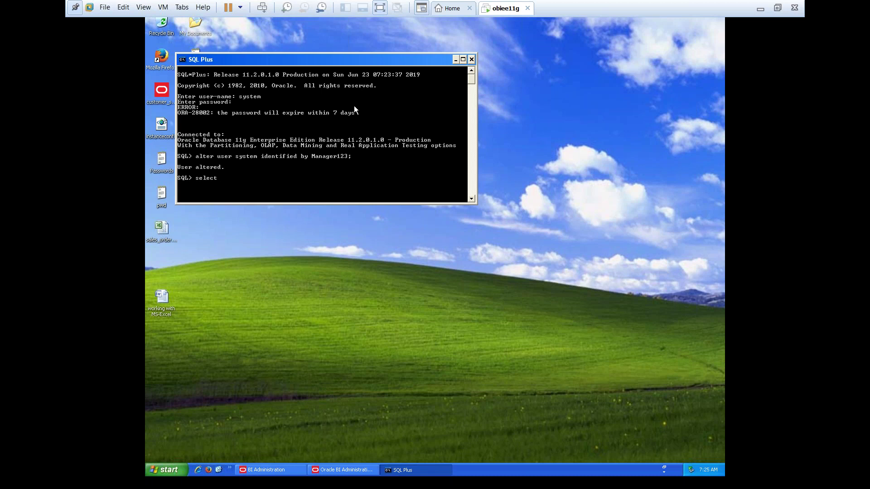
type(" username,account_status from dba_users;")
Run the dba_users query, listing 46 usernames with their account statuses
key("Return")
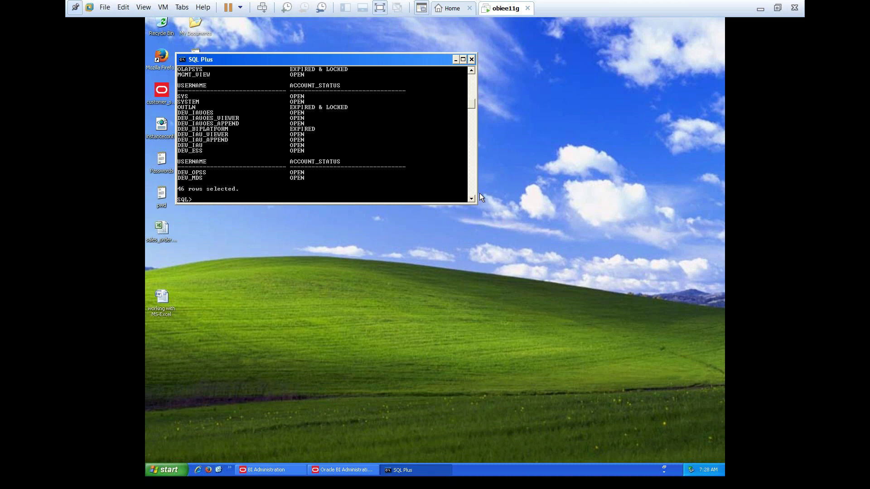
Resize the SQL*Plus console window taller to show more output
left_click_drag(475, 203, 531, 303)
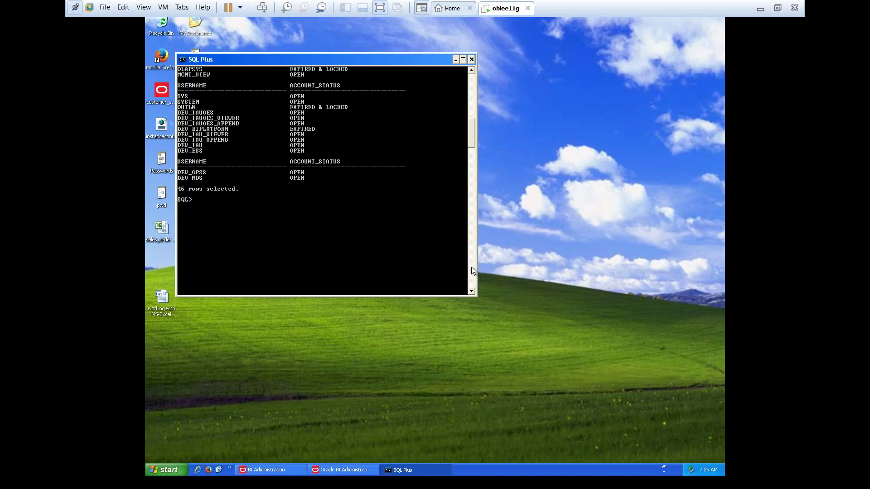
left_click_drag(473, 126, 466, 86)
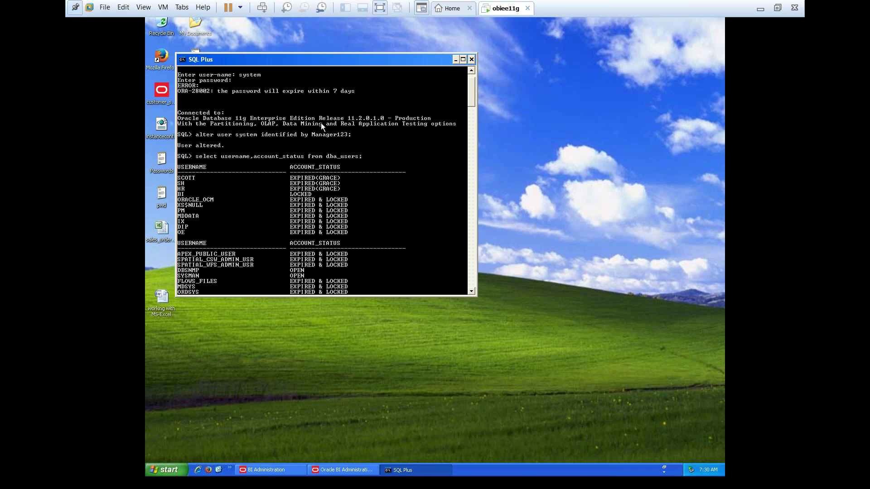
Maximize the SQL*Plus console to display more user status rows
double_click(361, 60)
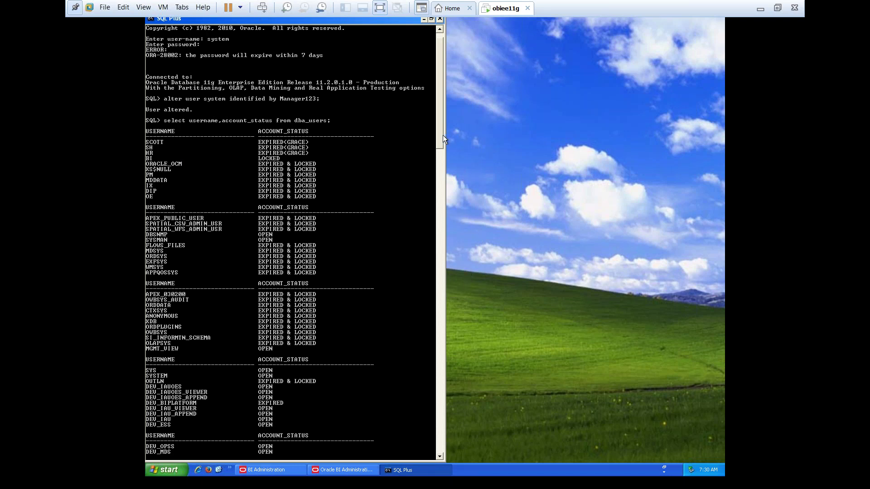
mouse_move(442, 135)
left_mouse_down()
mouse_move(437, 213)
mouse_move(446, 194)
mouse_move(444, 141)
left_mouse_up()
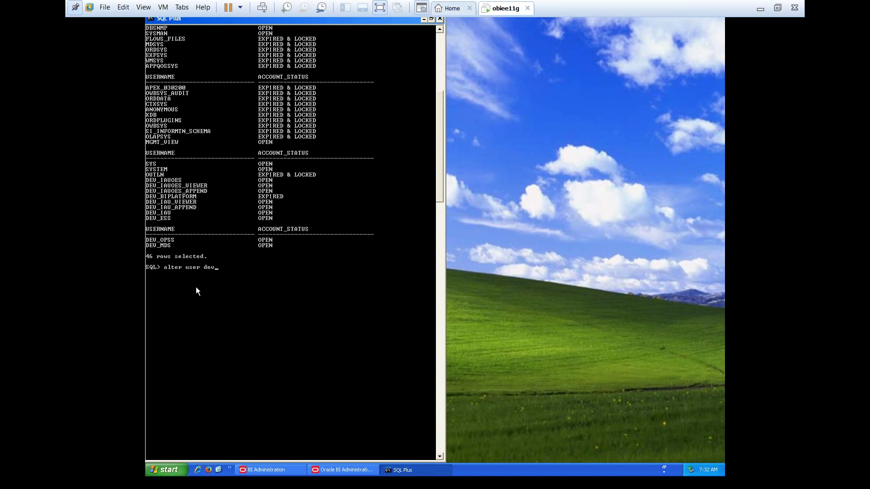
Complete and run 'alter user dev_biplatform identified by' with a new account password
type("platform identified by")
type("Admin123")
type(";")
key("Return")
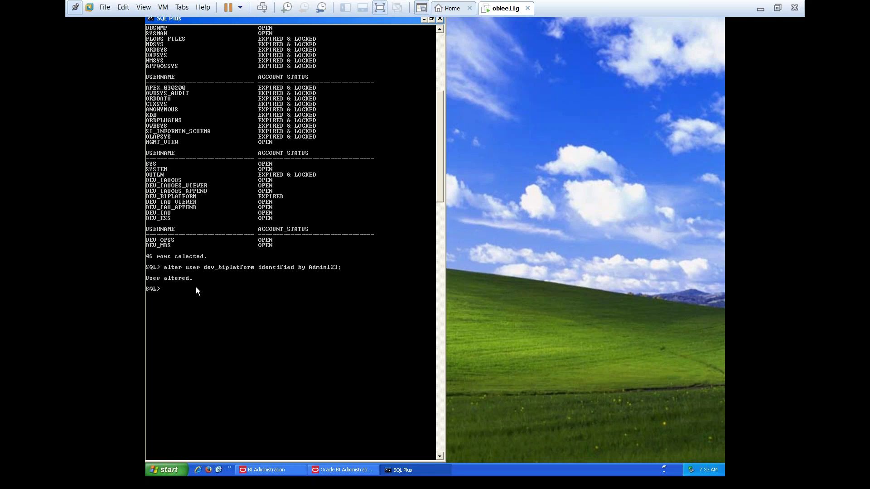
Type an 'alter user system identified by' command with the account password at the prompt
left_click(518, 265)
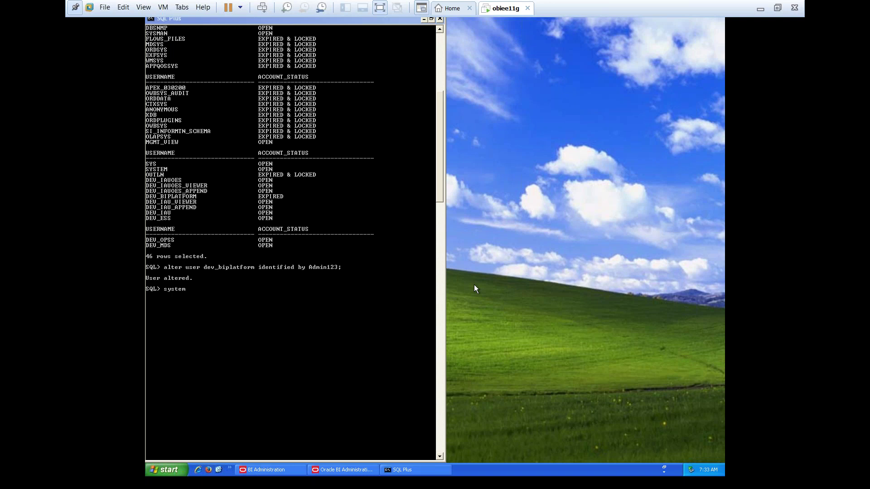
left_click(250, 322)
type("system")
key("Home")
type("alter user")
key("End")
type("identified by Manager123;")
Recall and rerun the dba_users status query, confirming DEV_BIPLATFORM is now OPEN
key("Up")
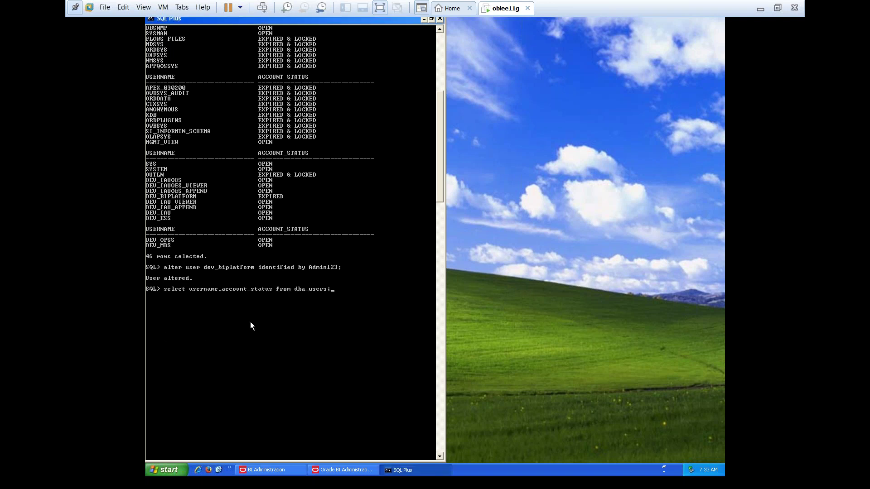
key("Down")
key("Up")
key("Return")
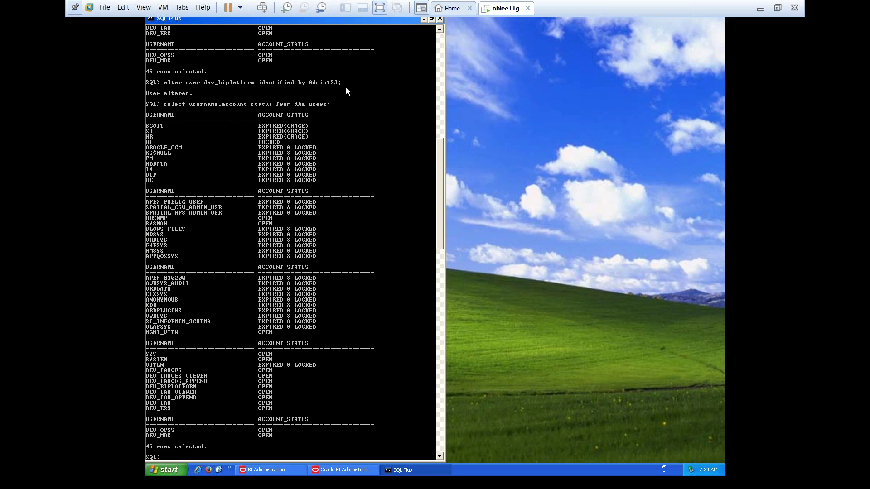
Move the SQL*Plus console lower on screen, minimize it, then restore it from the taskbar
left_click_drag(376, 18, 373, 84)
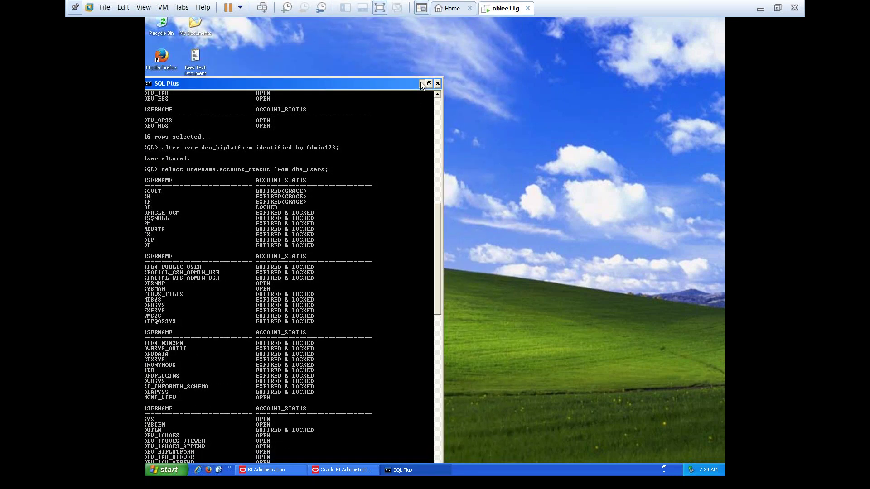
left_click(420, 83)
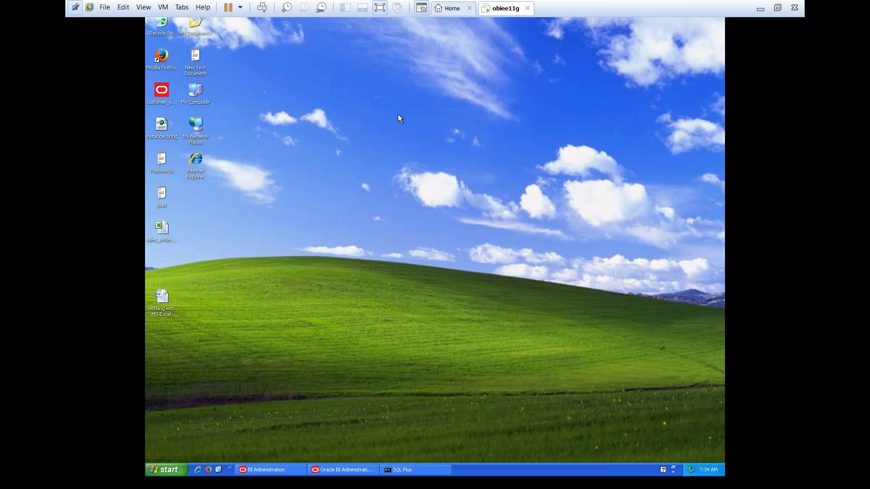
left_click(447, 469)
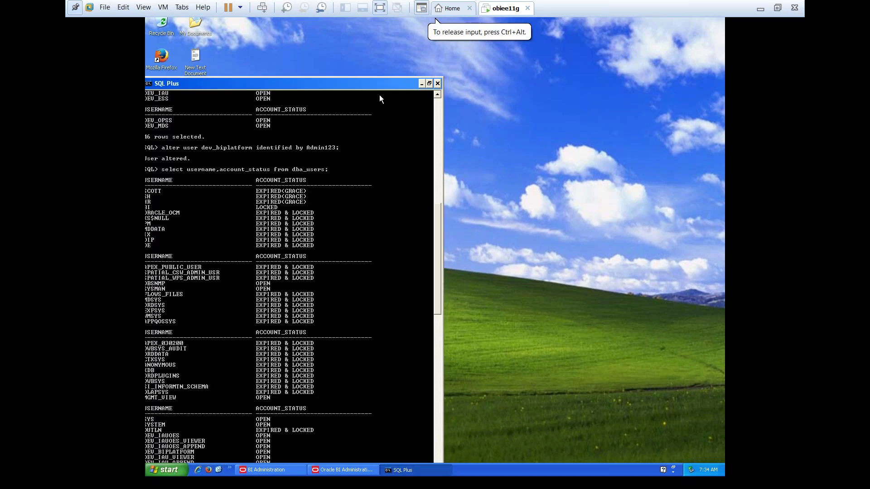
left_click(449, 63)
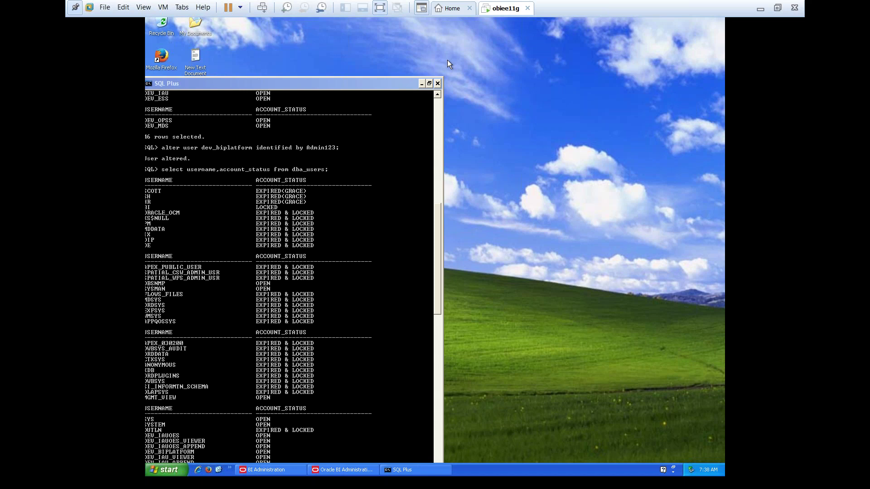
left_click(447, 60)
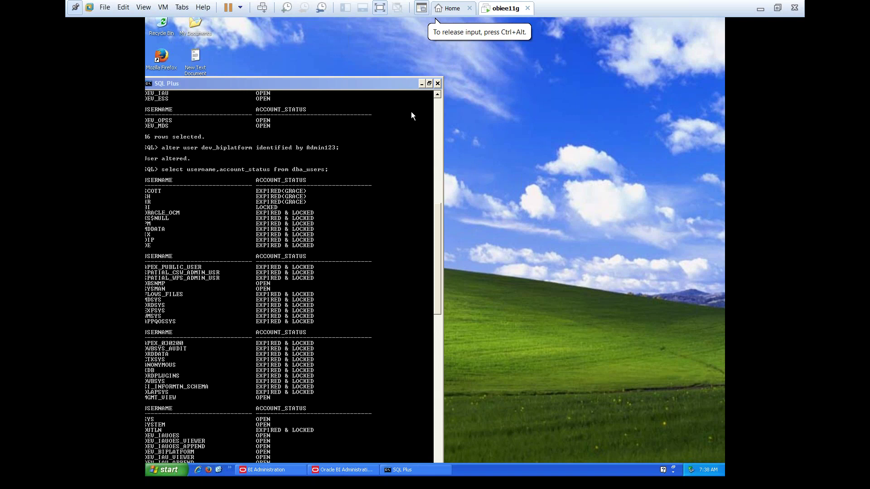
Focus the SQL*Plus console with the dba_users listing and move it toward the screen centre
left_click(369, 83)
left_click(433, 65)
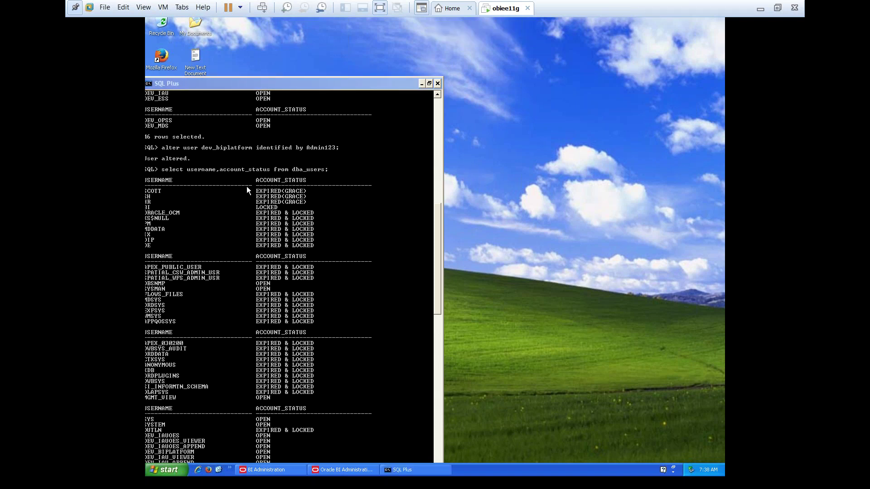
left_click_drag(313, 85, 398, 56)
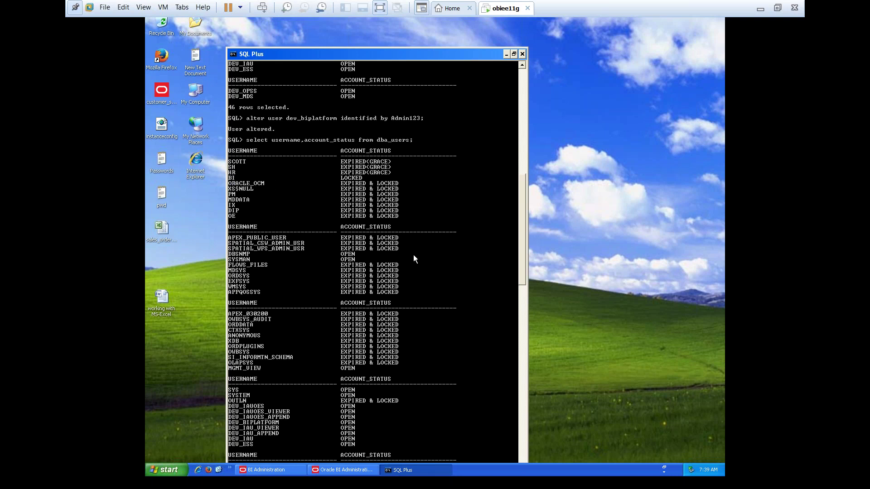
left_click_drag(431, 54, 435, 31)
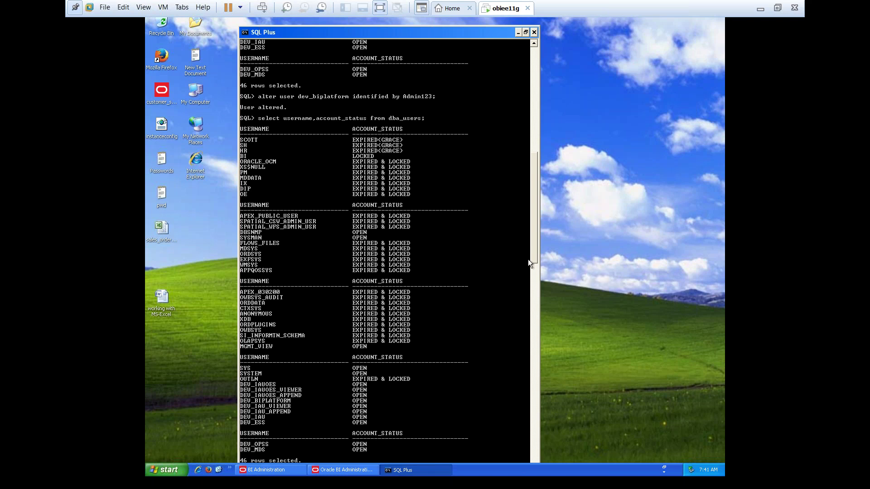
Unlock the BI account by running ALTER USER bi ACCOUNT UNLOCK
left_click_drag(532, 259, 532, 289)
type("ter ")
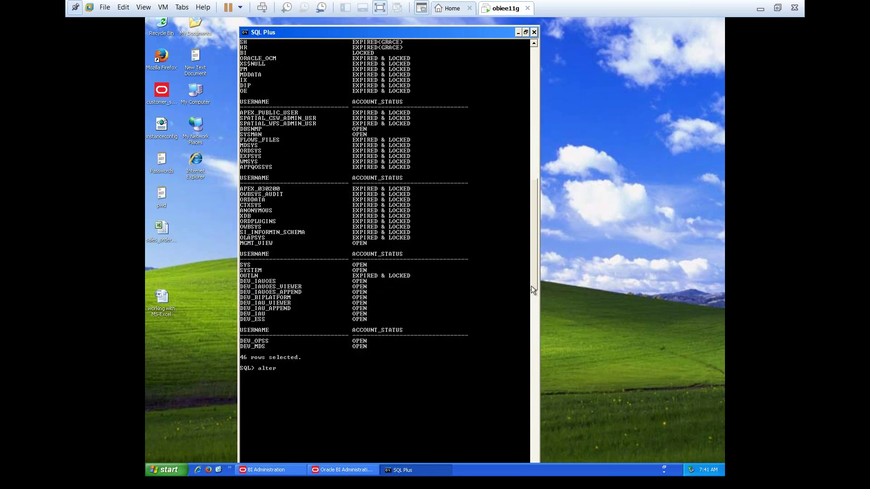
type("user bi account unlock;")
key("Return")
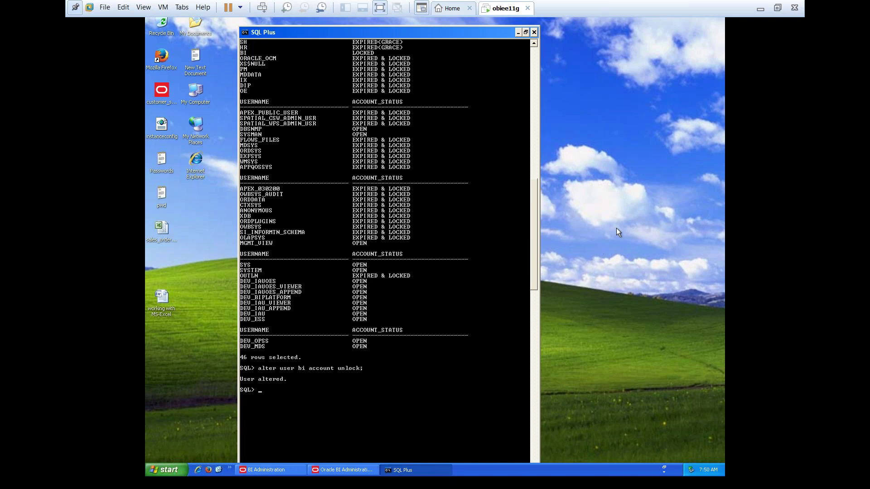
left_click(658, 311)
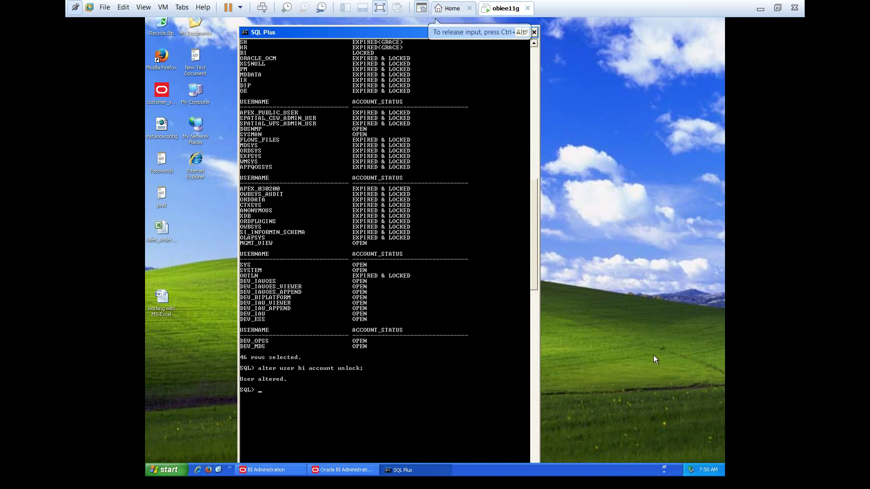
right_click(622, 183)
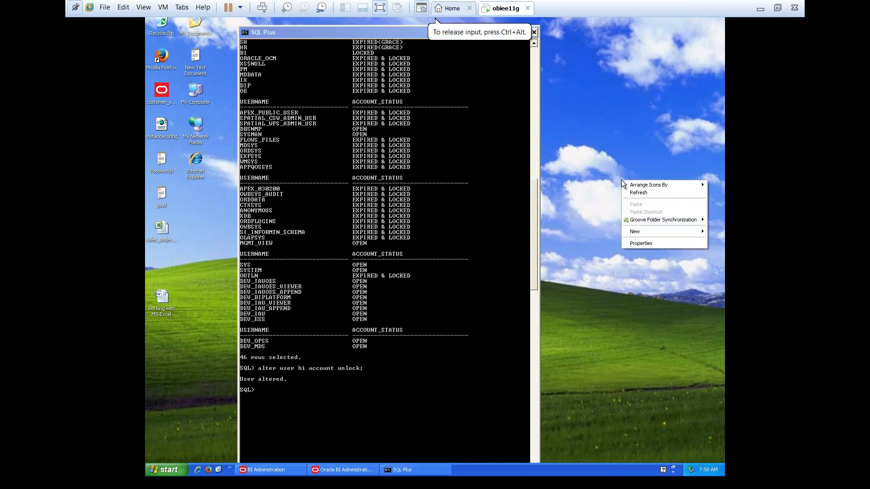
left_click(648, 194)
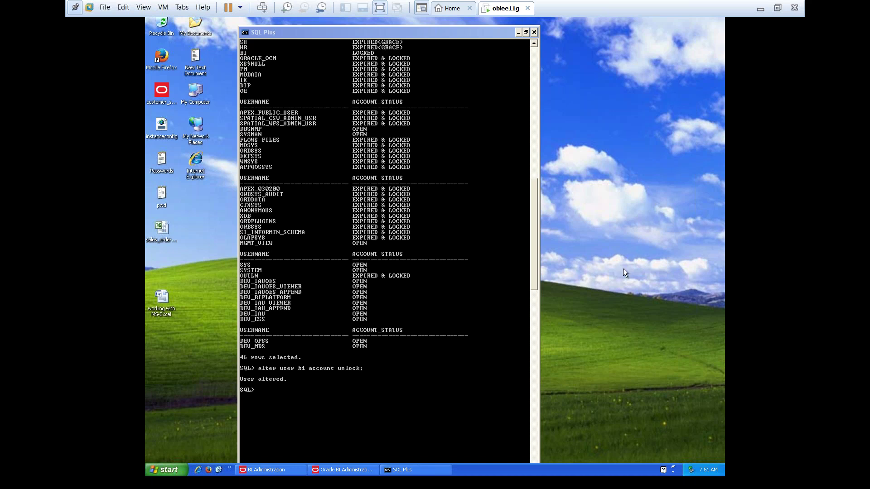
Minimize SQL*Plus and refresh the desktop twice from its shortcut menu
left_click(517, 32)
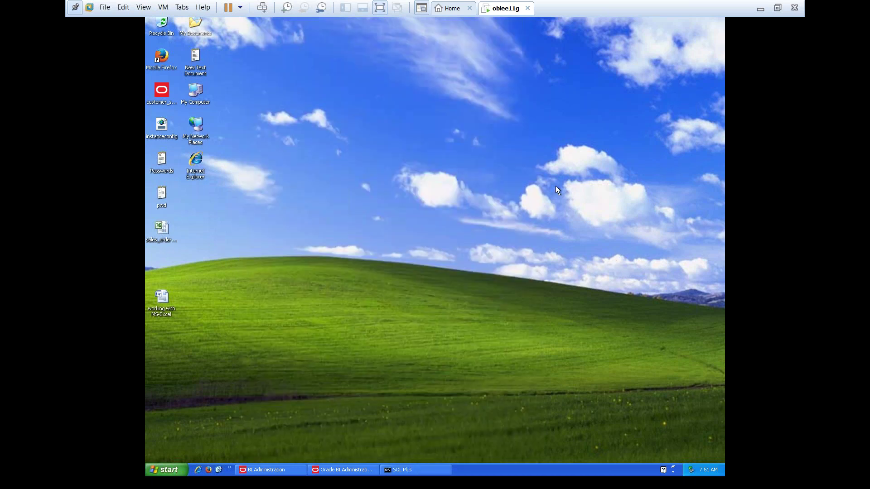
right_click(440, 181)
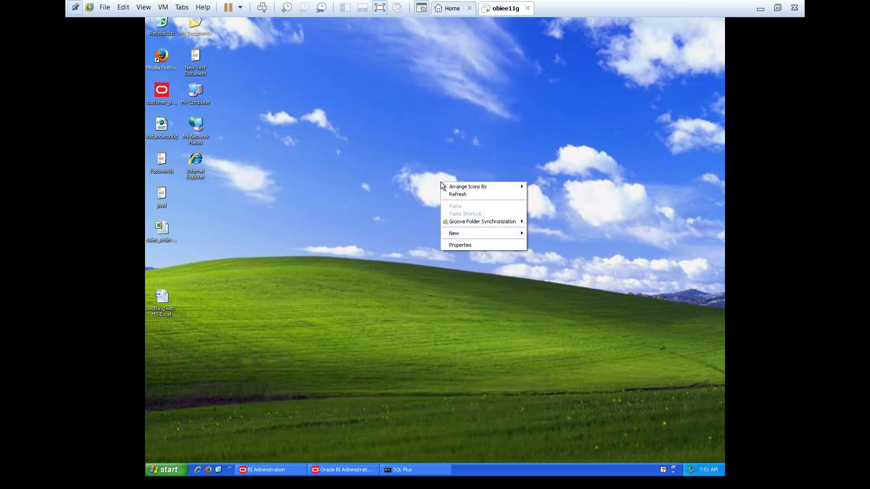
left_click(464, 194)
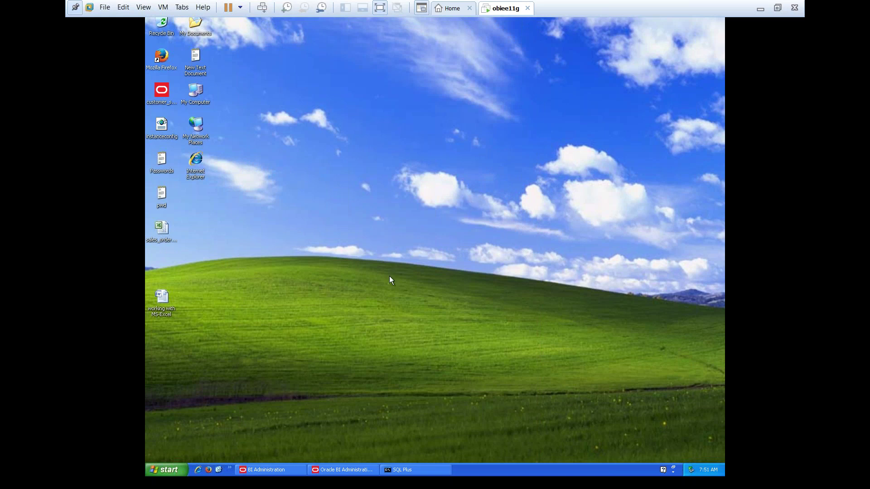
right_click(330, 213)
left_click(346, 226)
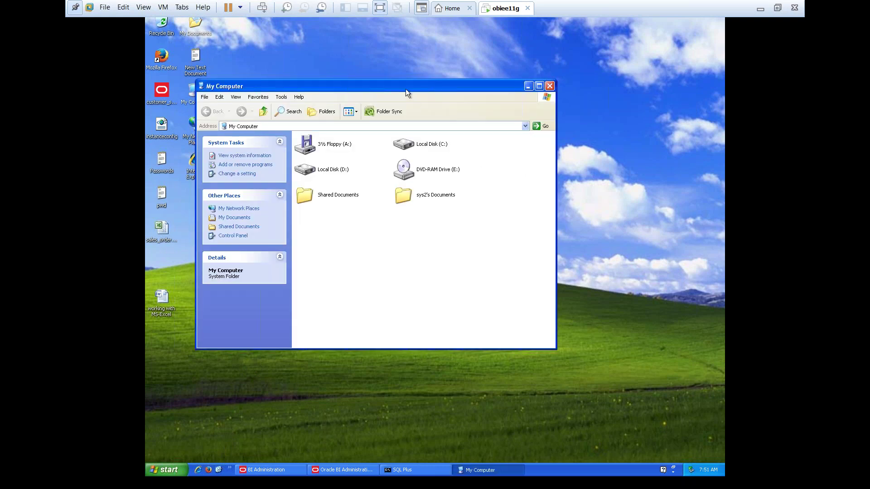
Reposition the My Computer window on the desktop after another desktop refresh
left_click_drag(406, 89, 407, 268)
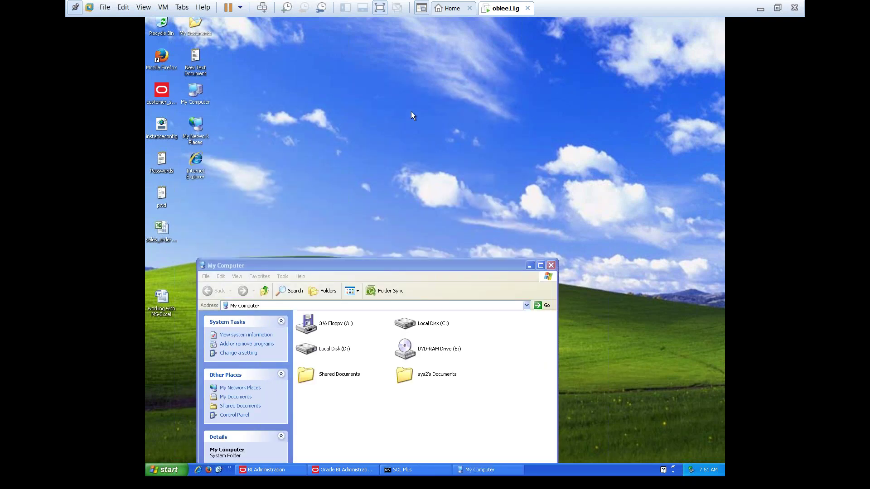
right_click(411, 111)
left_click(429, 127)
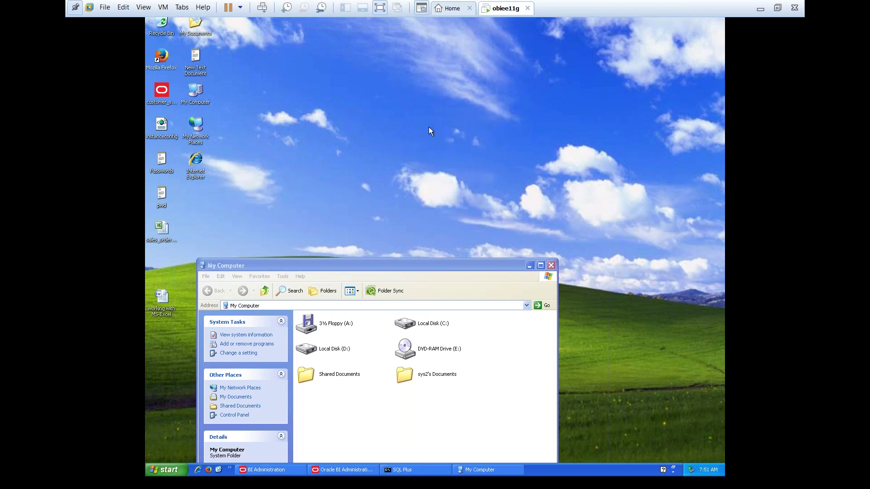
left_click(399, 267)
left_click_drag(399, 268, 442, 181)
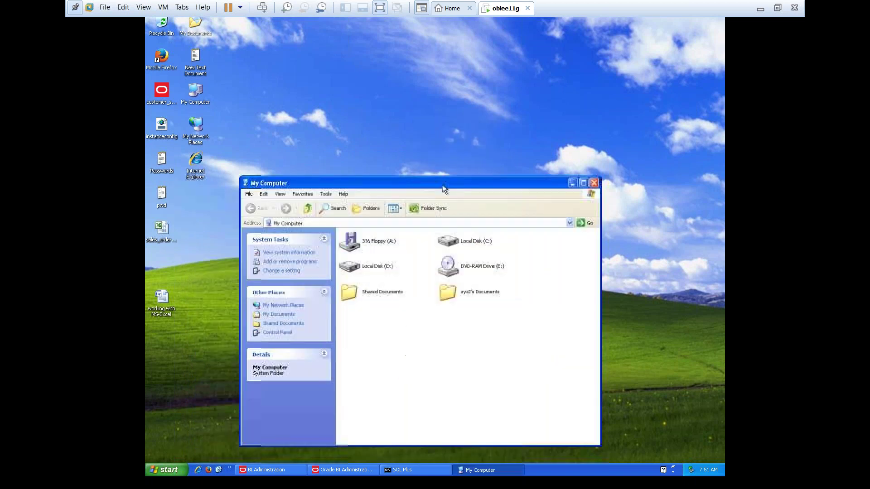
Browse to D:\OBIEE11\instances\instance1, after briefly checking Local Disk (C:)
double_click(457, 232)
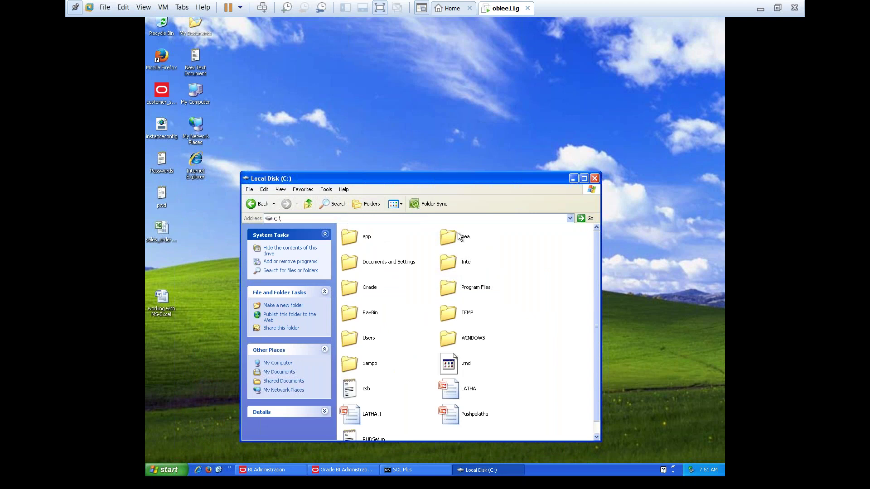
left_click(308, 205)
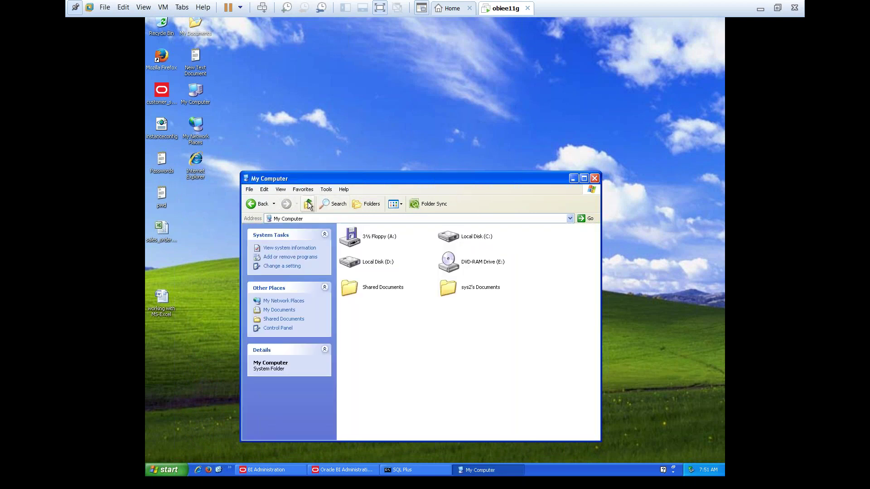
double_click(374, 261)
double_click(453, 234)
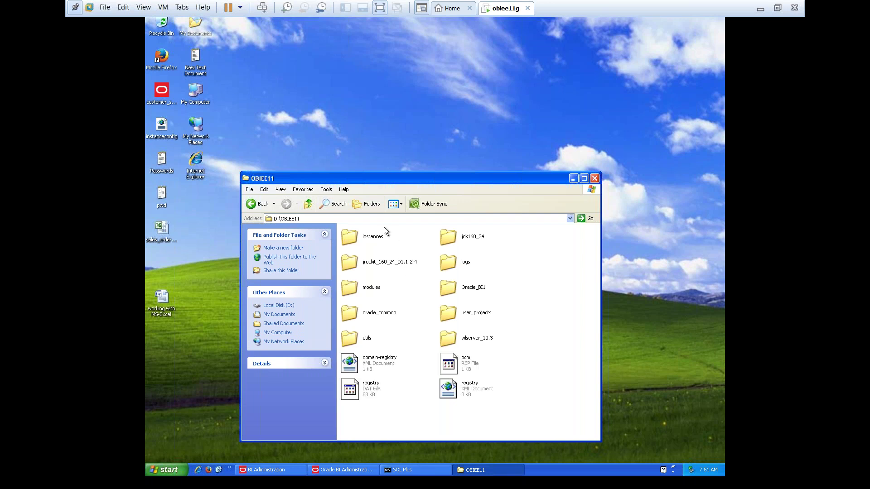
double_click(370, 238)
double_click(370, 238)
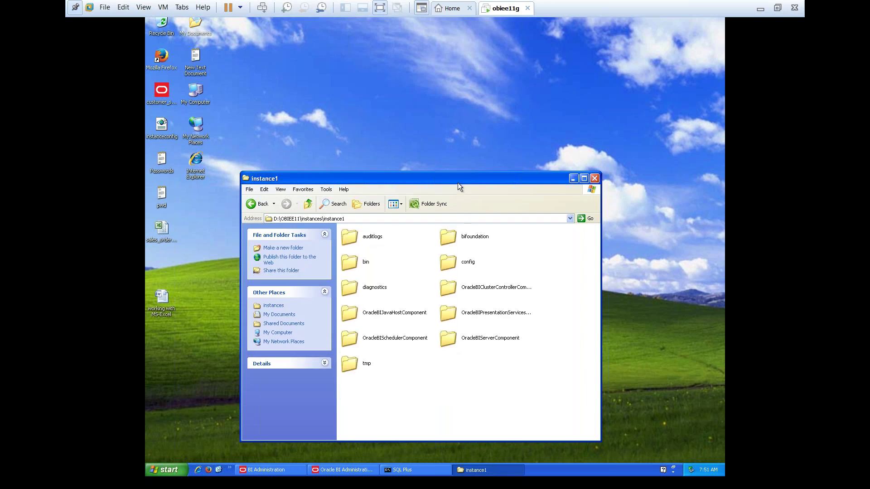
Open NQSConfig from config\OracleBIServerComponent\coreapplication_obis1 in Notepad
left_click_drag(457, 179, 478, 121)
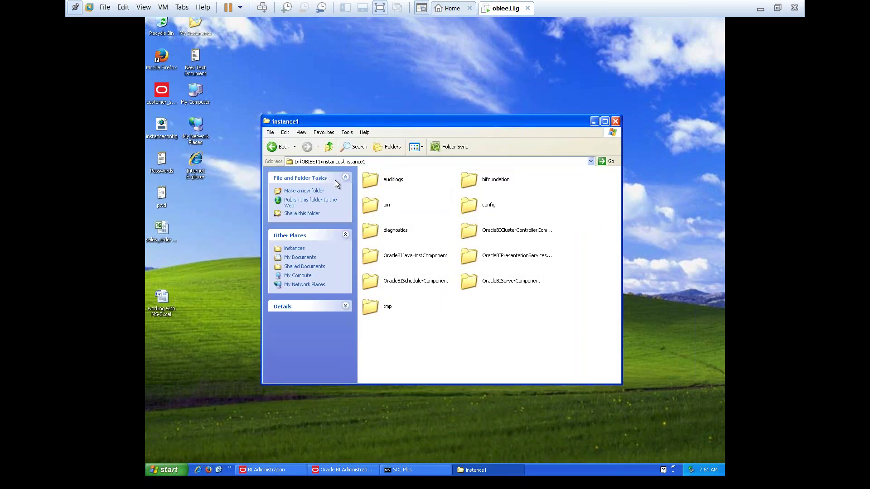
double_click(469, 208)
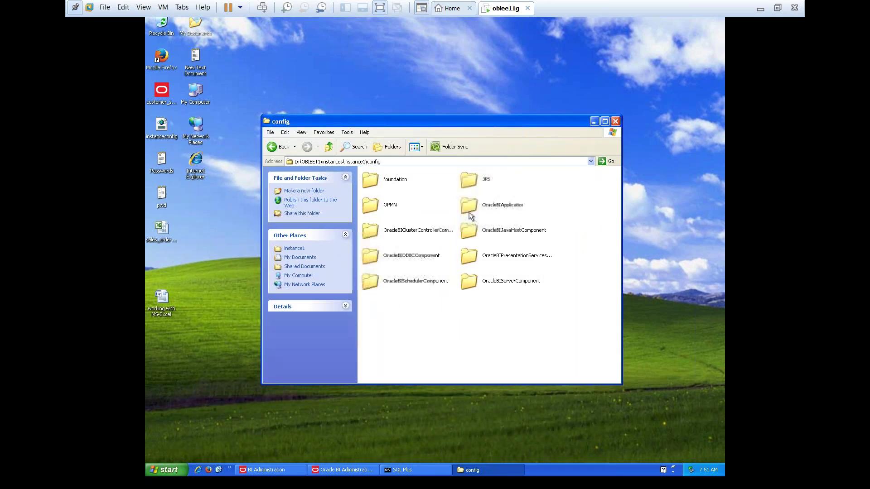
left_click(388, 181)
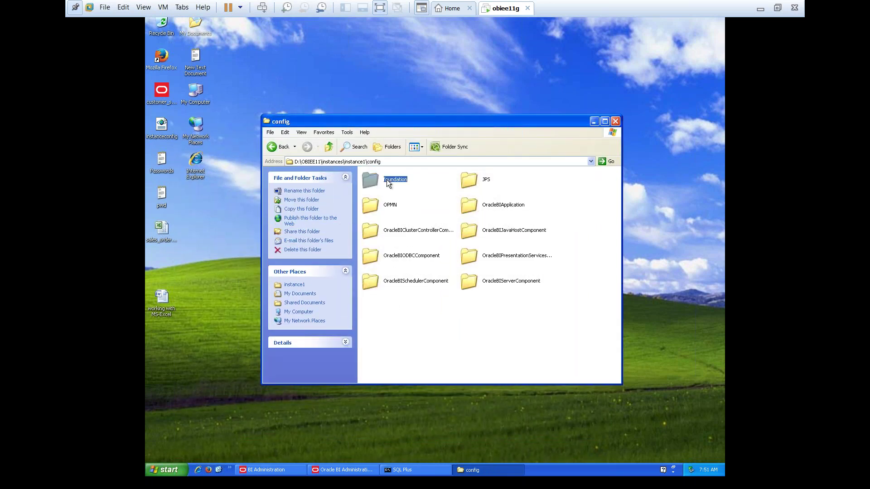
left_click(416, 316)
double_click(483, 283)
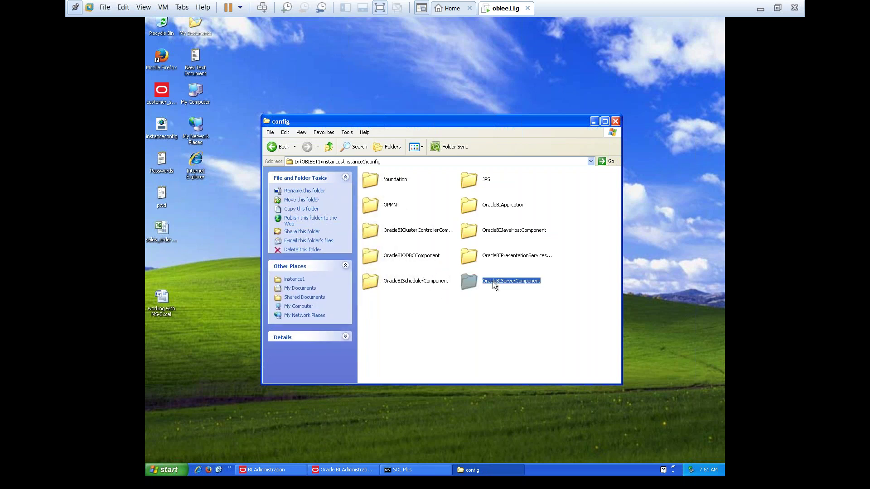
double_click(406, 180)
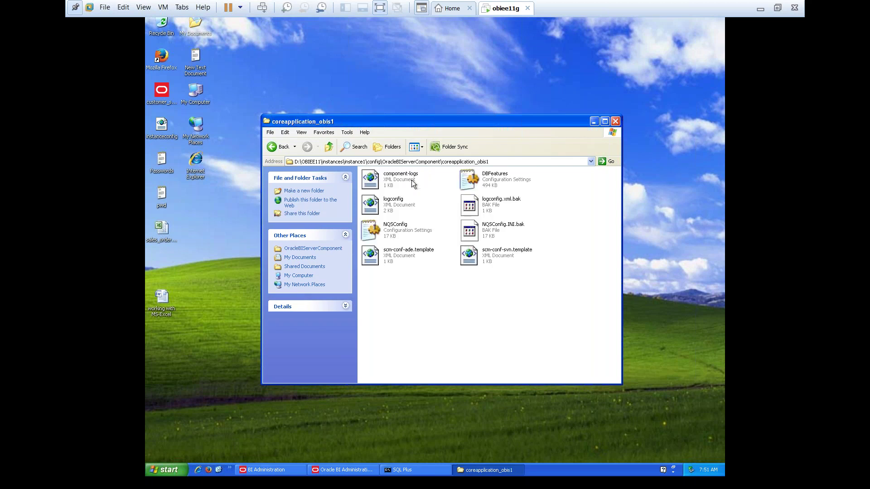
double_click(390, 231)
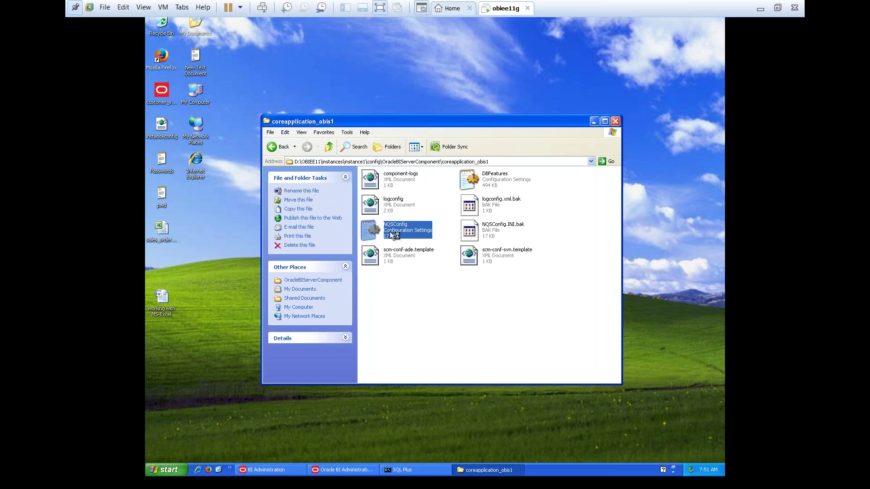
Maximize Notepad, comment out the customer_orders_BI0008 entry, and remove the blank line
double_click(446, 83)
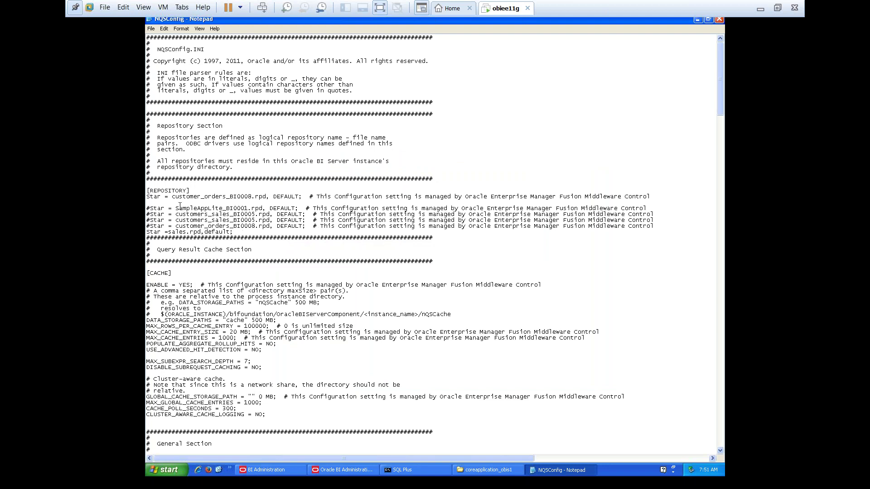
left_click(147, 198)
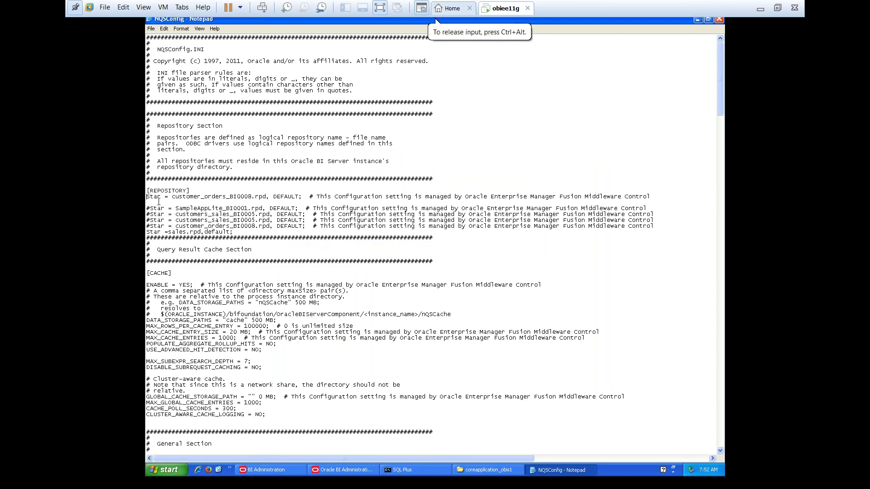
type("#")
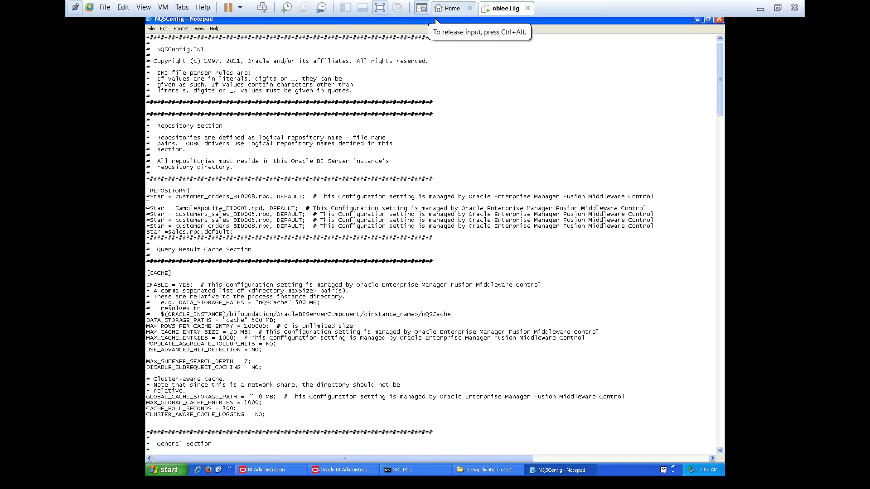
key("BackSpace")
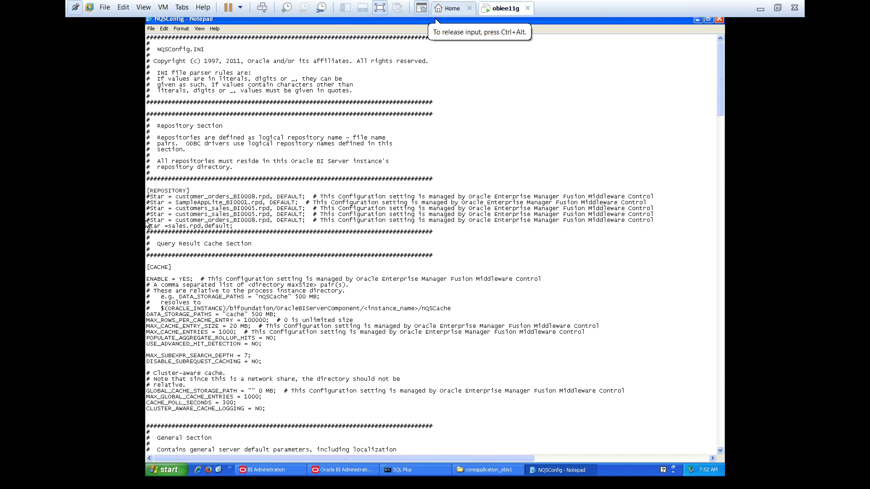
Comment out the sales.rpd entry and uncomment the SampleAppLite_BI0001.rpd entry
double_click(148, 226)
left_click(147, 227)
type("#")
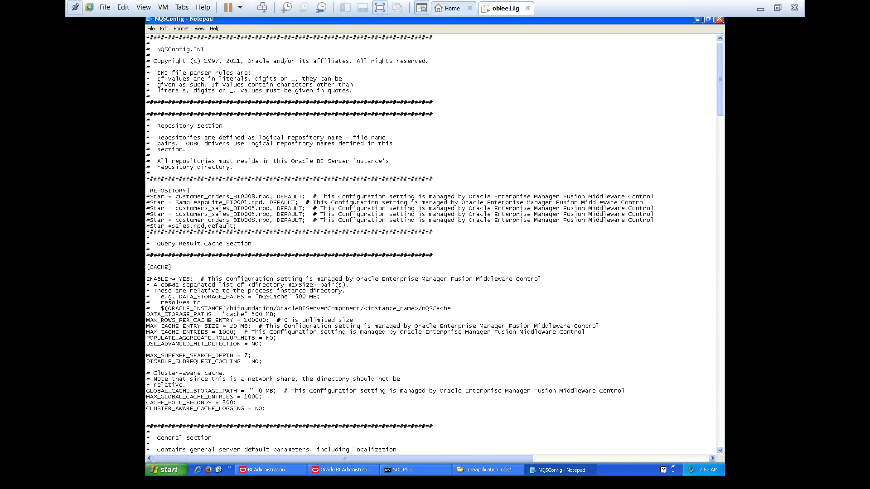
key("Delete")
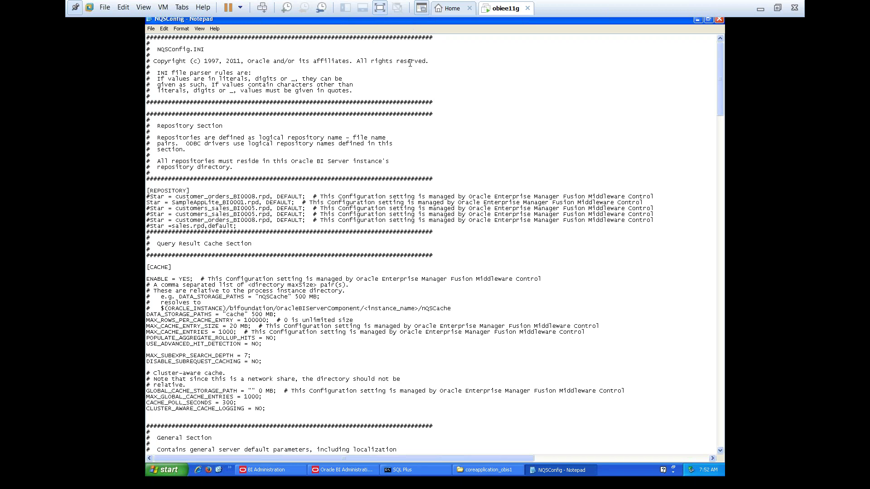
left_click(581, 159)
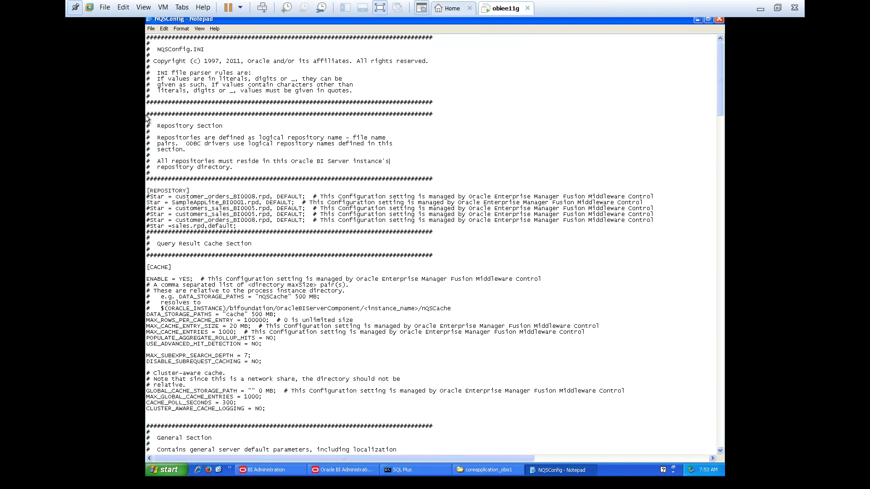
Save the edited NQSConfig.INI in Notepad and close Notepad
left_click(150, 28)
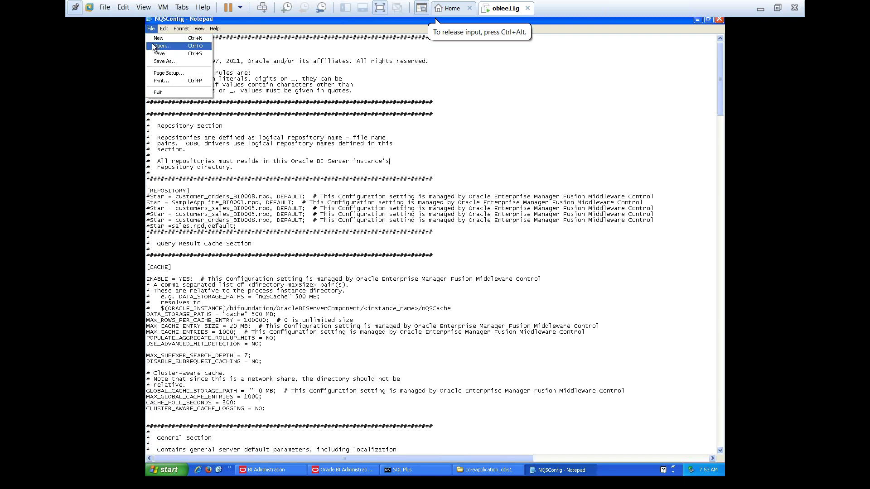
left_click(159, 54)
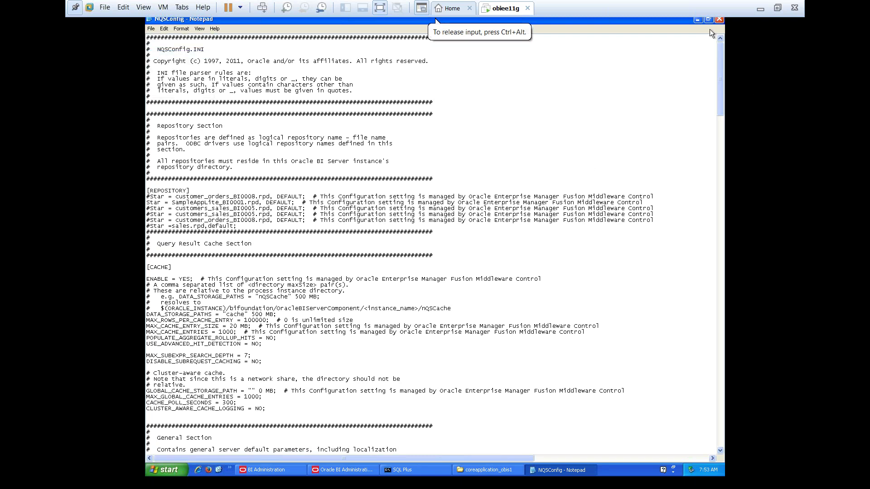
left_click(698, 20)
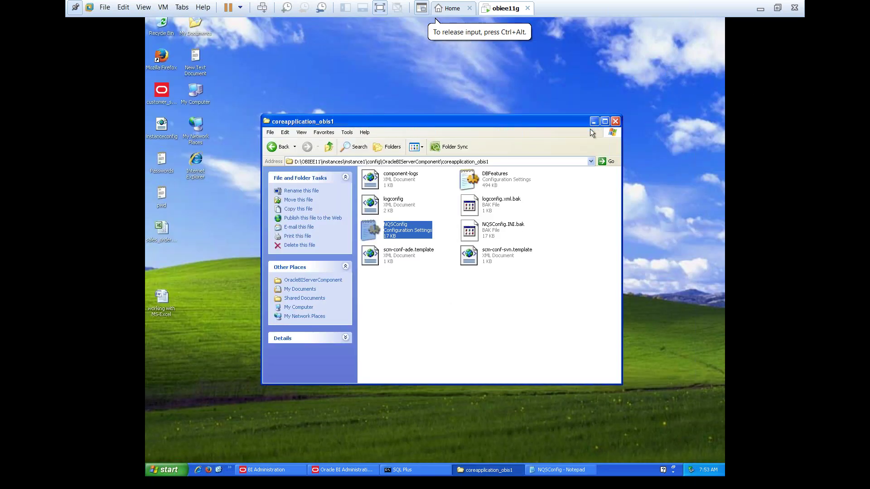
left_click(593, 121)
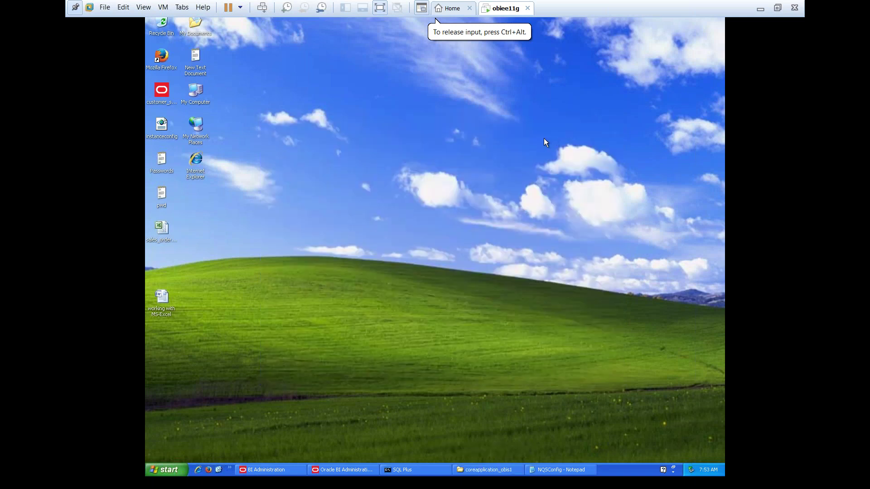
left_click(561, 470)
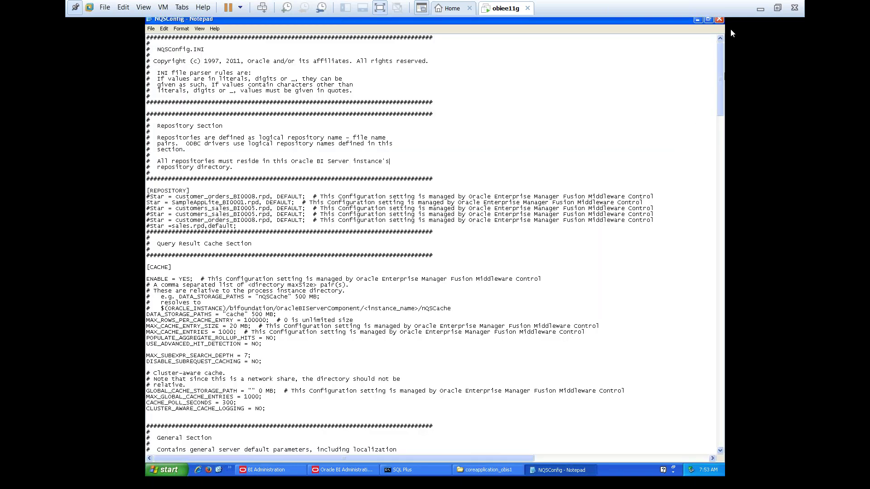
left_click(719, 20)
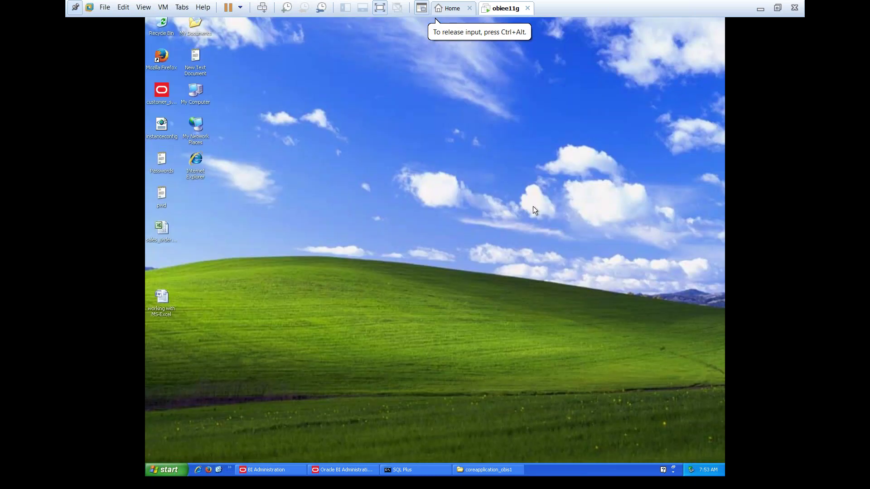
Restore the coreapplication_obis1 folder window and close it, leaving the bare desktop
left_click(169, 470)
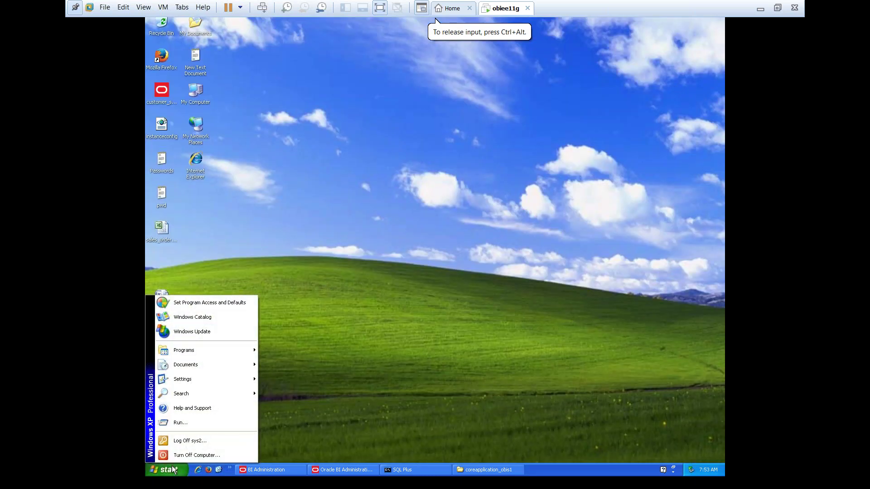
left_click(380, 328)
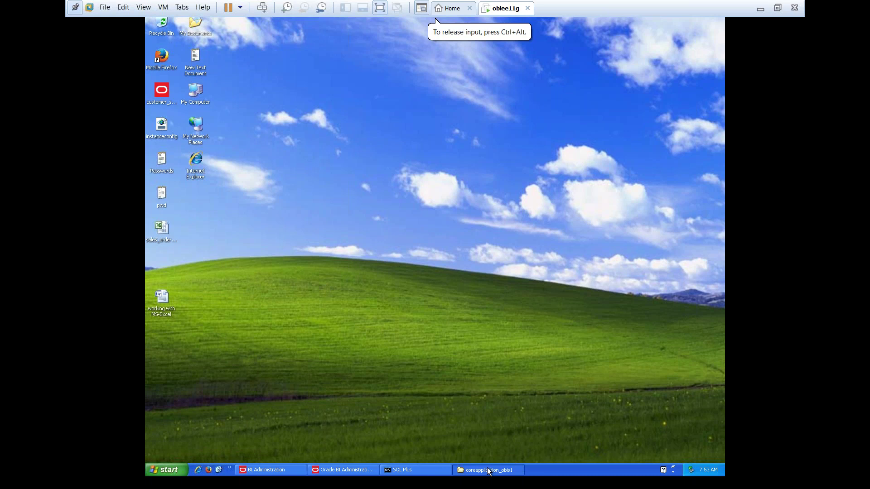
left_click(489, 470)
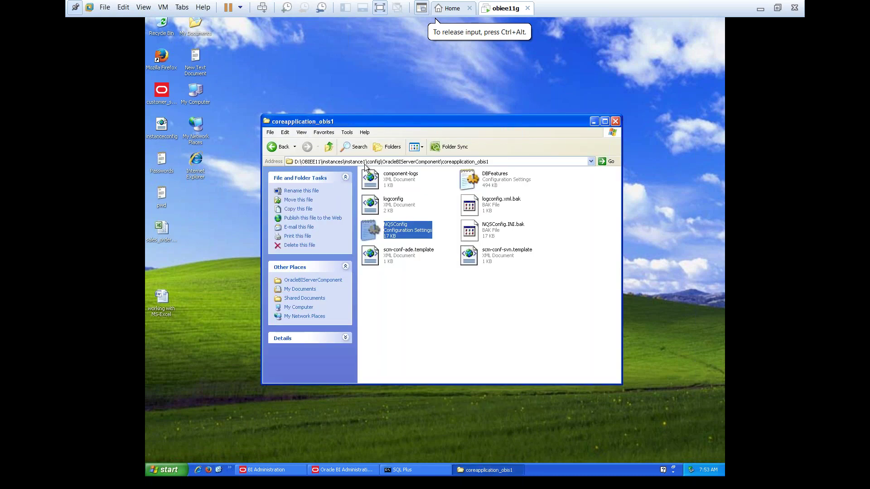
left_click(511, 162)
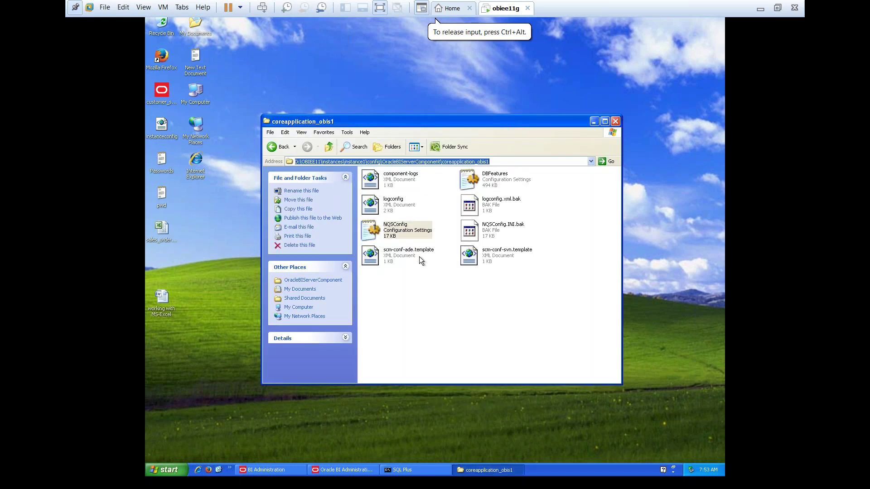
left_click(406, 231)
left_click(617, 119)
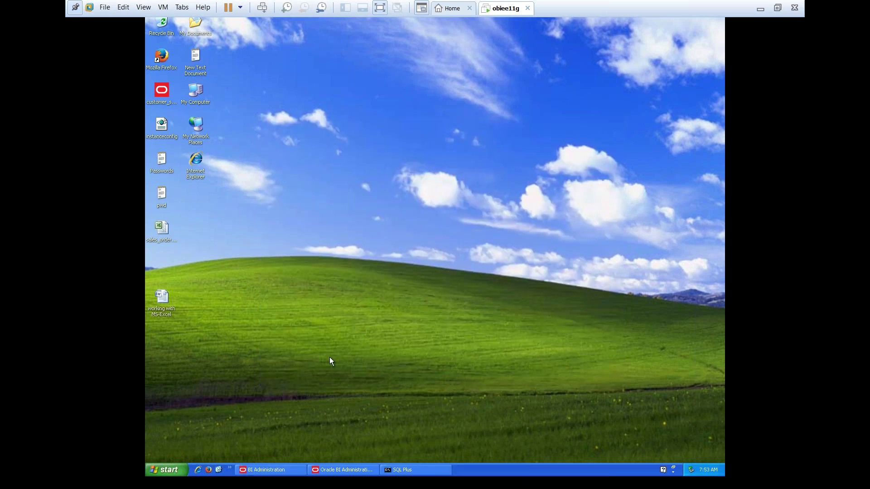
Open Start > Programs > Oracle Business Intelligence to reveal Start BI Services
left_click(173, 467)
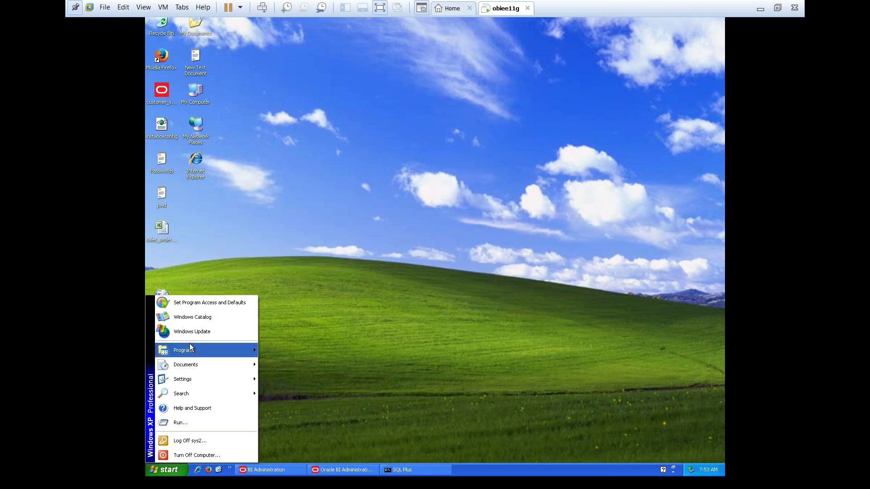
mouse_move(190, 362)
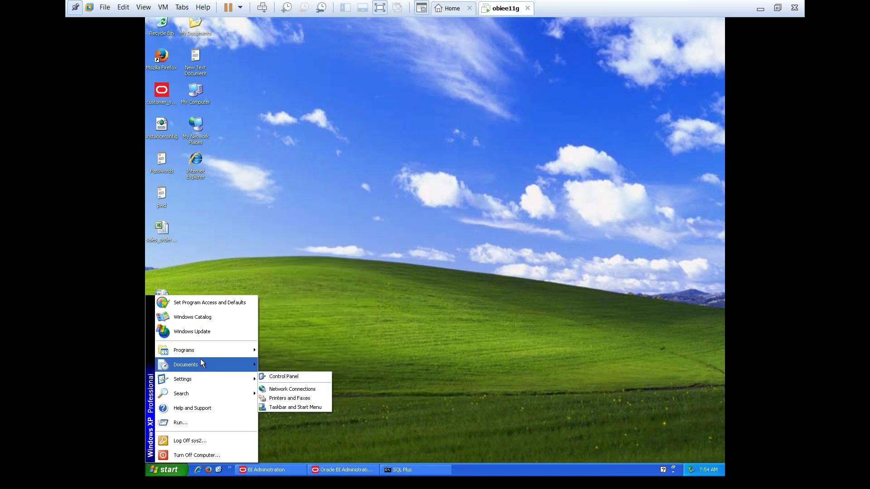
mouse_move(200, 352)
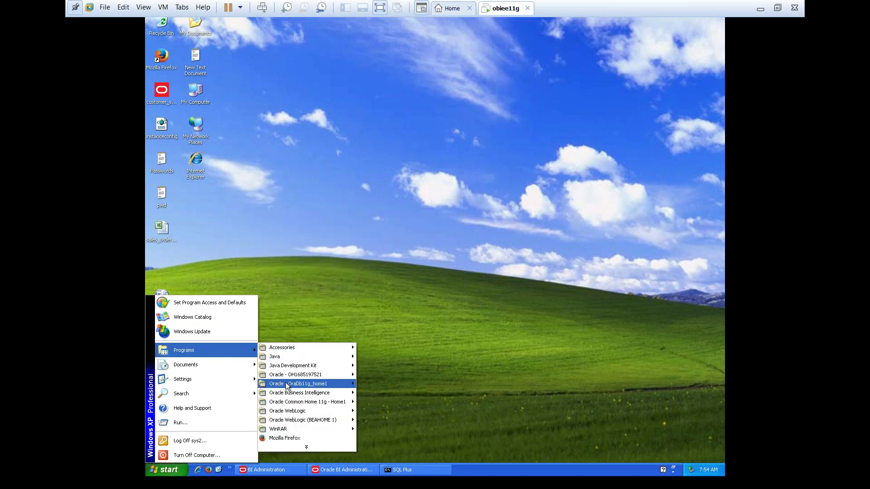
mouse_move(289, 389)
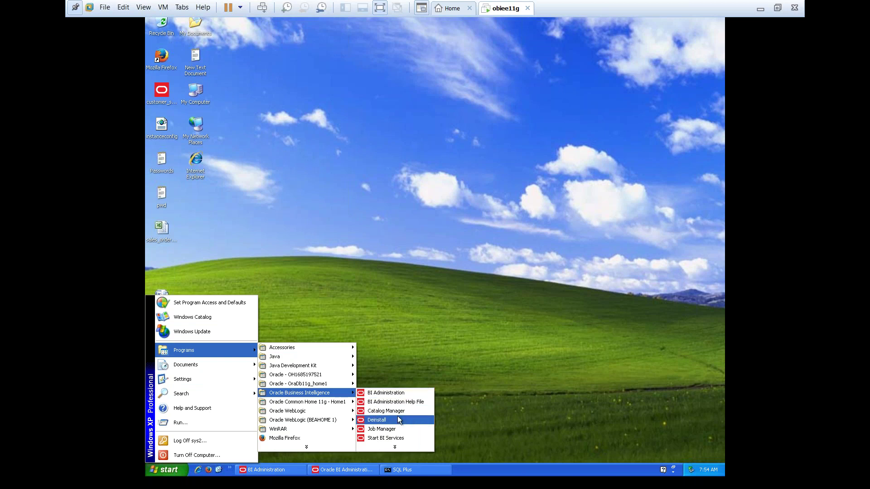
Launch Start BI Services so the console starts the WLS Admin Server
left_click(395, 439)
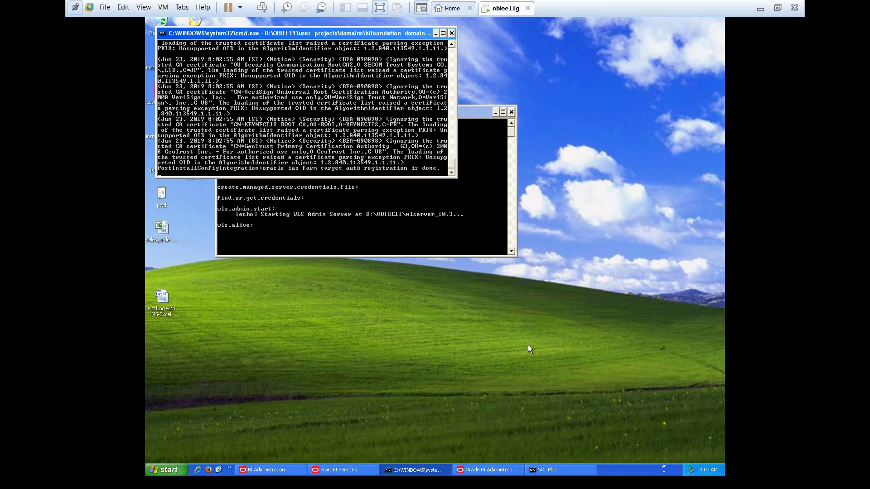
Restore the Oracle BI Administration Tool window from the taskbar
left_click(488, 472)
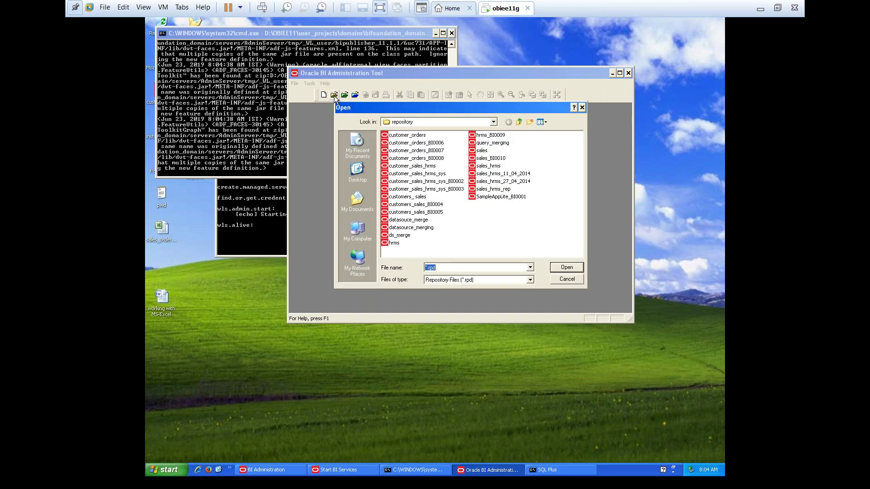
Open SampleAppLite_BI0001.rpd offline from the repository folder, entering the repository password
left_click(495, 122)
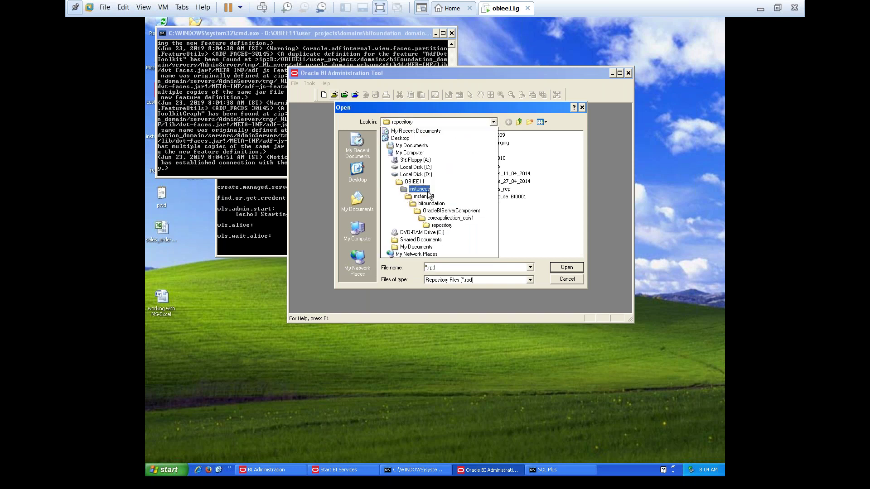
left_click(448, 224)
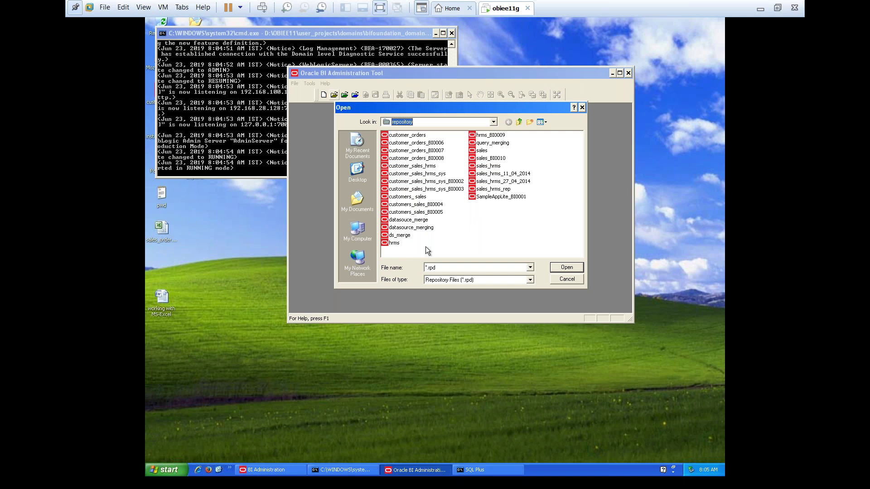
left_click(490, 199)
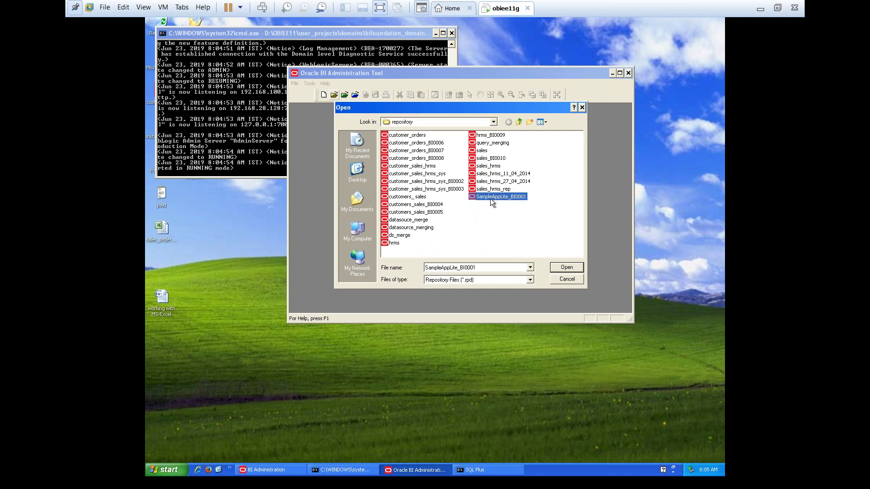
left_click(561, 268)
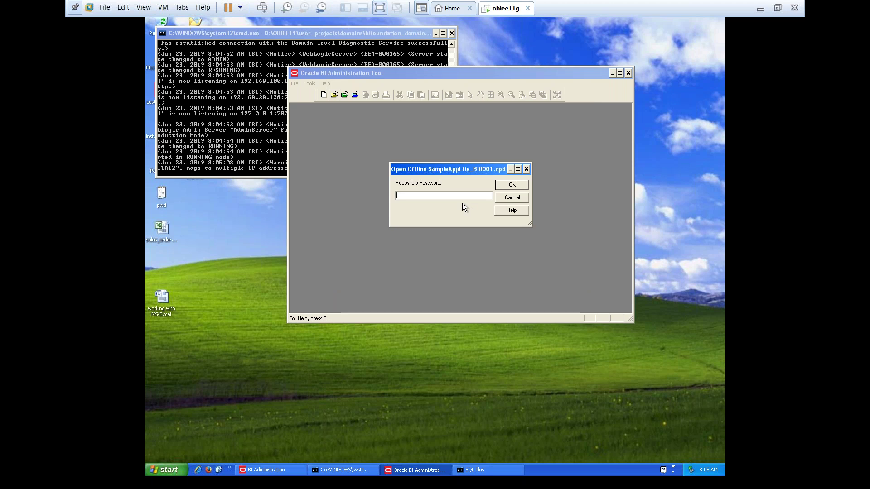
type("Admin12")
key("Return")
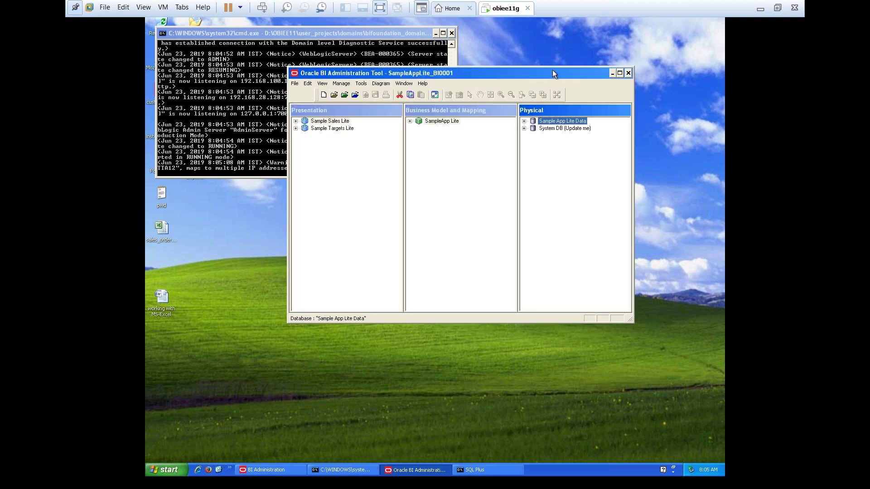
Maximize the Administration Tool to view its three layers, then minimize it
double_click(552, 72)
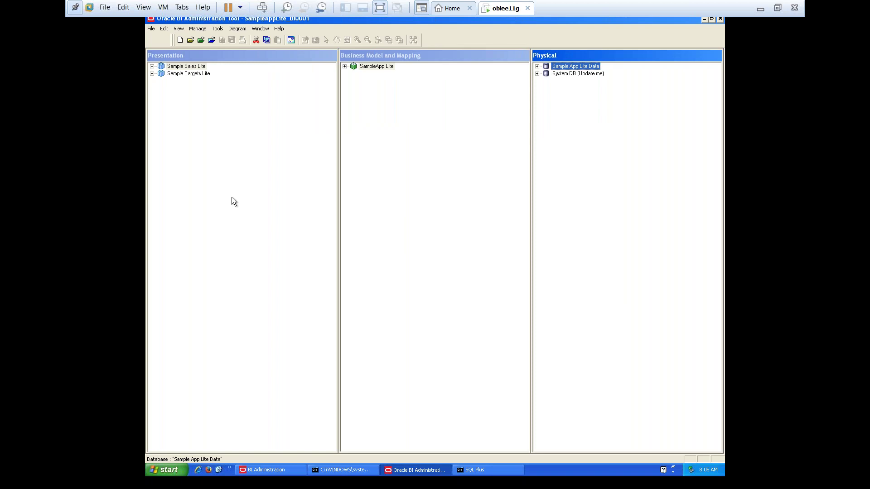
left_click(608, 174)
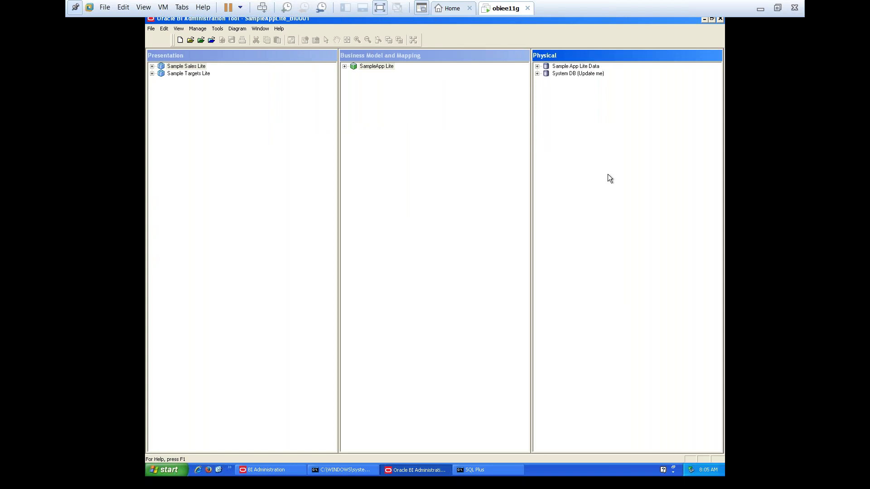
left_click(704, 19)
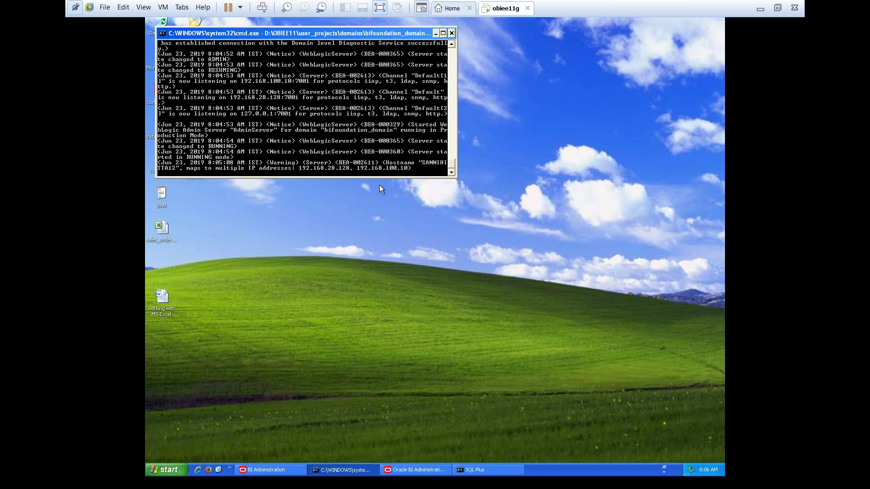
Minimize the WebLogic console window and refresh the Windows XP desktop
left_click(434, 35)
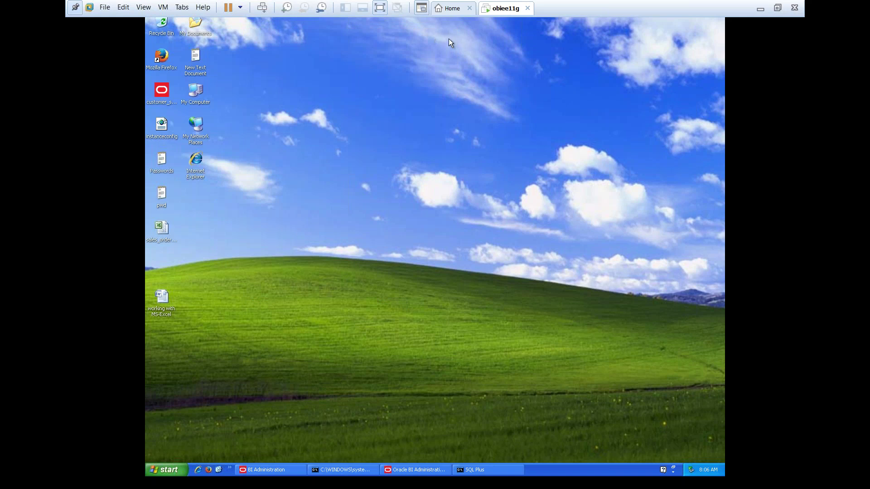
right_click(398, 163)
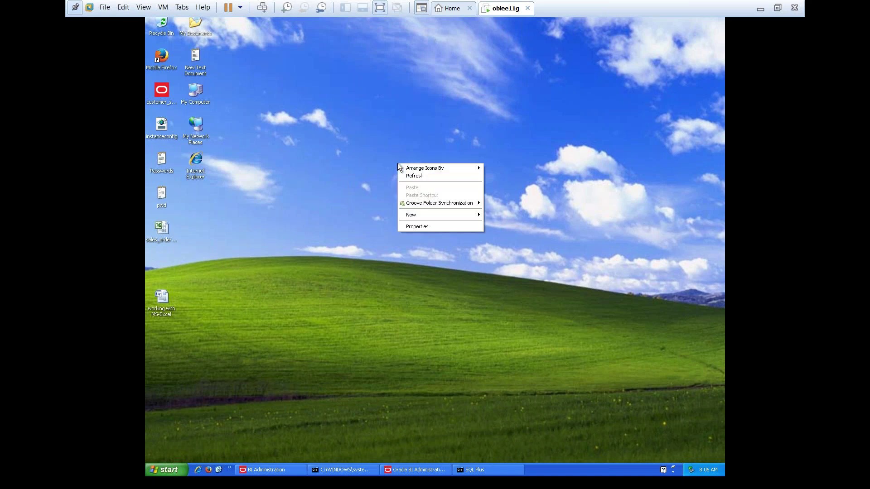
left_click(416, 177)
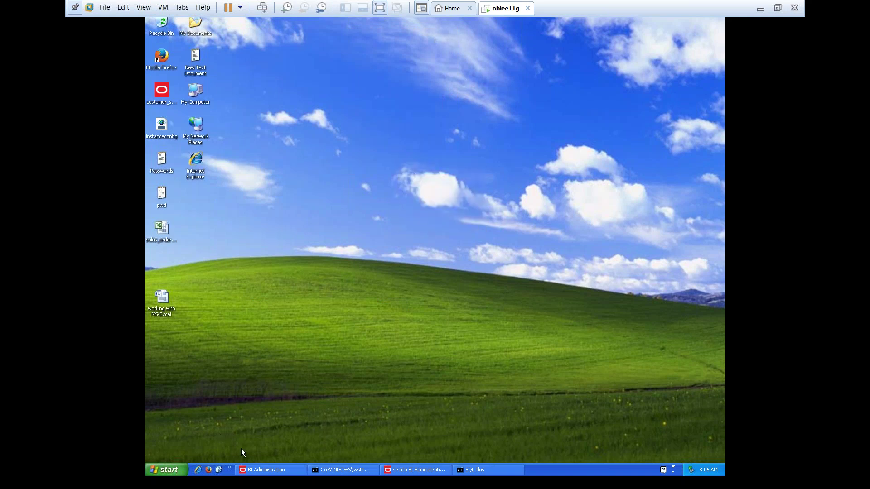
Load the Oracle BI Sign In page in a new tab, then close that extra tab
left_click(563, 162)
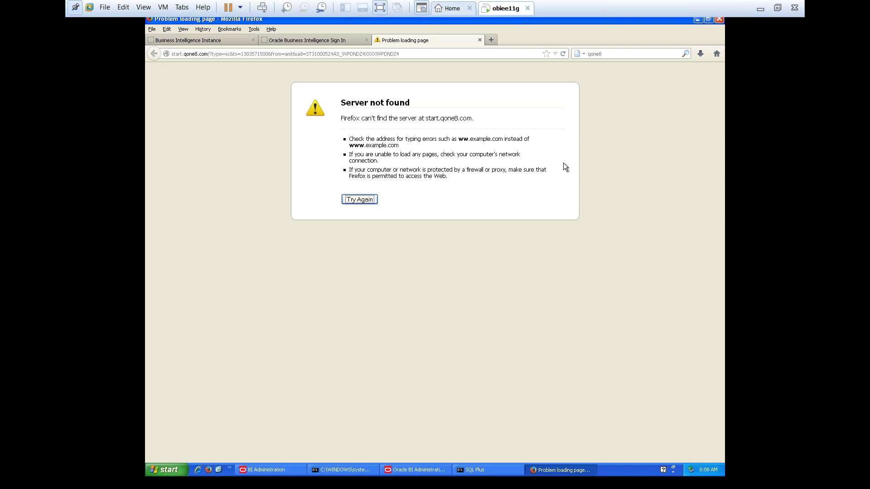
left_click(563, 162)
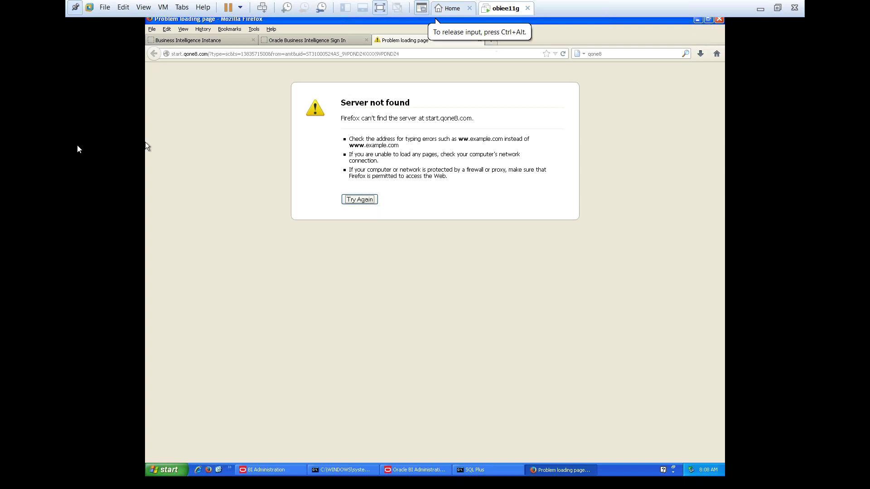
key("ctrl+t")
left_click(527, 155)
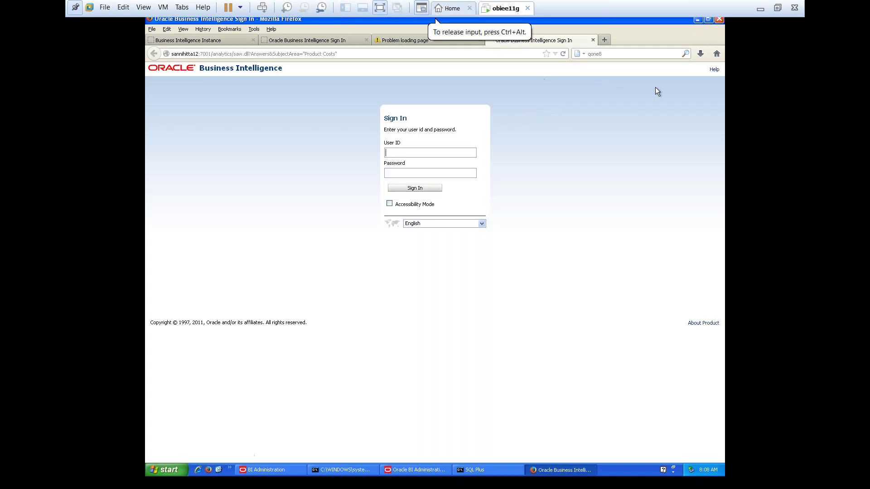
left_click(593, 40)
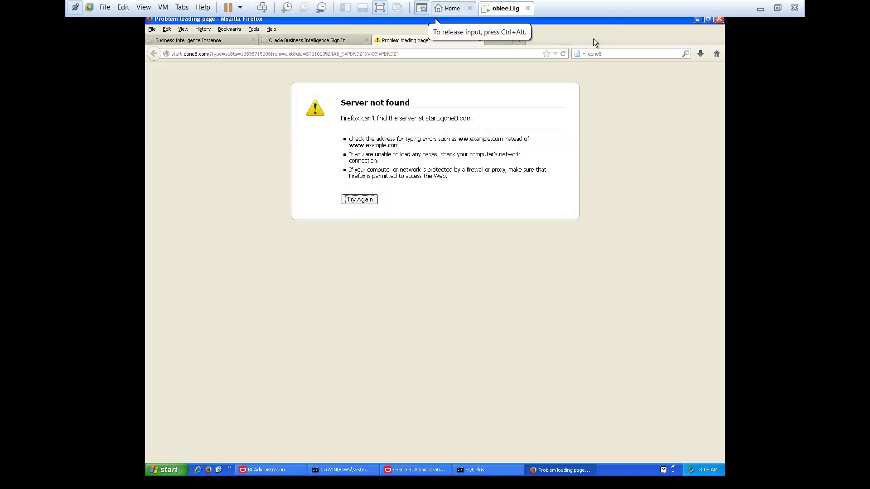
Close the empty tab and the Server not found tab, returning to Business Intelligence Instance
left_click(488, 43)
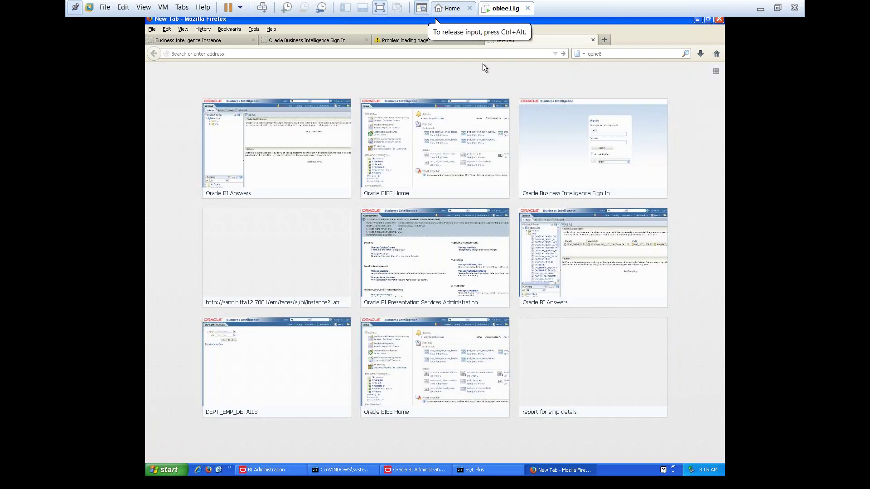
left_click(593, 40)
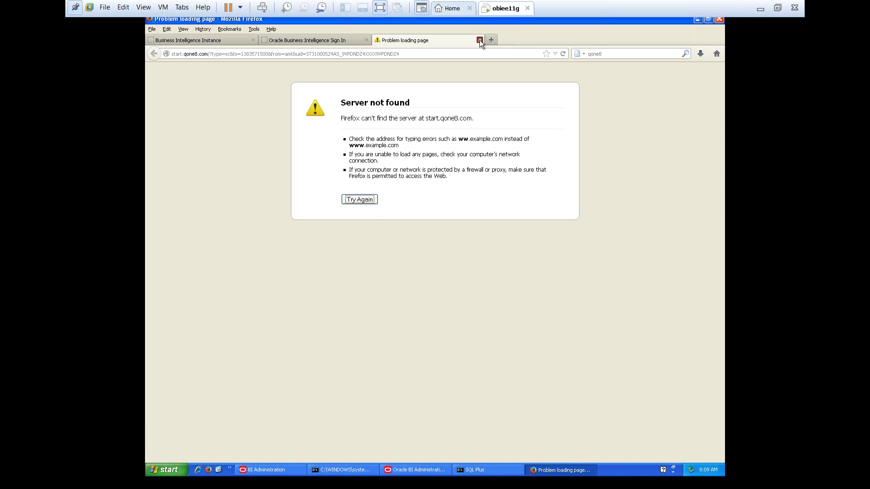
left_click(479, 40)
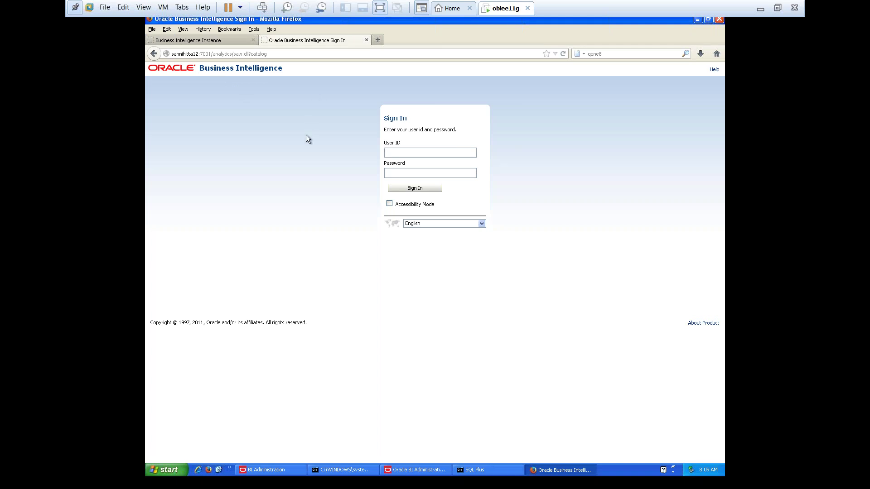
left_click(197, 42)
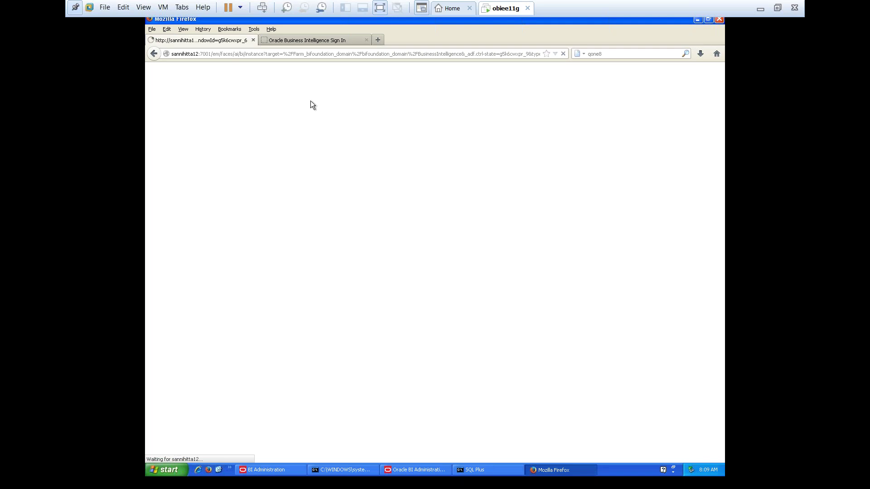
left_click(378, 41)
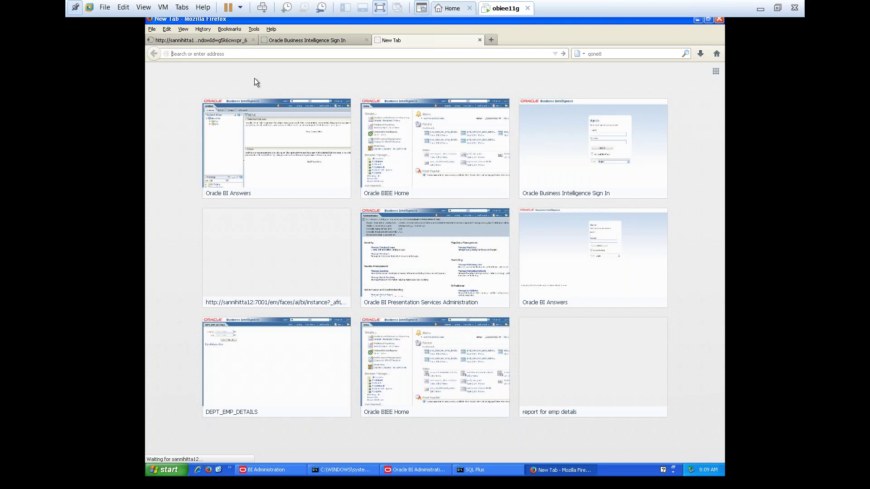
type("em")
left_click(210, 55)
key("BackSpace")
key("BackSpace")
type("ana")
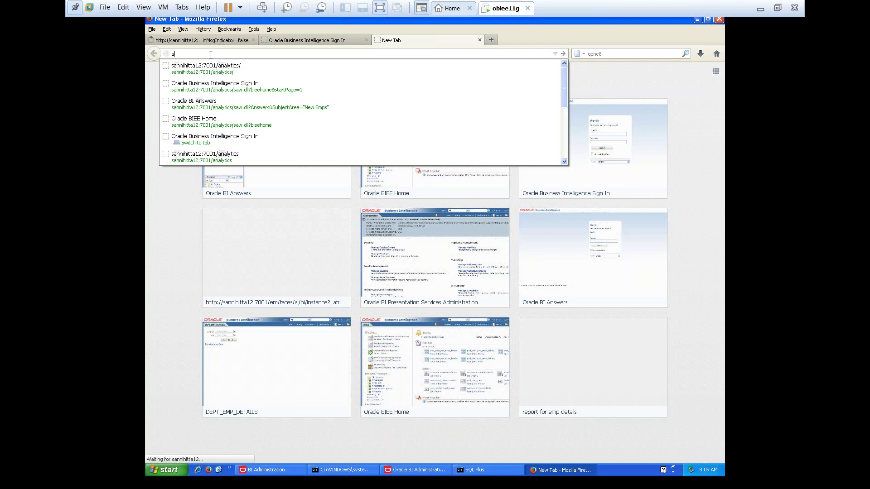
key("BackSpace")
type("cons")
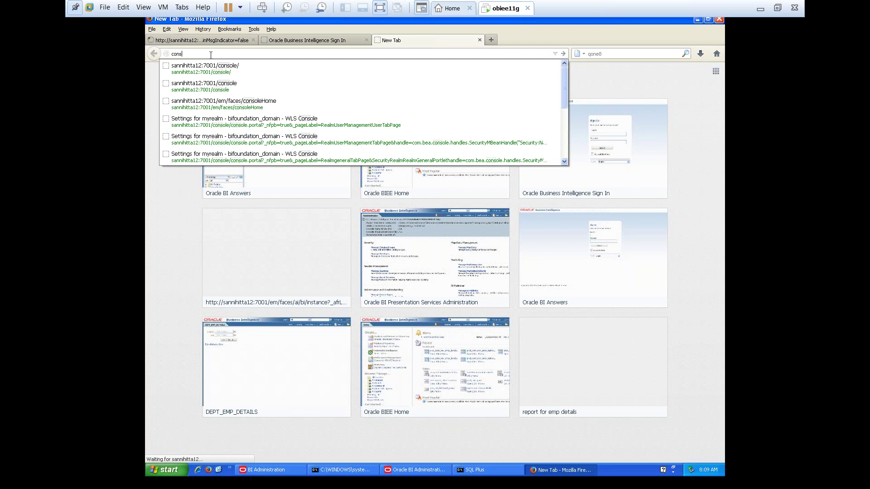
left_click(479, 41)
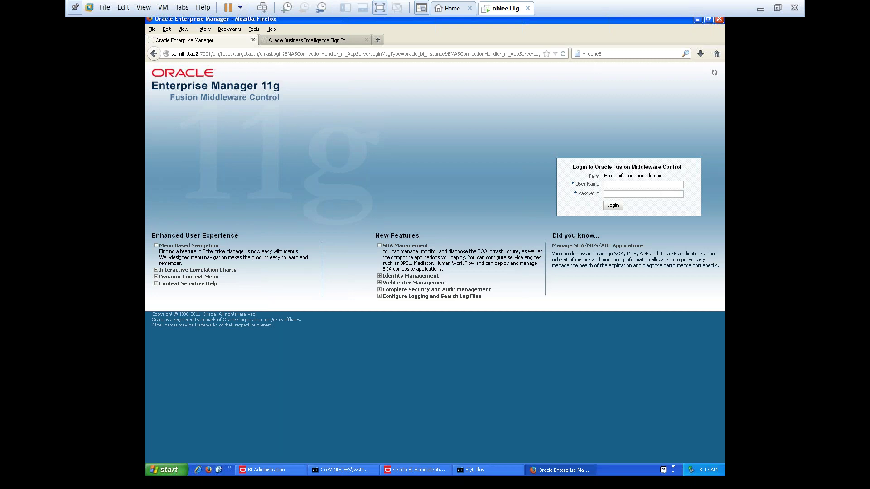
Enter the administrator user name and password, check and close the Passwords note, restore Firefox
type("we")
type("••••")
type("•••")
left_click(697, 23)
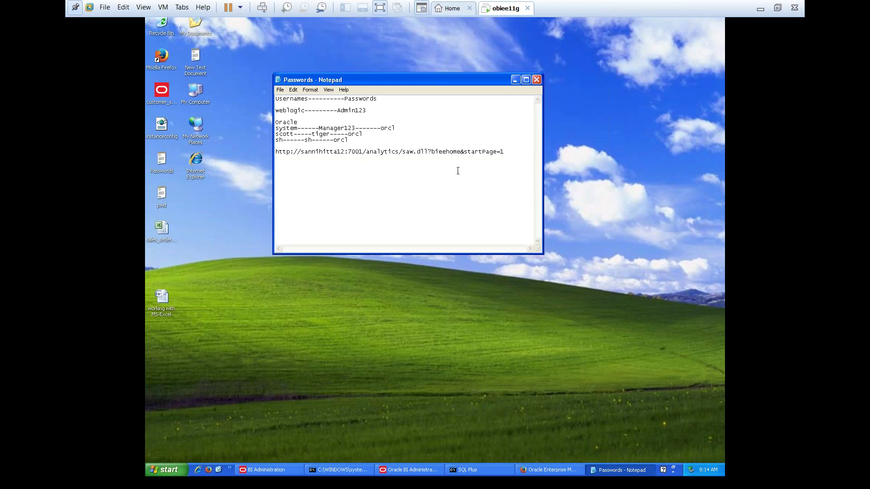
left_click(538, 79)
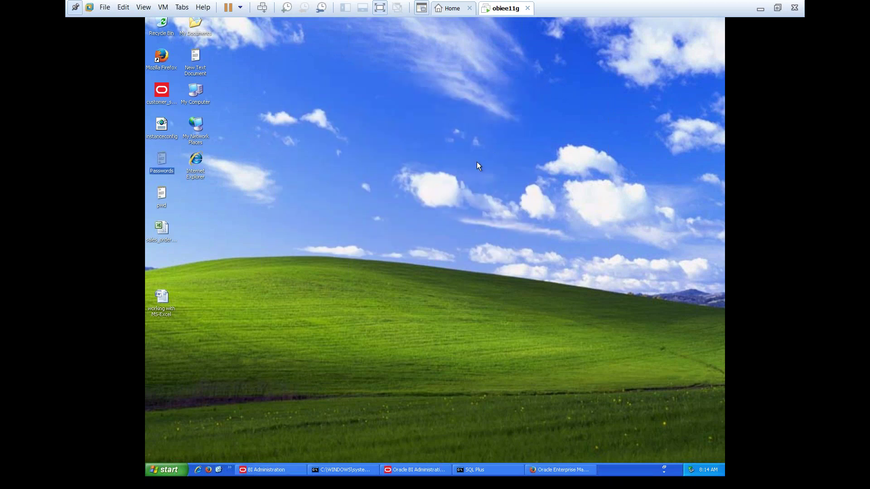
left_click(559, 470)
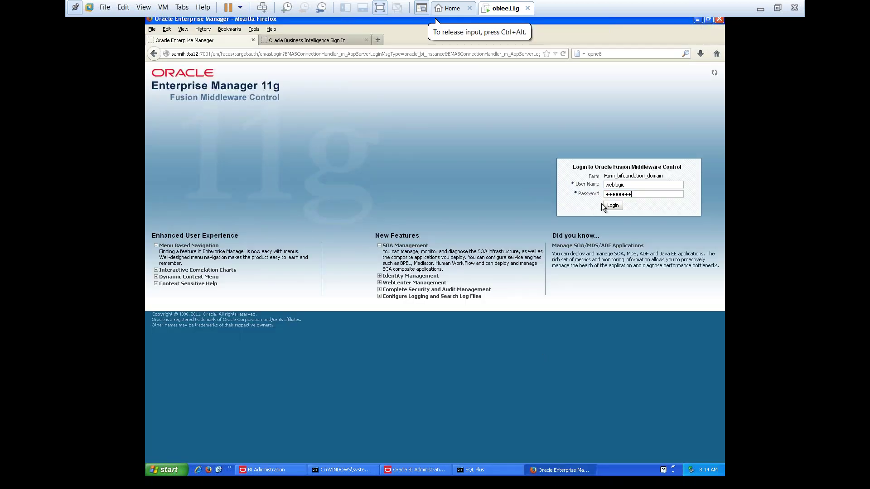
Log in to Farm_bifoundation_domain, opening the coreapplication Availability processes page
left_click(613, 205)
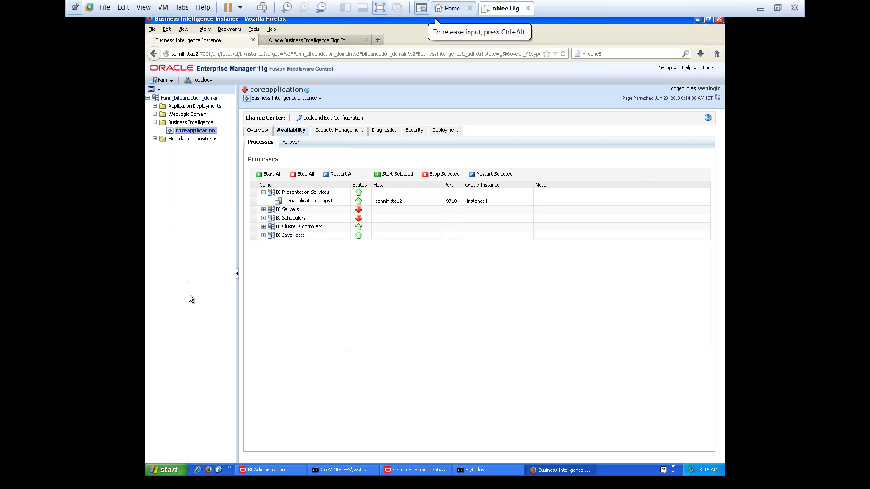
Collapse the Business Intelligence branch in the Enterprise Manager navigation tree
left_click(155, 123)
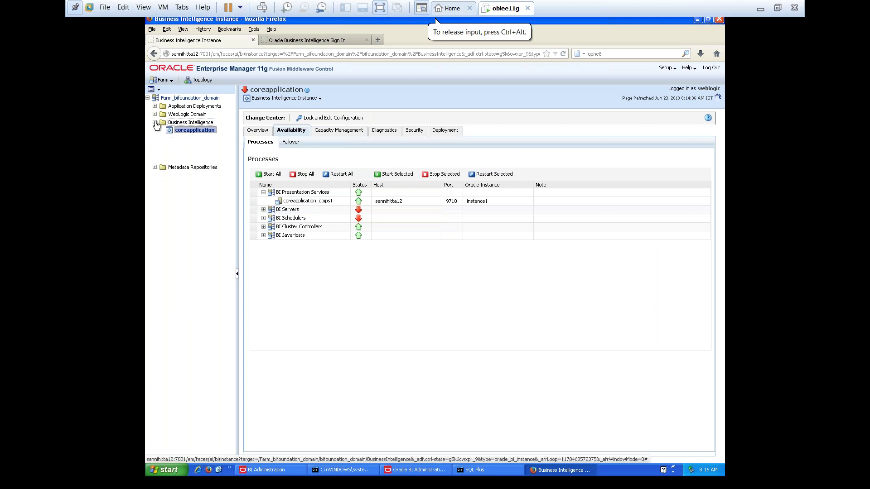
left_click(194, 98)
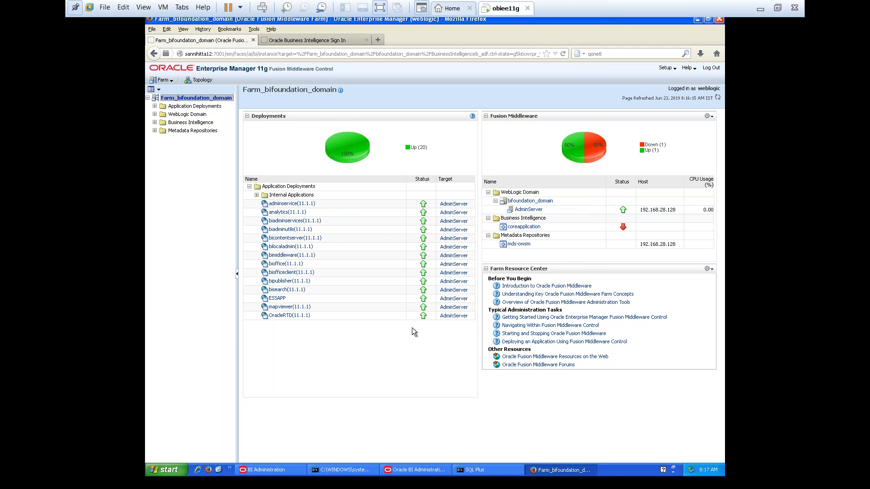
left_click(155, 123)
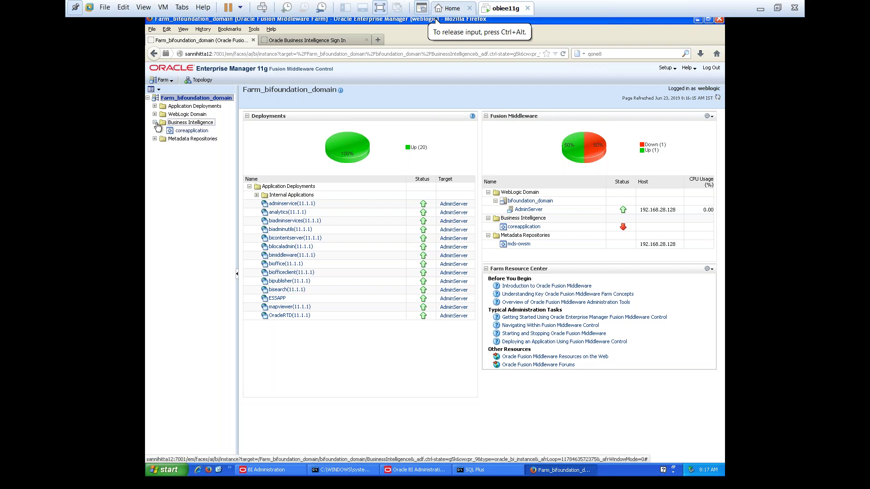
left_click(189, 131)
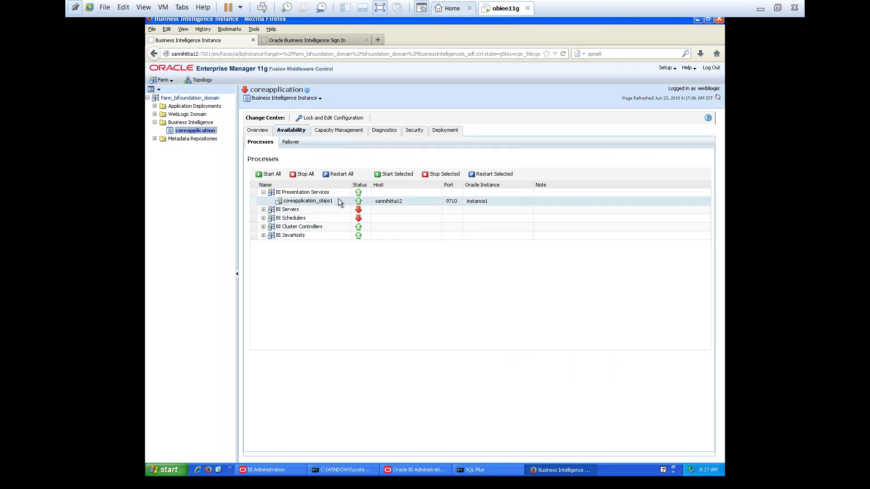
Close the Oracle Business Intelligence Sign In tab, returning to the Enterprise Manager tab
left_click(318, 41)
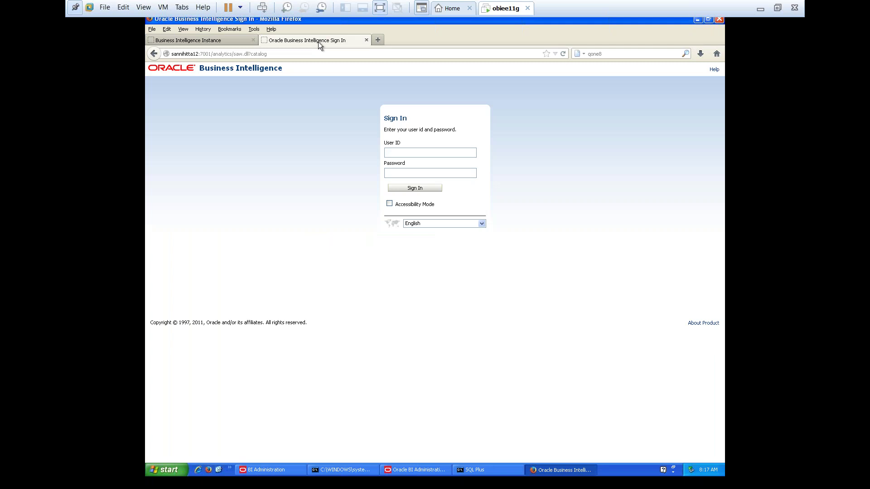
left_click(366, 40)
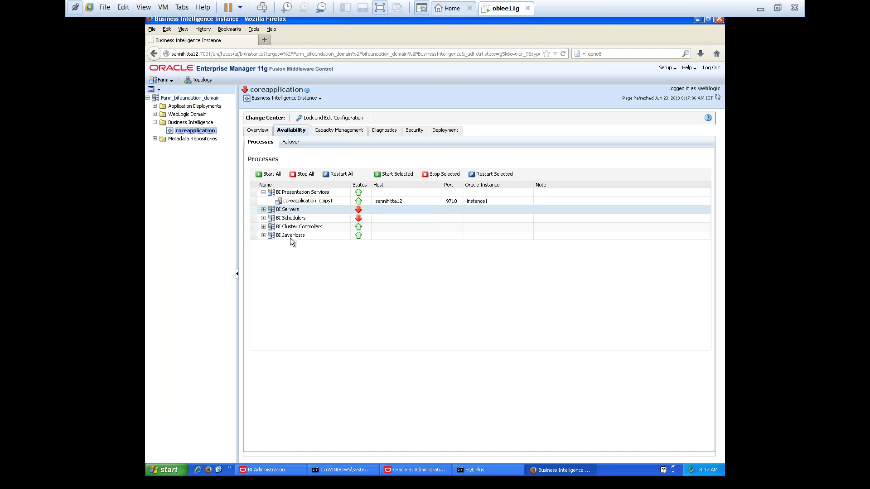
Choose Lock and Edit Configuration in the Change Center
left_click(328, 122)
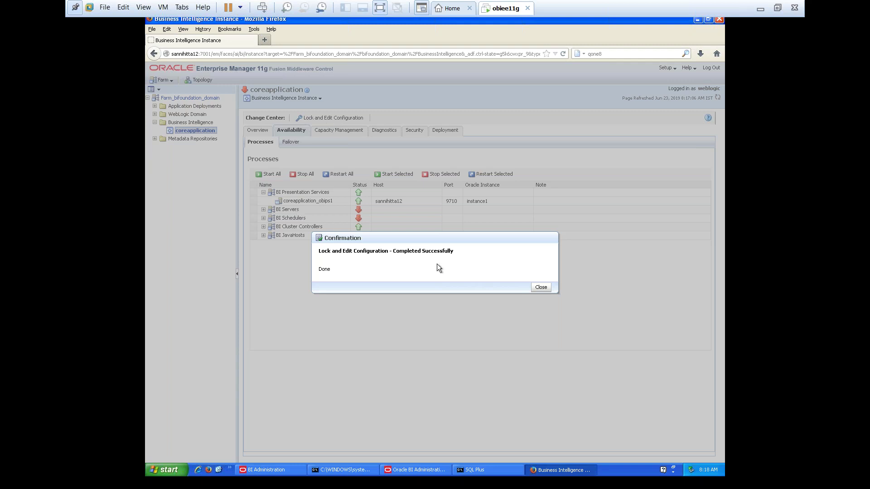
Close the Lock and Edit Configuration confirmation dialog
left_click(540, 288)
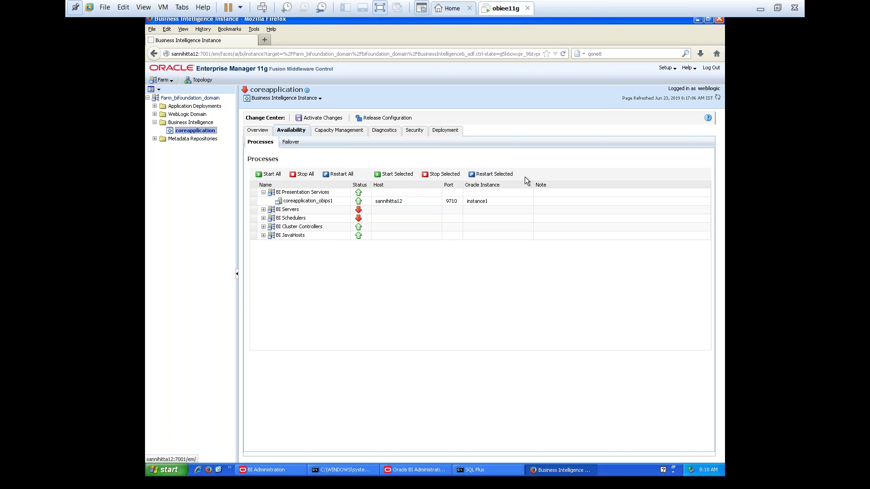
On Deployment > Repository, choose SampleAppLite_BI0001.rpd as the repository file to upload
left_click(449, 131)
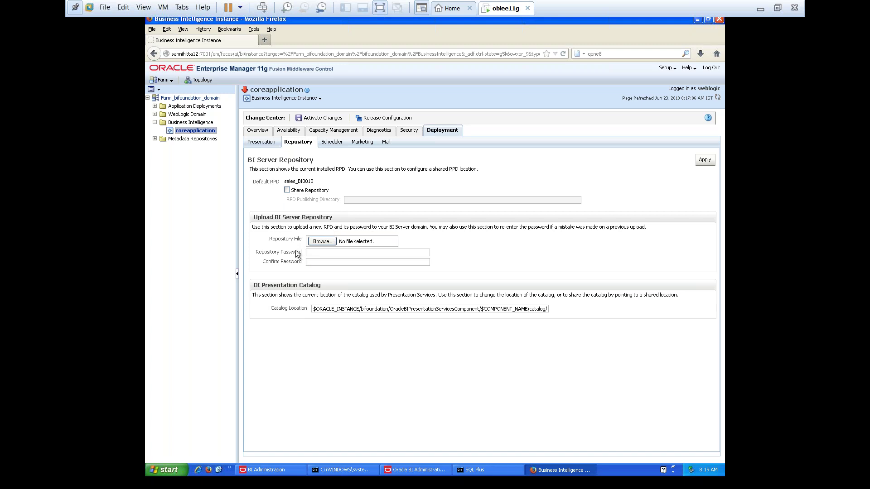
left_click(325, 241)
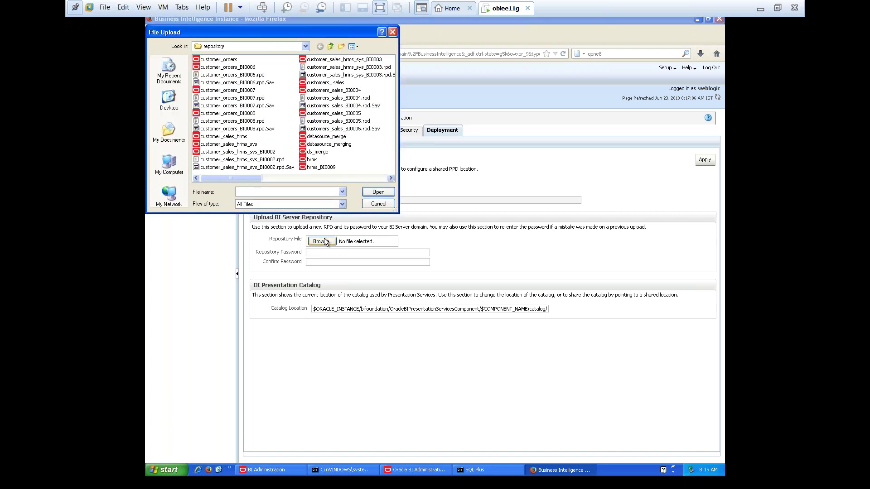
left_click(322, 145)
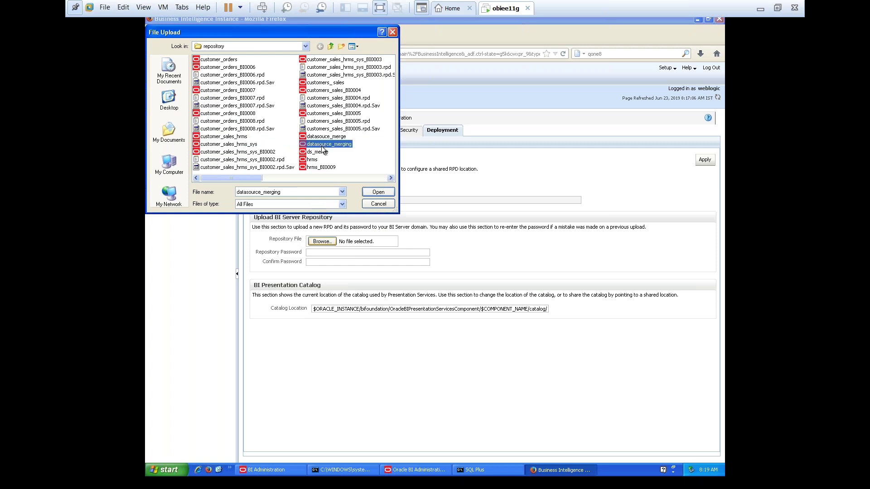
key("s")
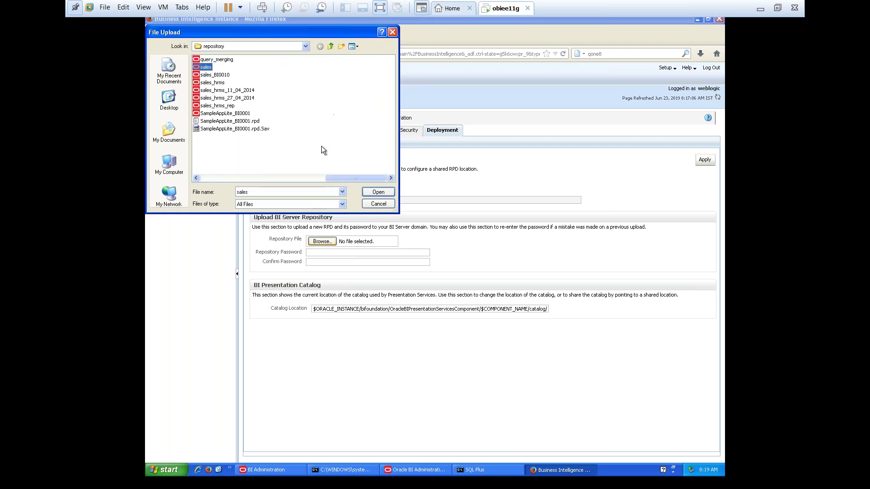
left_click(240, 114)
left_click(378, 191)
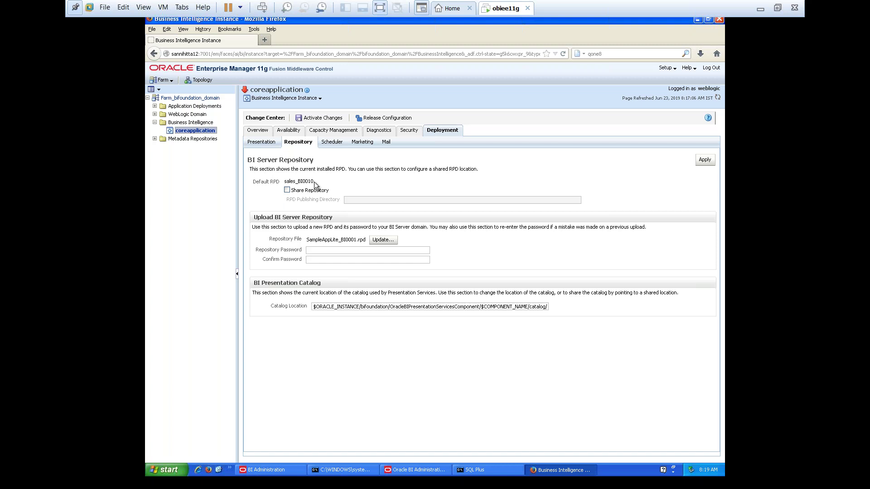
Enter the repository password in both Repository Password and Confirm Password
left_click(313, 251)
type("Admin123")
left_click(372, 259)
type("Admin123")
Append SampleAppLite to the Catalog Location so it ends in catalog/SampleAppLite
left_click(409, 307)
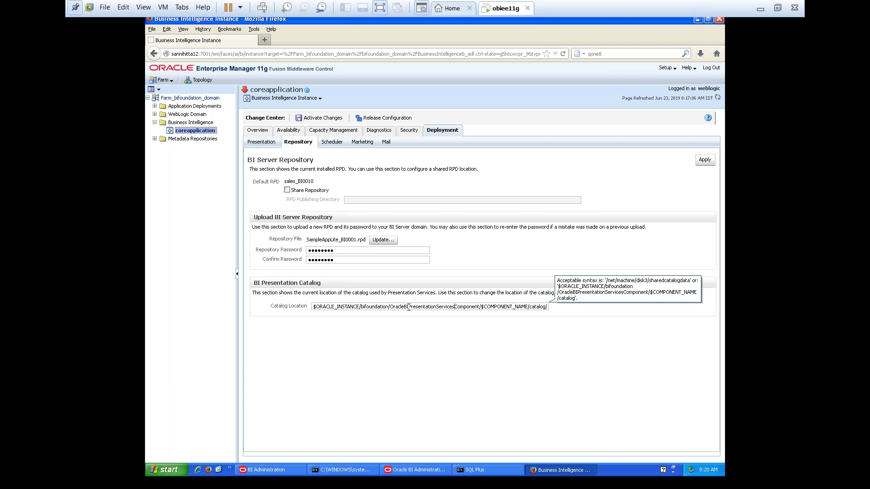
type("SampleAppLite")
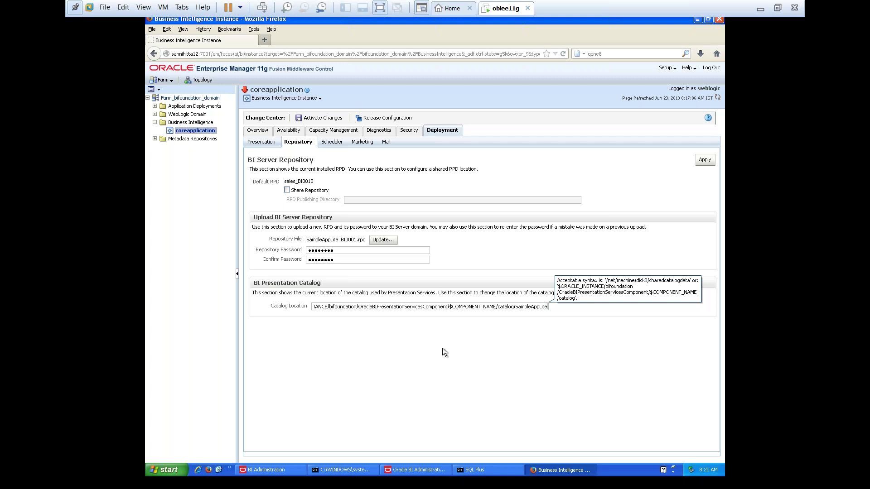
left_click(461, 373)
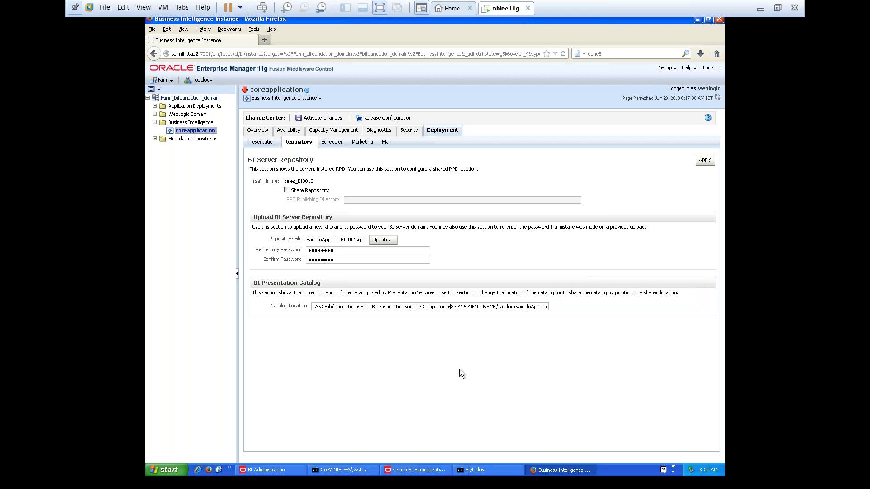
Apply the repository settings and activate changes, making SampleAppLite_BI0011 the default RPD
left_click(706, 162)
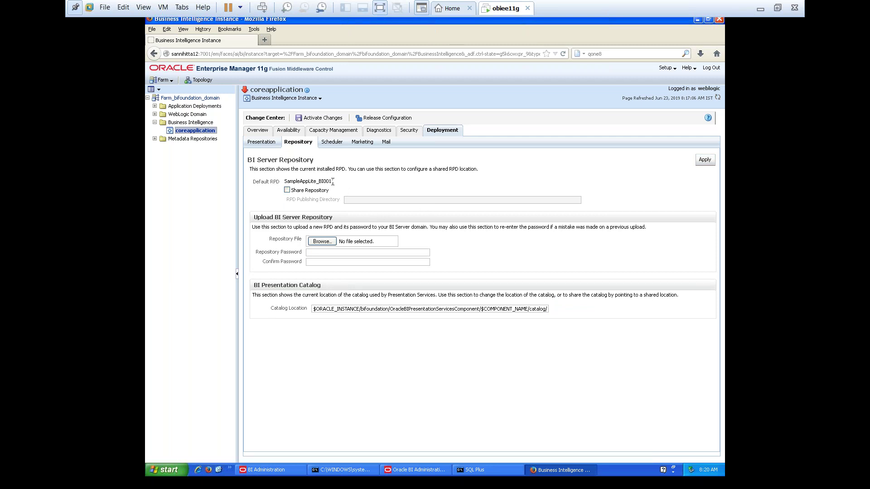
left_click(332, 121)
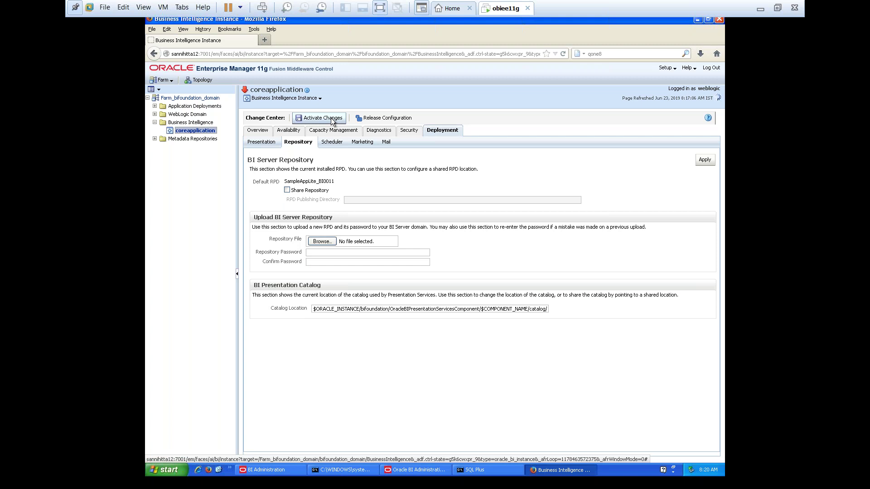
left_click(332, 120)
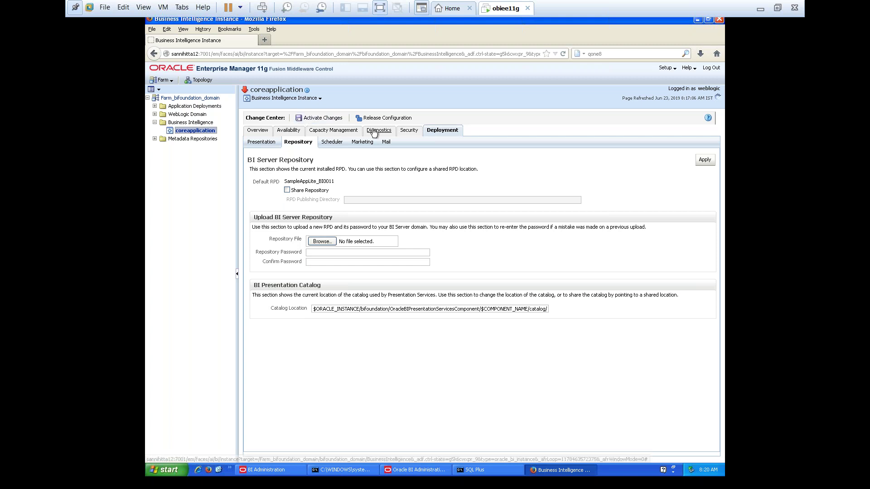
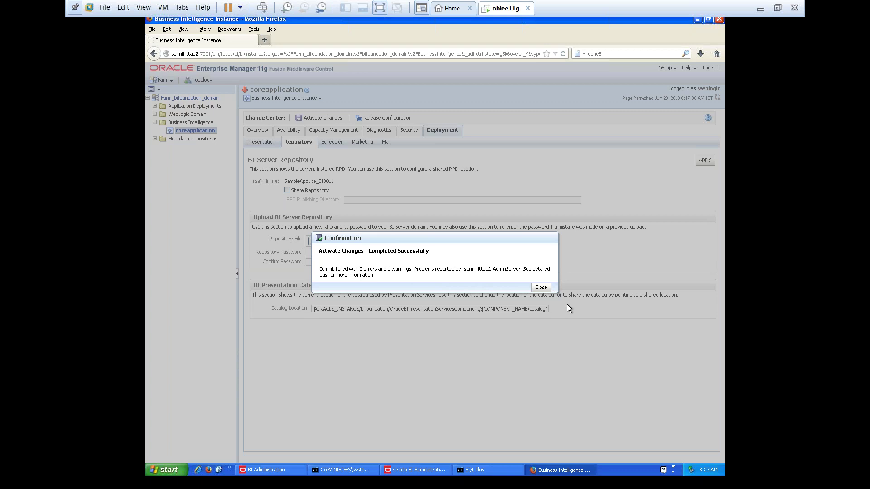
Dismiss the activation confirmation and display the coreapplication BI process status
left_click(540, 288)
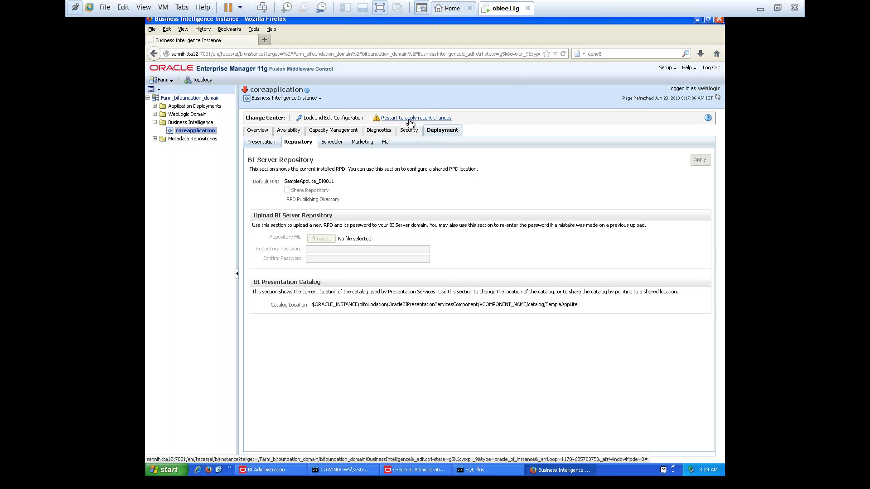
left_click(296, 131)
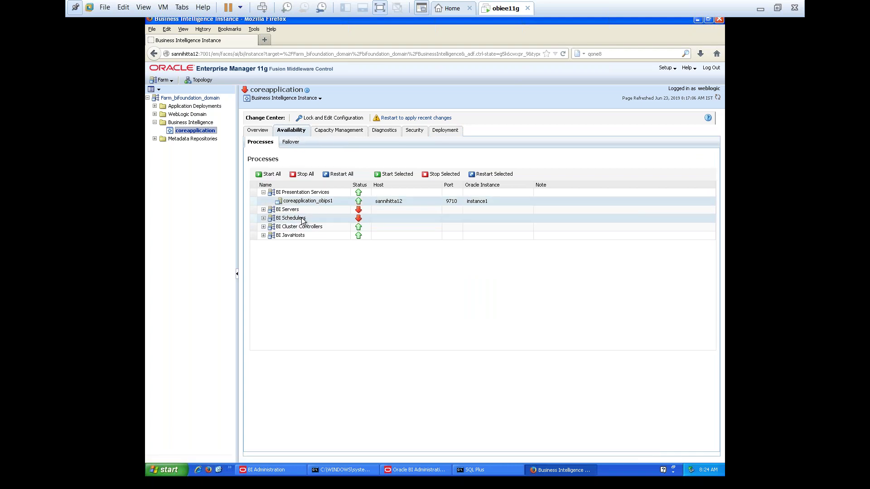
Restart the BI Server coreapplication_obis1 and close the success message
left_click(263, 209)
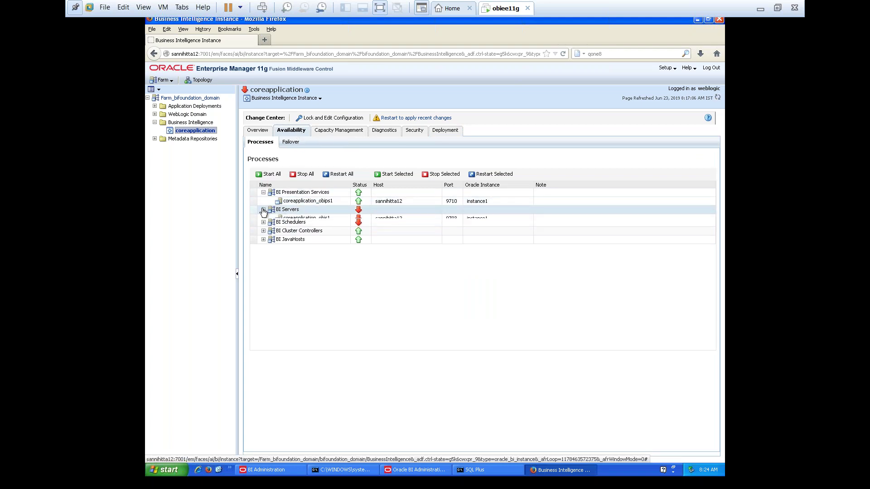
left_click(291, 219)
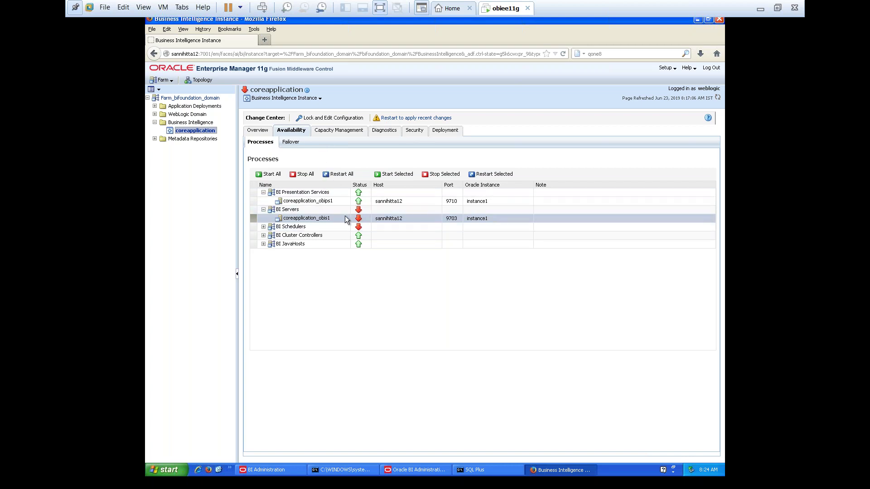
left_click(493, 175)
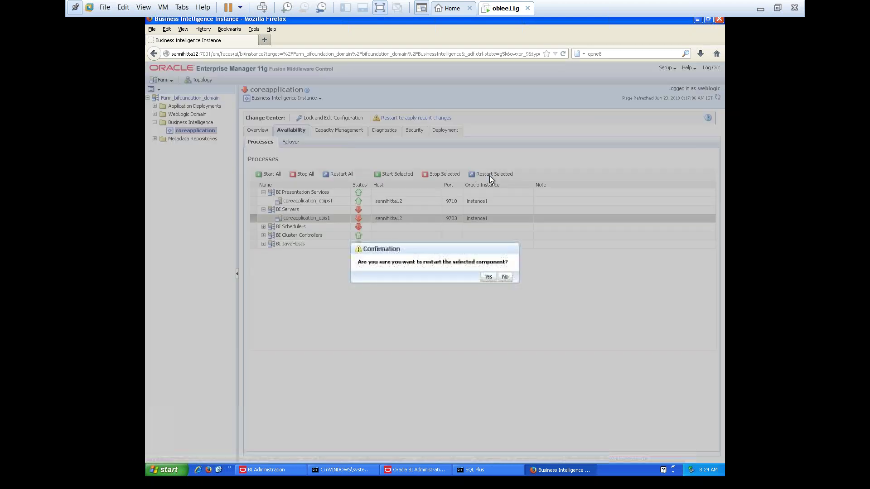
left_click(484, 278)
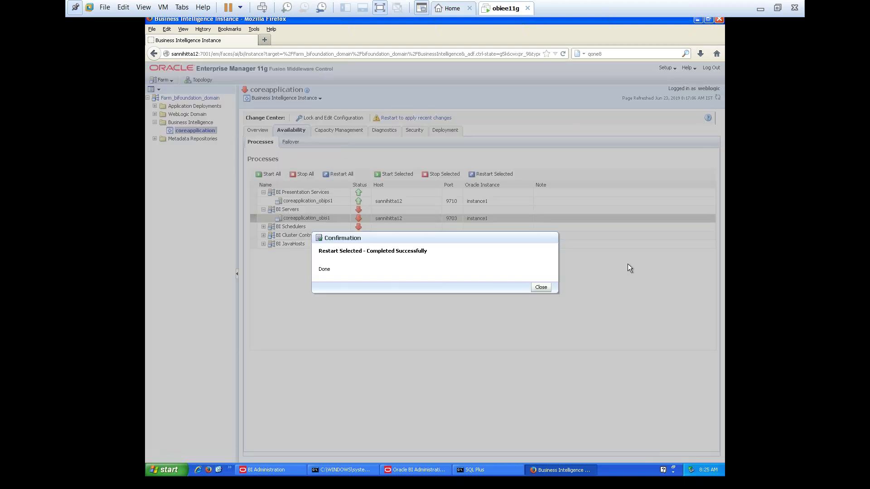
left_click(540, 287)
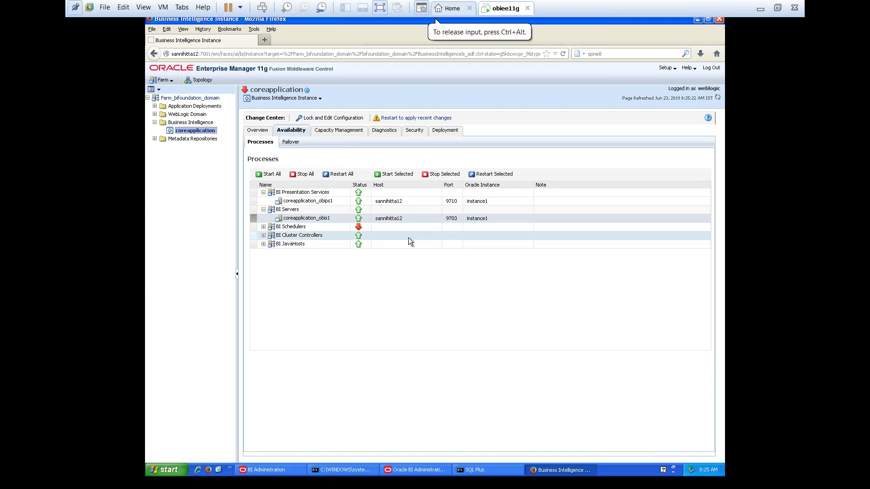
Restart the BI Presentation Services process coreapplication_obips1, then close the confirmation
left_click(292, 202)
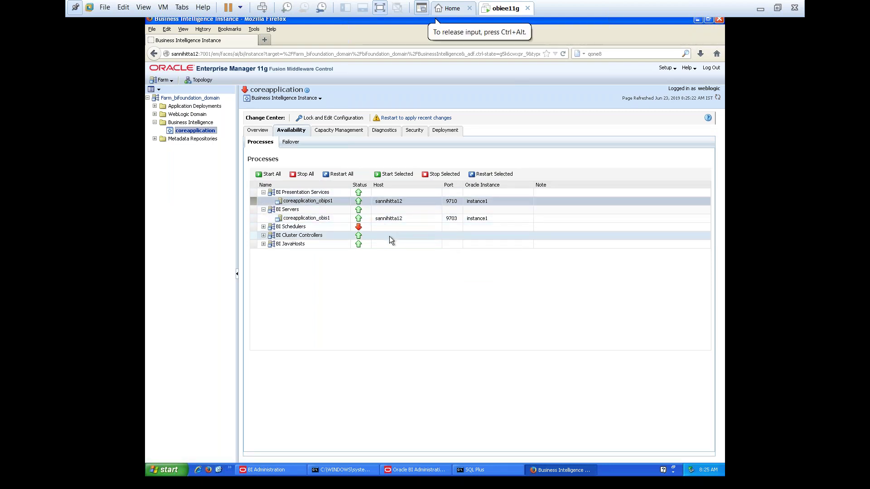
left_click(484, 174)
left_click(488, 278)
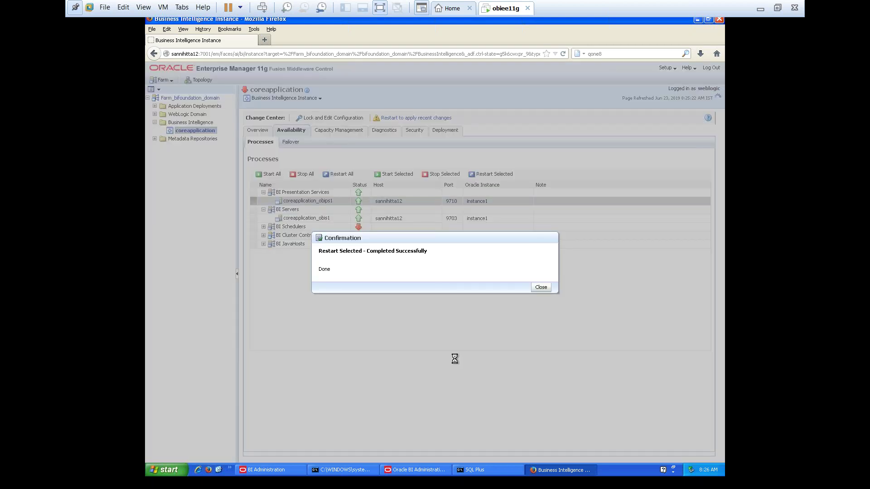
left_click(546, 287)
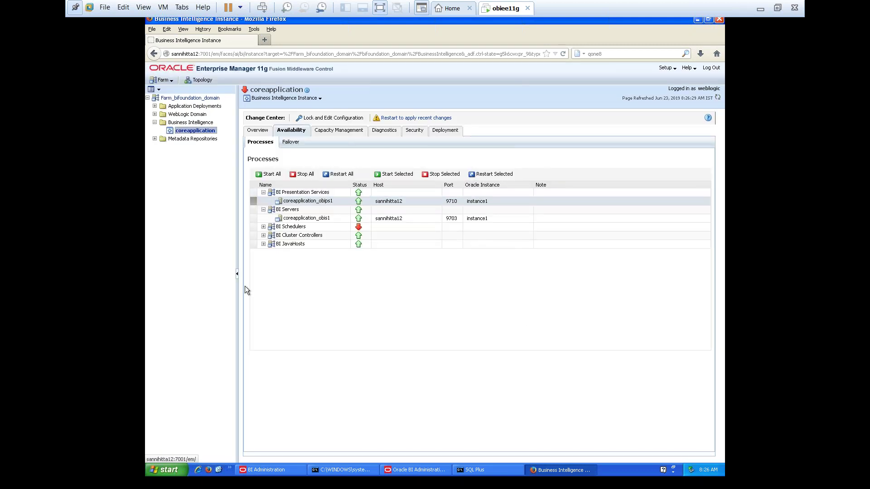
Restart the BI JavaHost coreapplication_obijh1 and close the success message
left_click(263, 244)
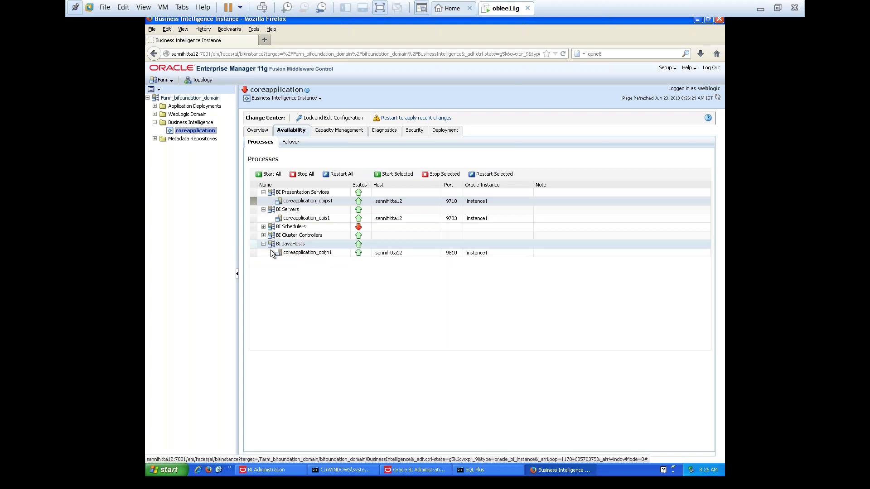
left_click(289, 254)
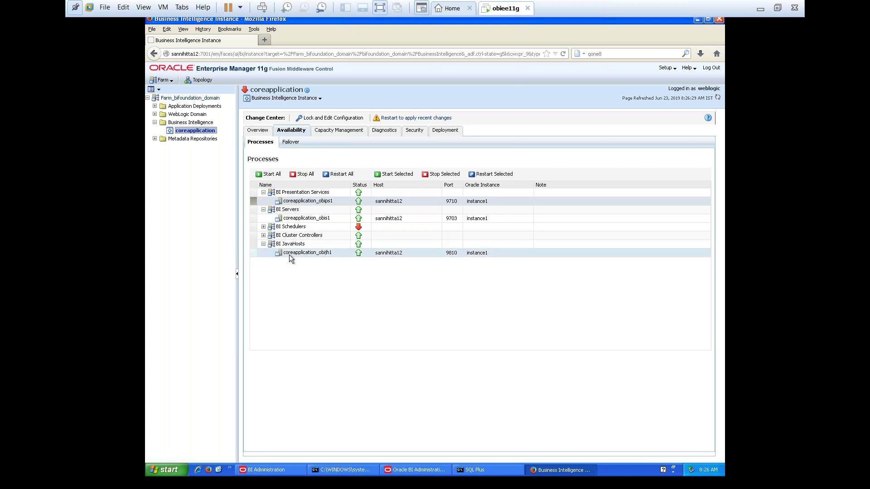
left_click(477, 176)
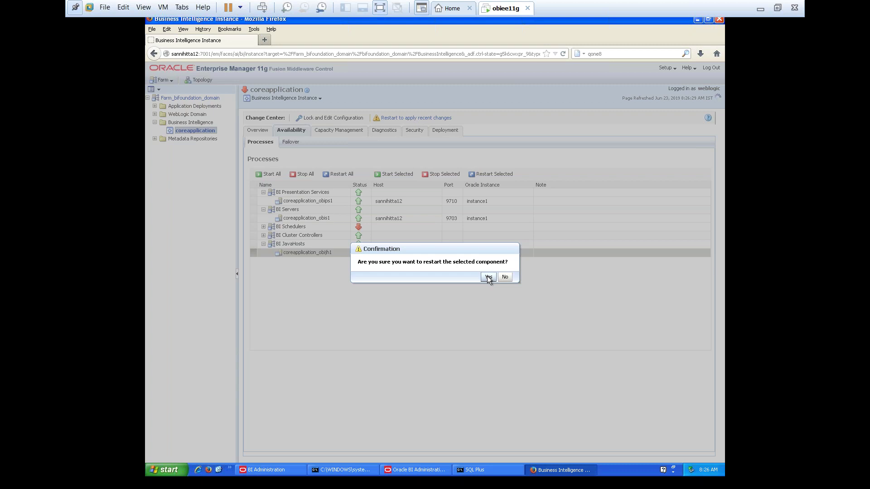
left_click(487, 276)
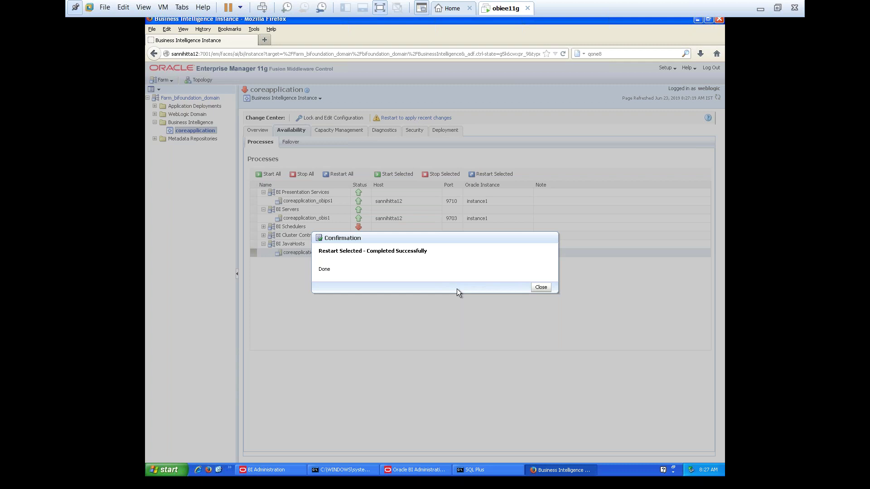
left_click(541, 287)
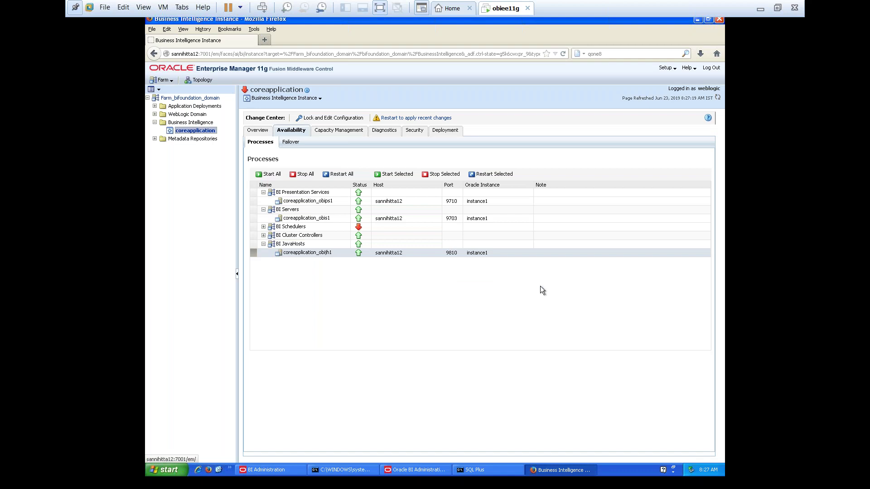
Open a new Firefox tab next to Enterprise Manager
left_click(270, 42)
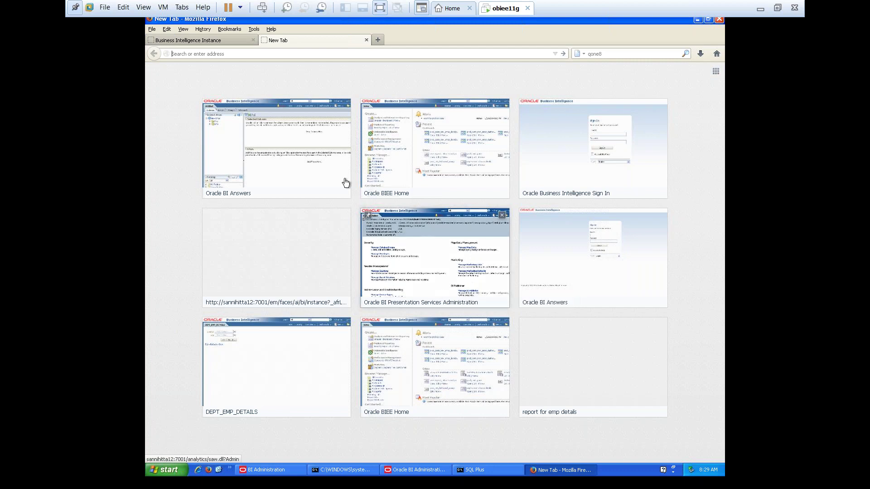
Go to the BI analytics page and sign in with the admin user ID and password
type("an")
left_click(265, 65)
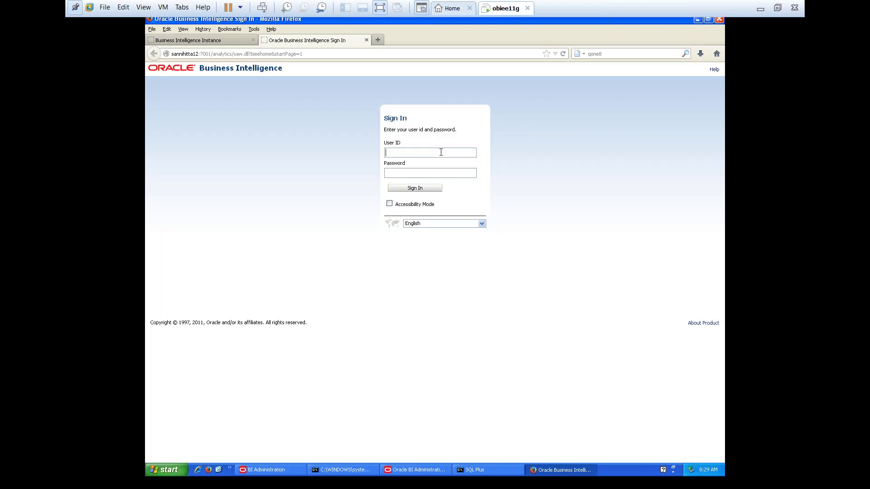
type("we")
type("blogicwelcome1")
key("Return")
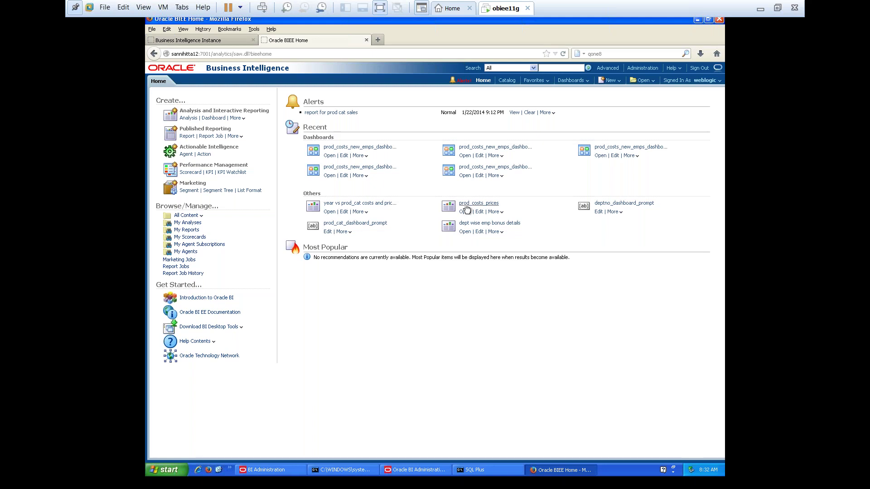
Bring up the Select Subject Area chooser for a new analysis
left_click(194, 120)
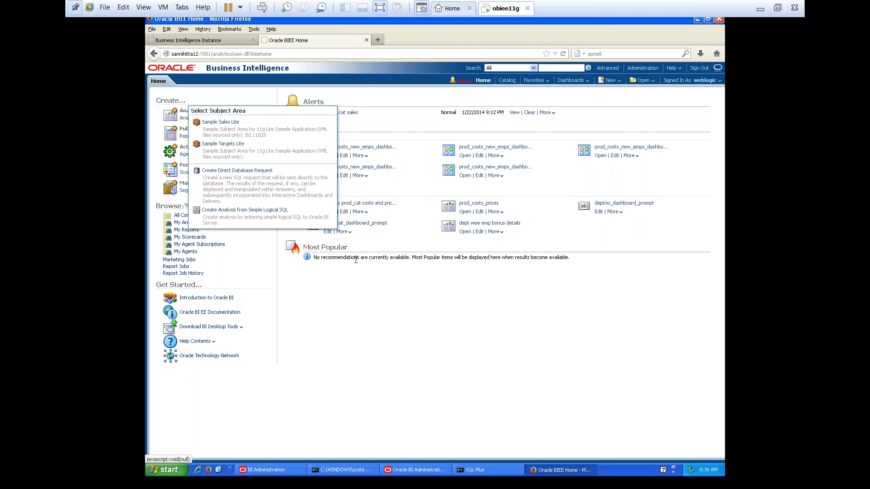
Dismiss the Select Subject Area popup without choosing a subject area
left_click(427, 349)
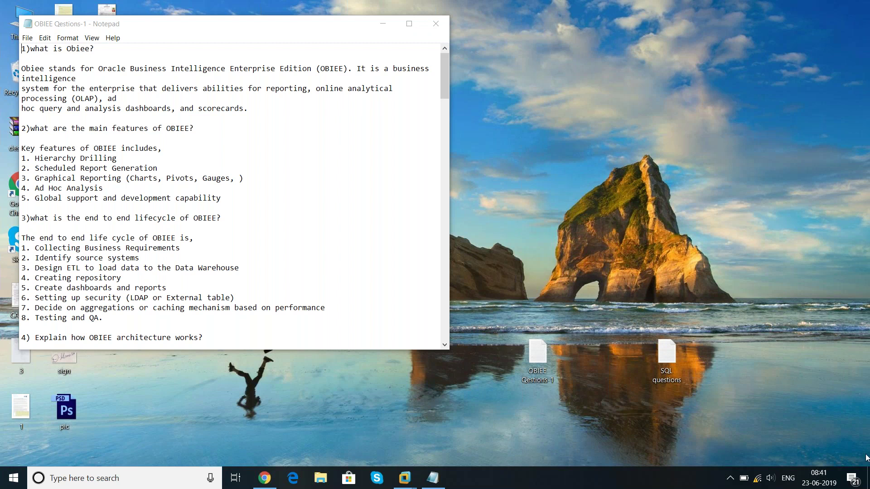
left_click(755, 478)
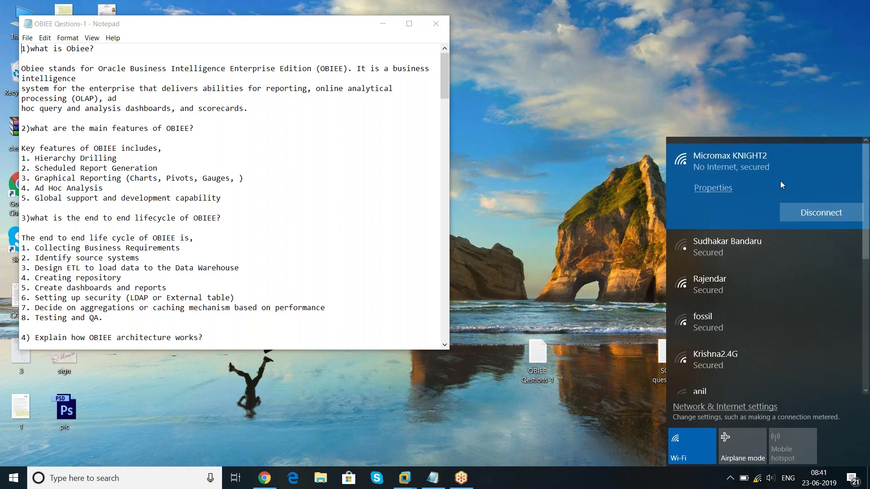
left_click(672, 80)
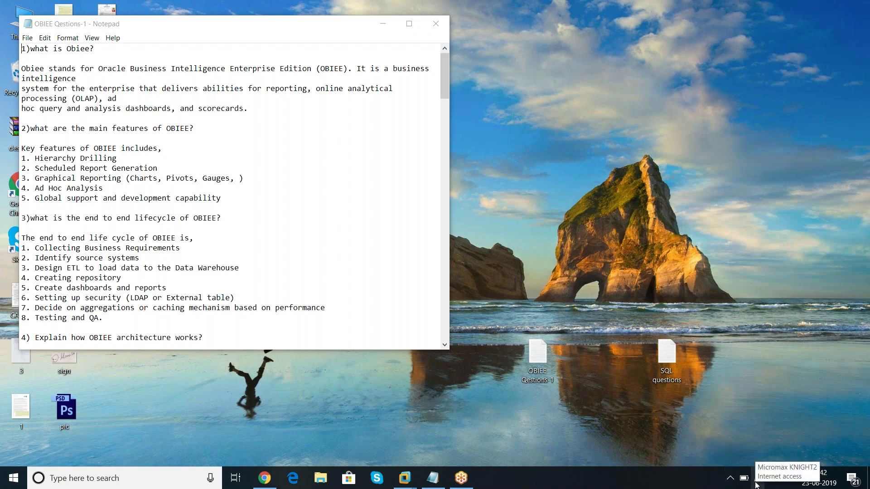
Refresh the desktop and switch to the obiee11g virtual machine window
right_click(607, 177)
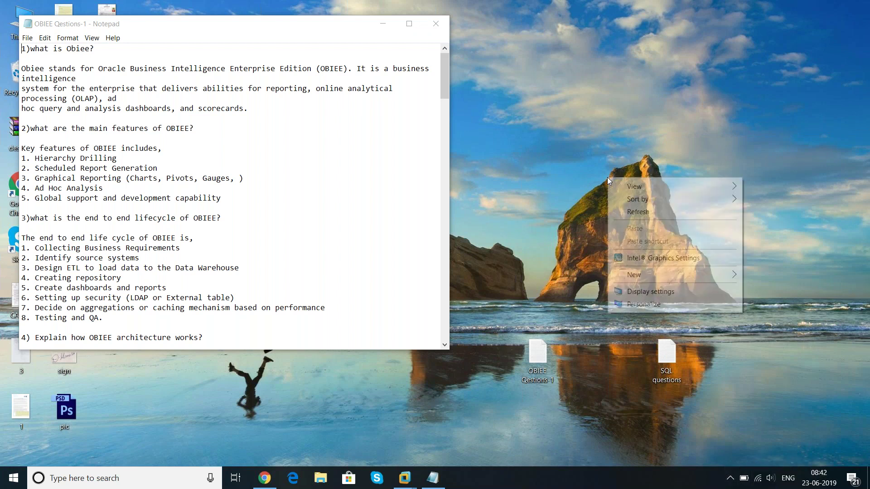
left_click(632, 207)
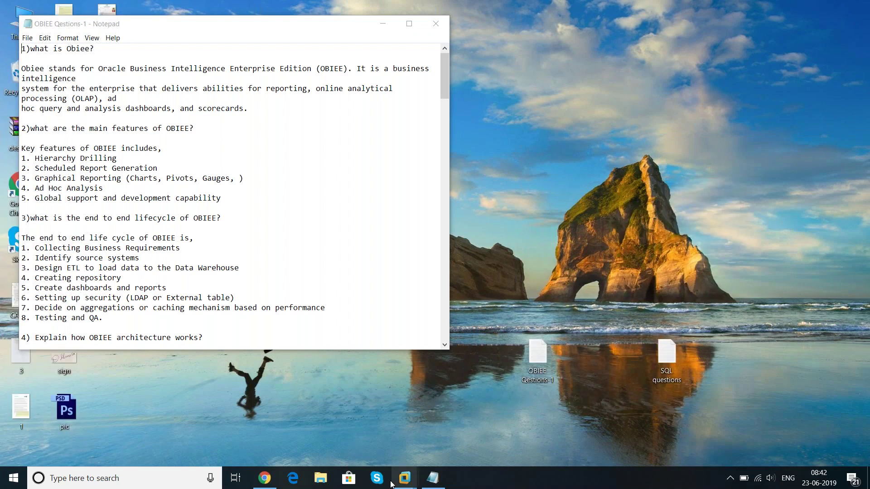
mouse_move(422, 476)
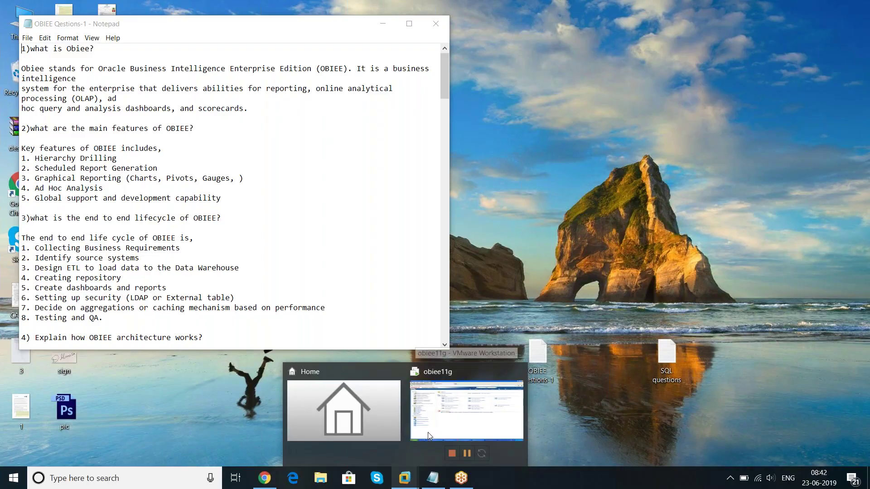
left_click(443, 419)
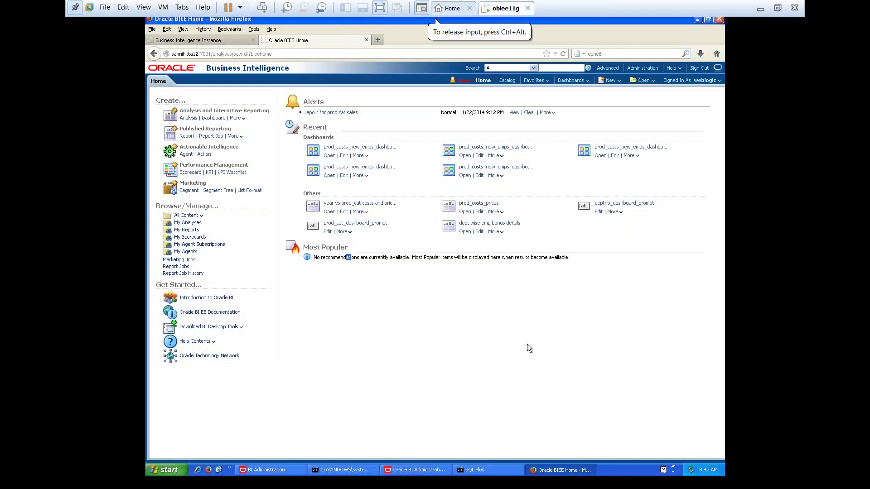
Create a new analysis on the Sample Sales Lite subject area
left_click(187, 118)
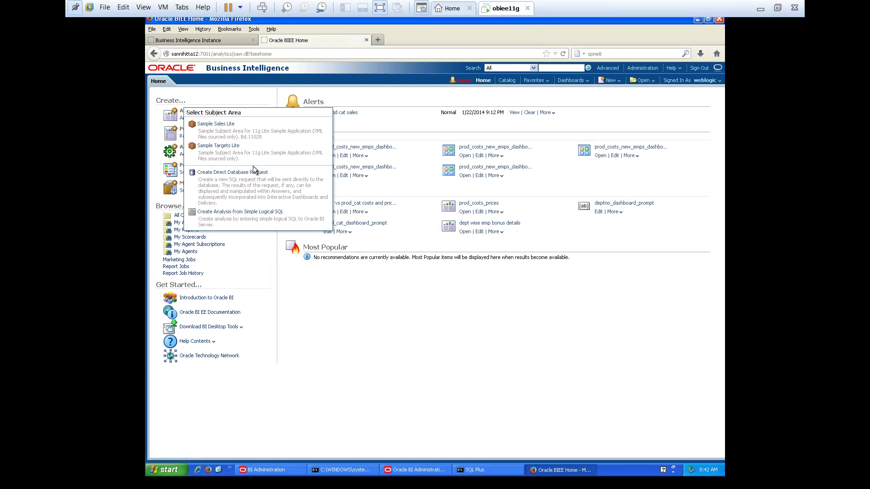
left_click(211, 125)
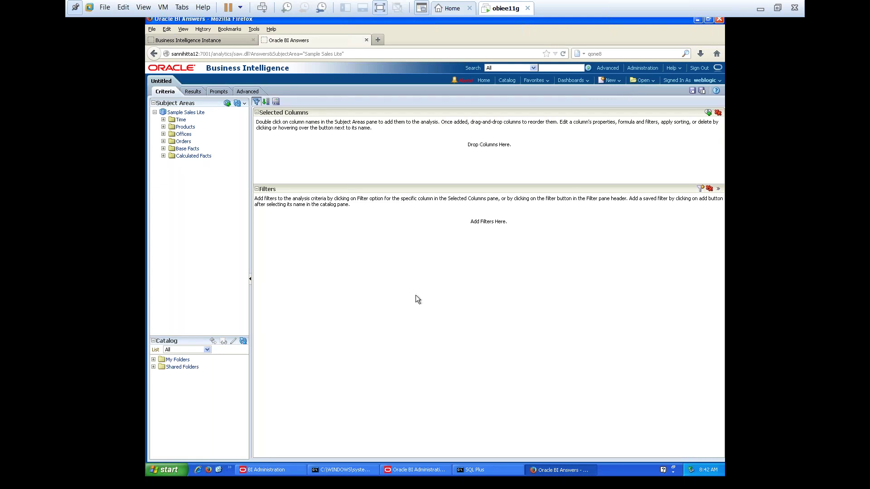
Add Time's Per Name Year and Base Facts' Revenue to Selected Columns and show the 2008–2010 results table
left_click(609, 154)
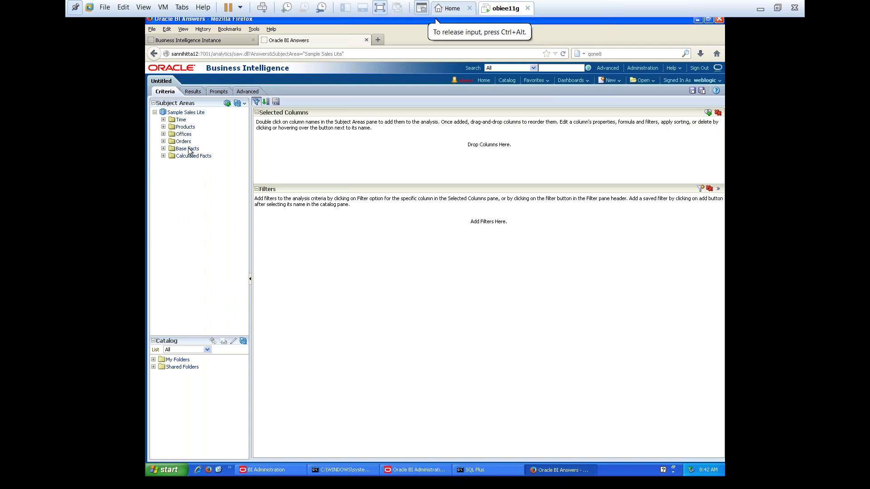
left_click(163, 120)
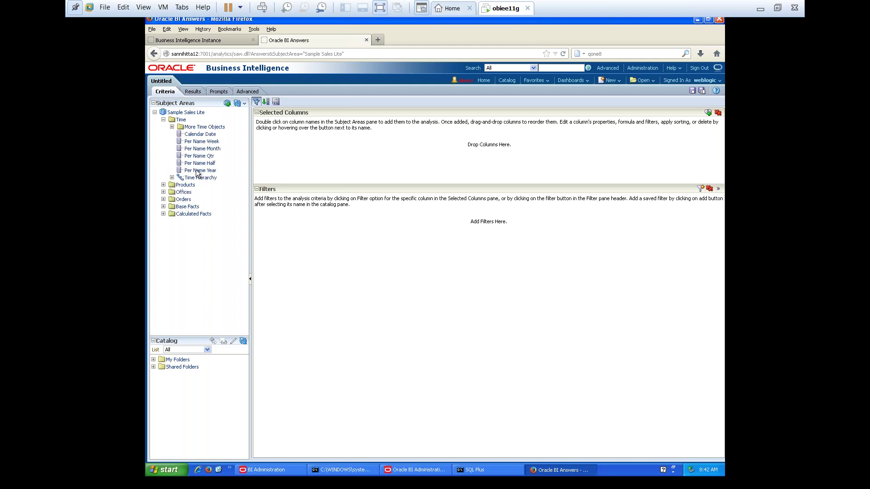
mouse_move(198, 174)
left_click_drag(198, 174, 329, 139)
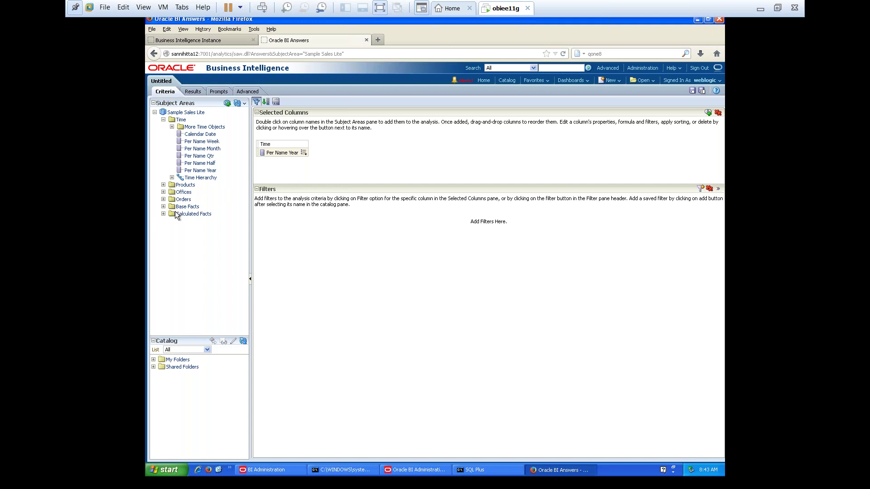
left_click(164, 206)
left_click_drag(194, 213, 350, 151)
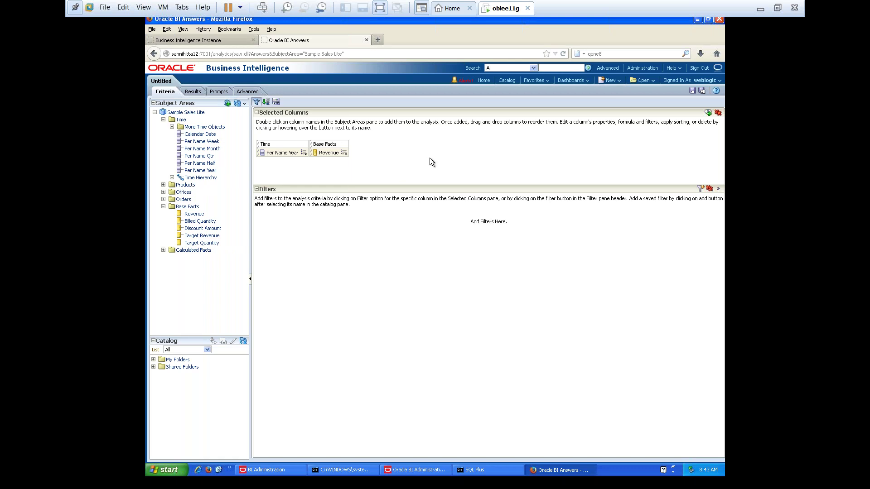
left_click(197, 93)
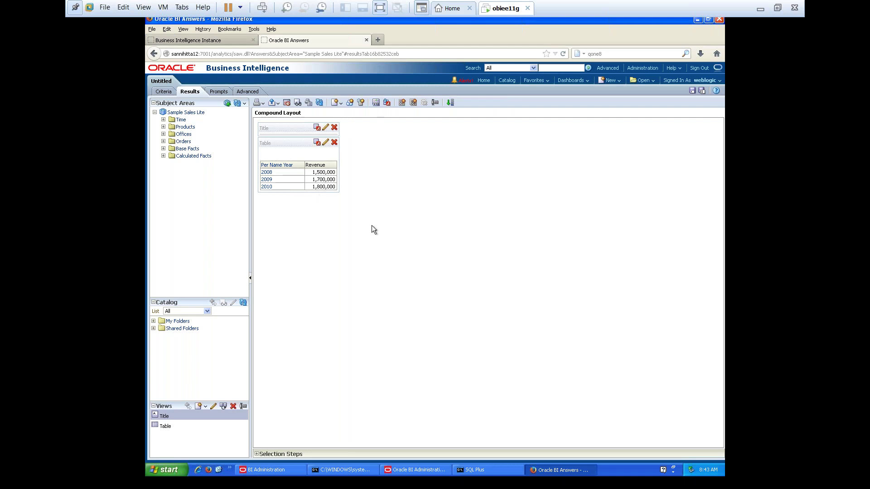
Add a pie graph view of Revenue by year below the table and check the slice values
left_click(500, 224)
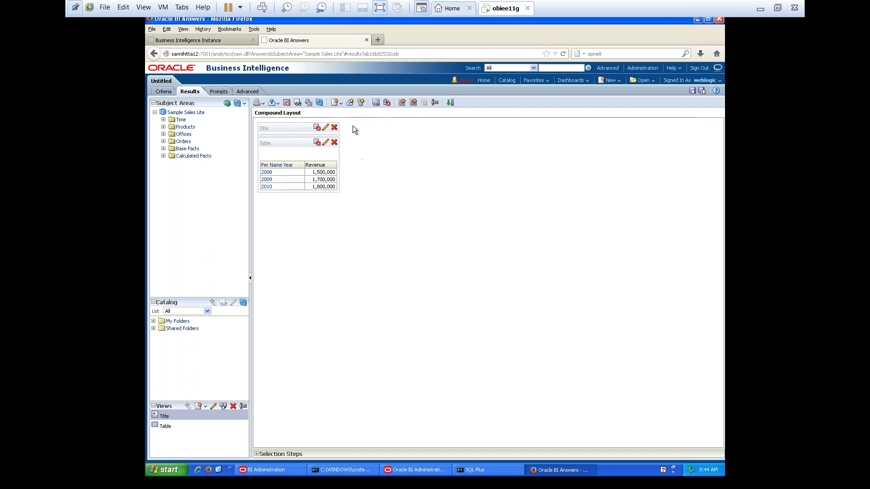
left_click(340, 103)
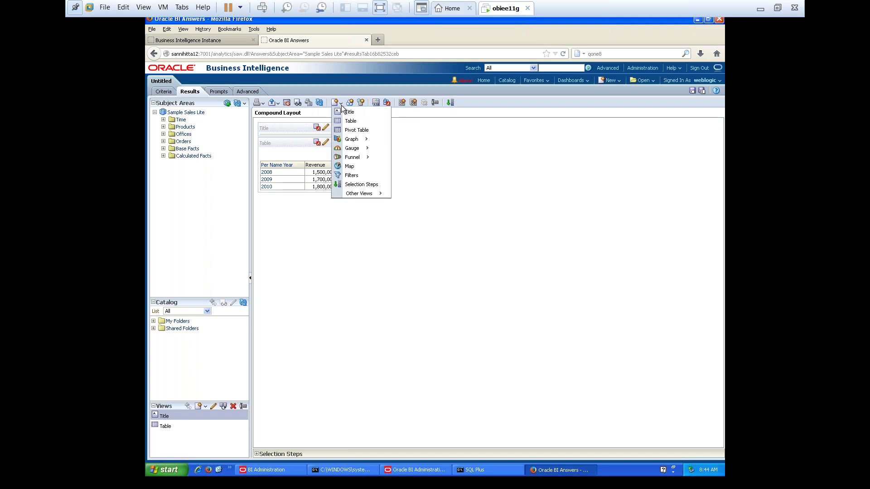
mouse_move(355, 139)
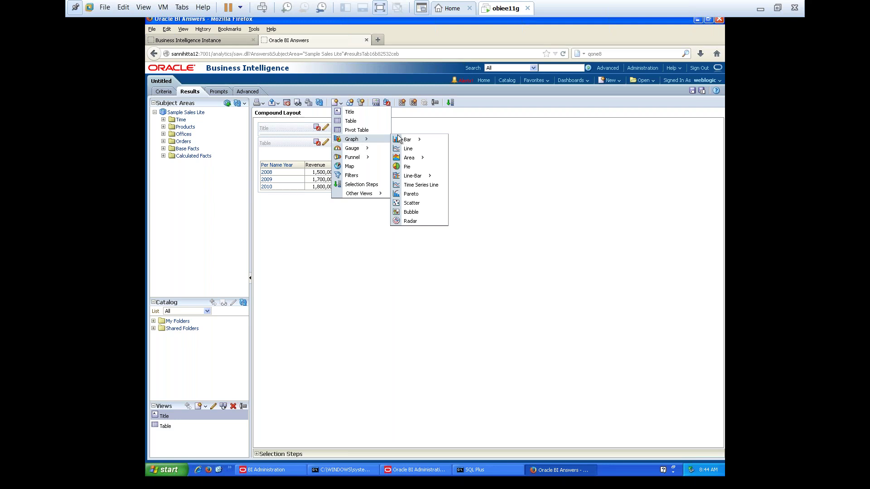
left_click(406, 167)
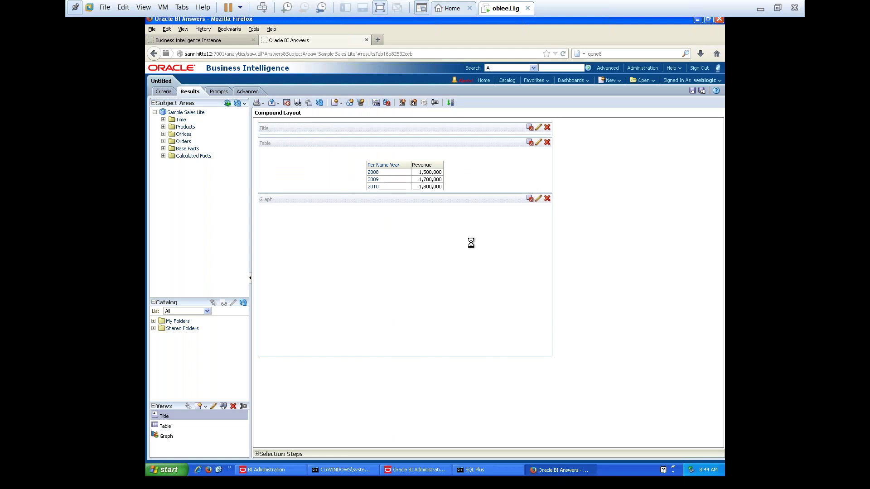
mouse_move(401, 270)
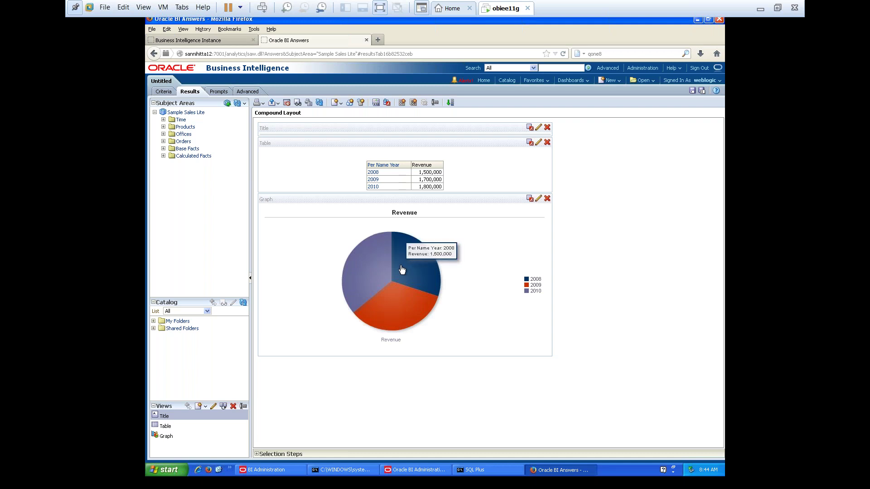
mouse_move(400, 301)
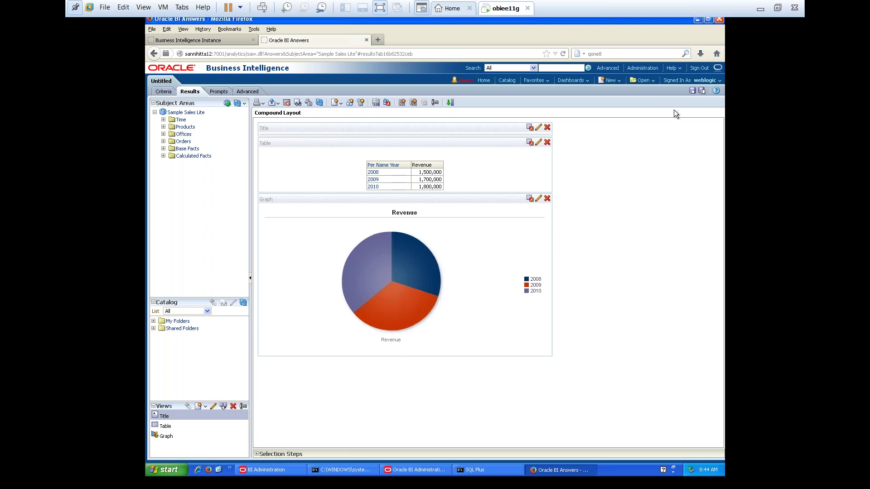
Try saving the analysis directly in Shared Folders and dismiss the cannot-save-in-root error
left_click(692, 92)
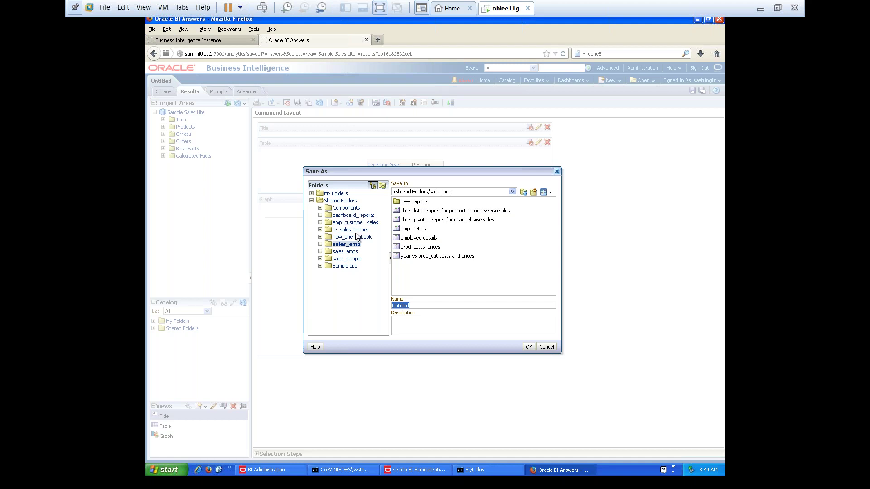
left_click(344, 203)
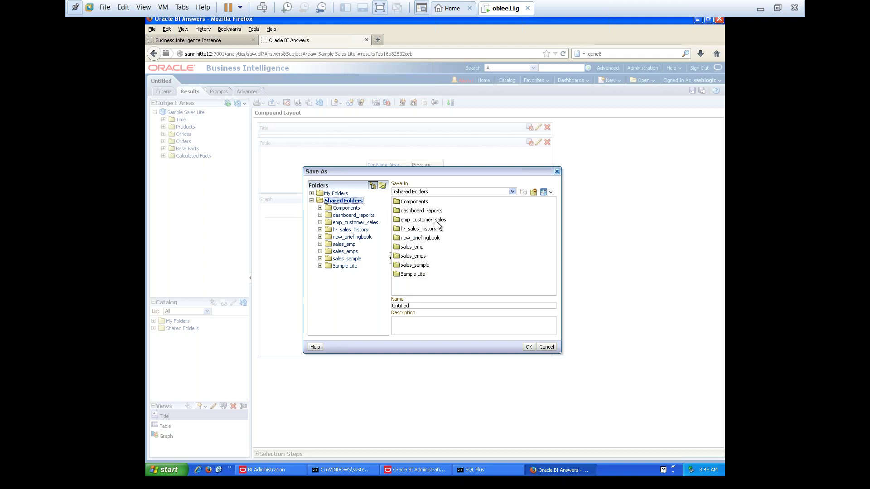
left_click(533, 192)
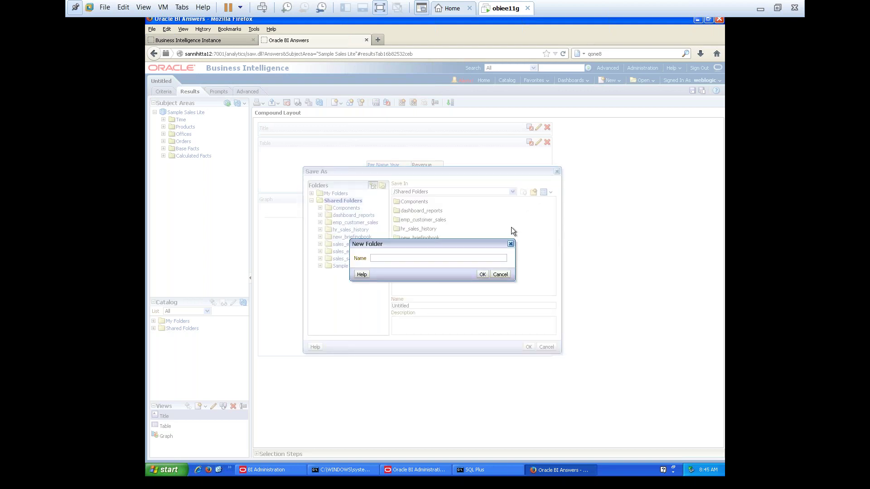
left_click(494, 275)
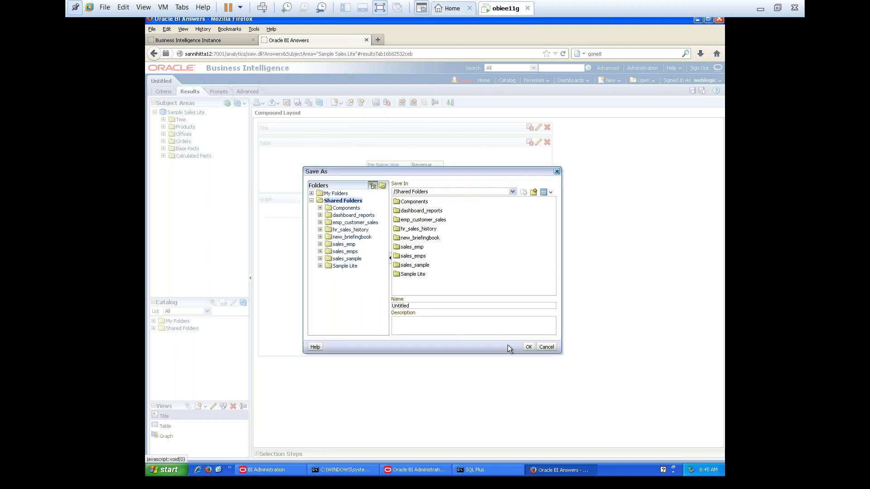
left_click(526, 347)
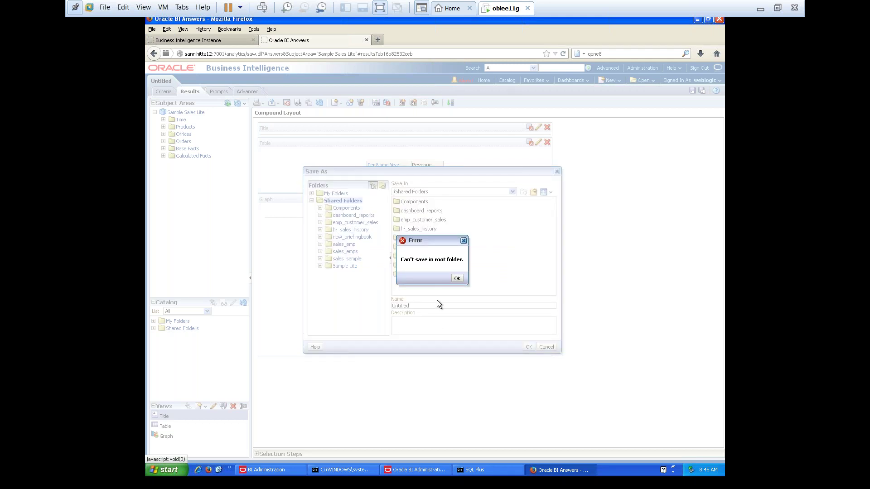
left_click(457, 277)
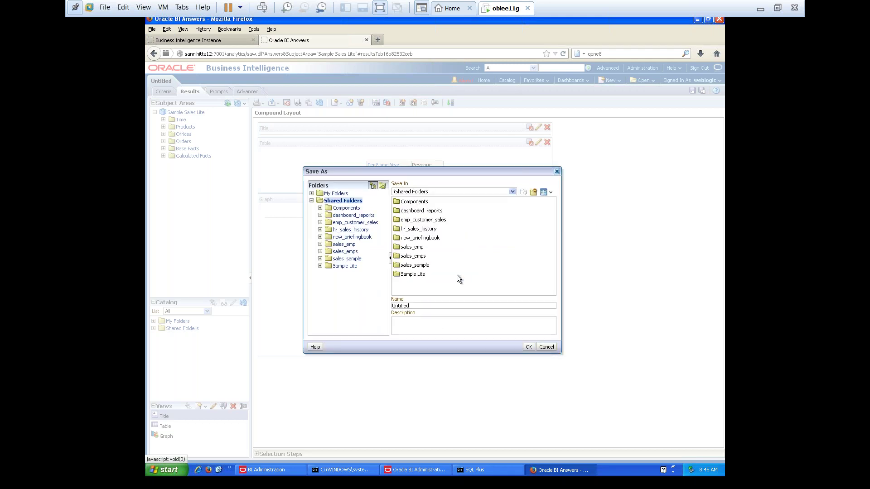
Create a 'year sales' folder in Shared Folders and save the analysis there as 'year wise sales'
left_click(534, 192)
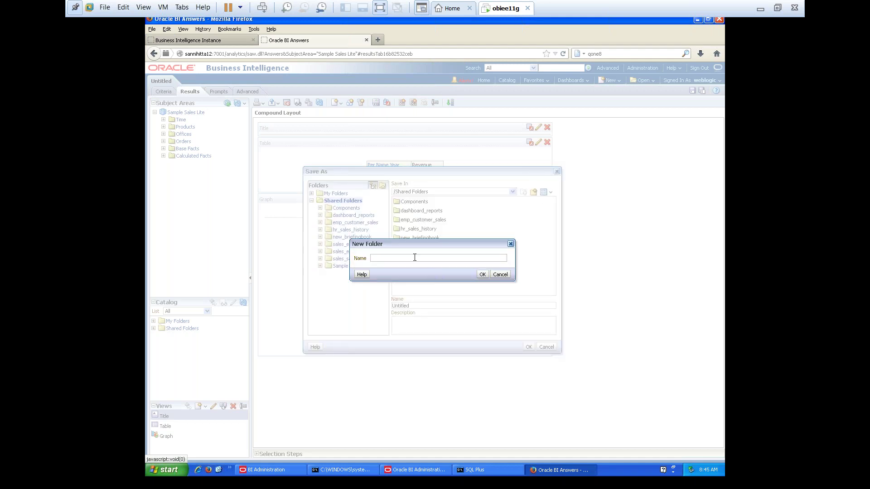
type("year sales")
left_click(482, 274)
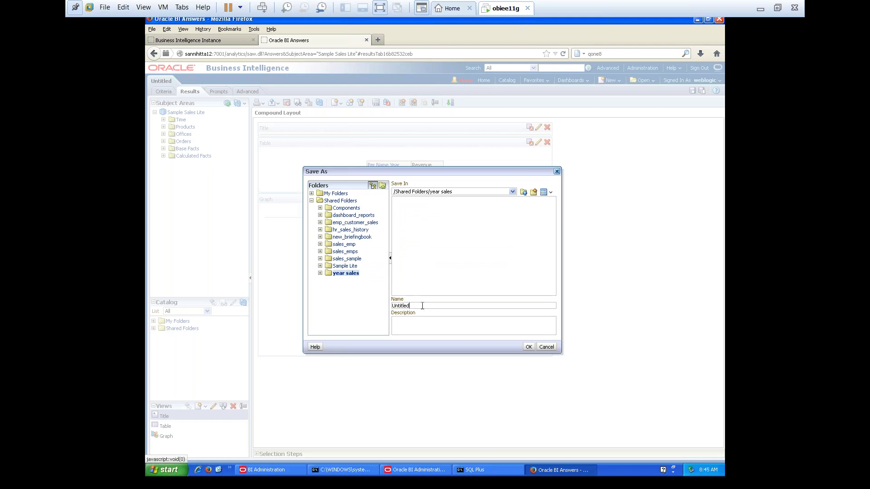
key("BackSpace")
key("BackSpace")
key("BackSpace")
key("BackSpace")
key("BackSpace")
key("BackSpace")
key("BackSpace")
type("year wise sales")
key("Return")
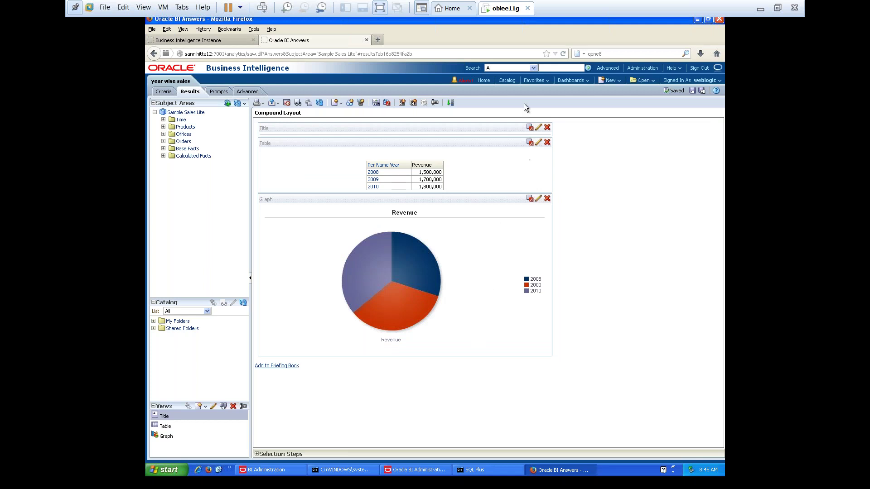
Open 'year wise sales' from the catalog's year sales folder, then minimize Firefox
left_click(512, 81)
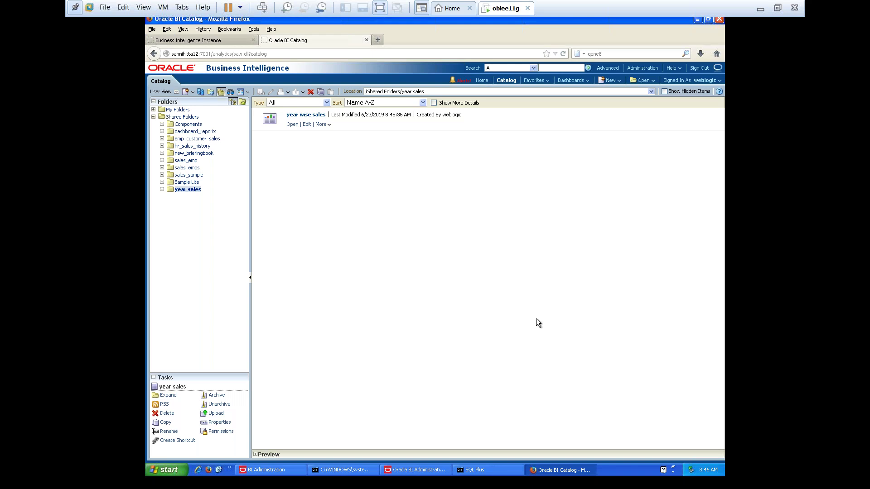
left_click(292, 127)
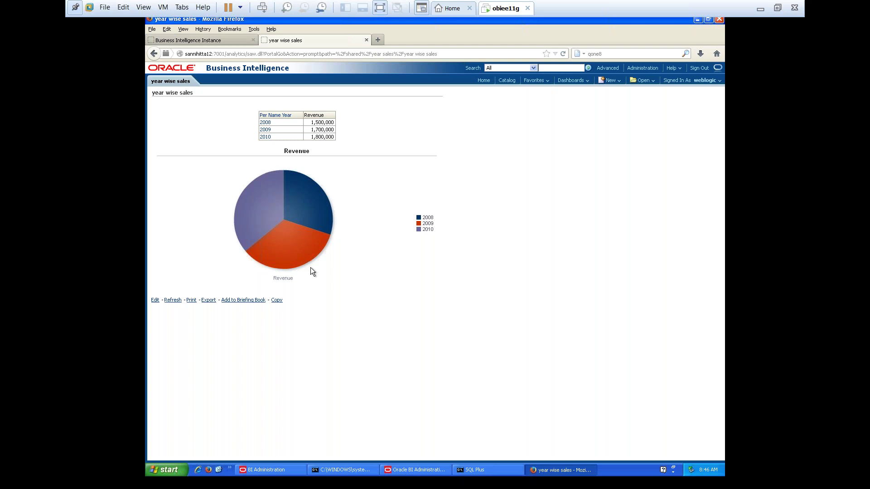
left_click(698, 20)
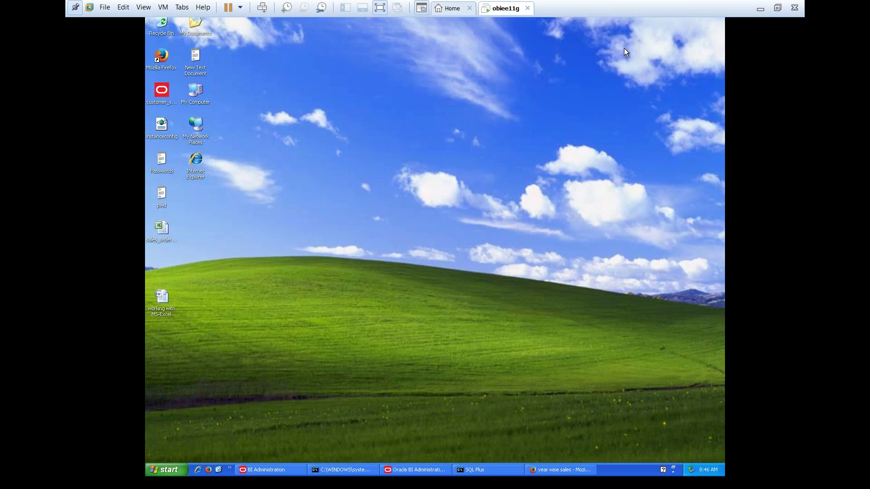
Minimize the VM and notes windows, bring Chrome forward, and start a new tab
left_click(759, 8)
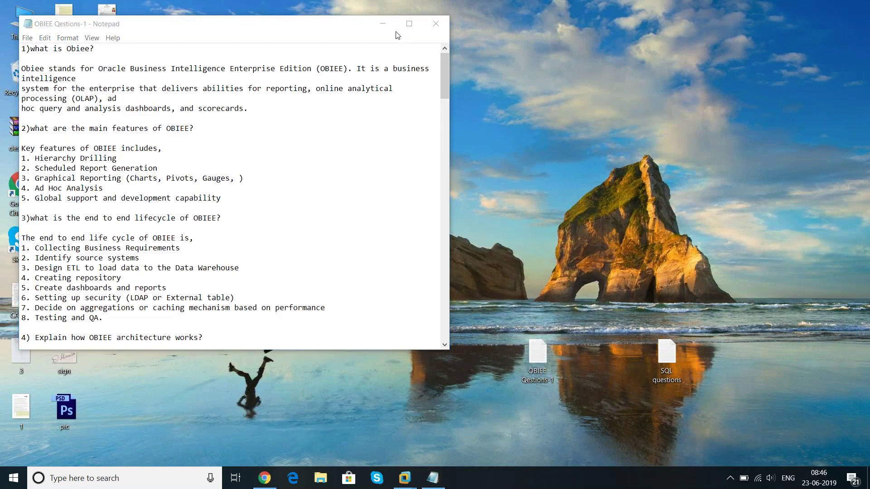
left_click(383, 24)
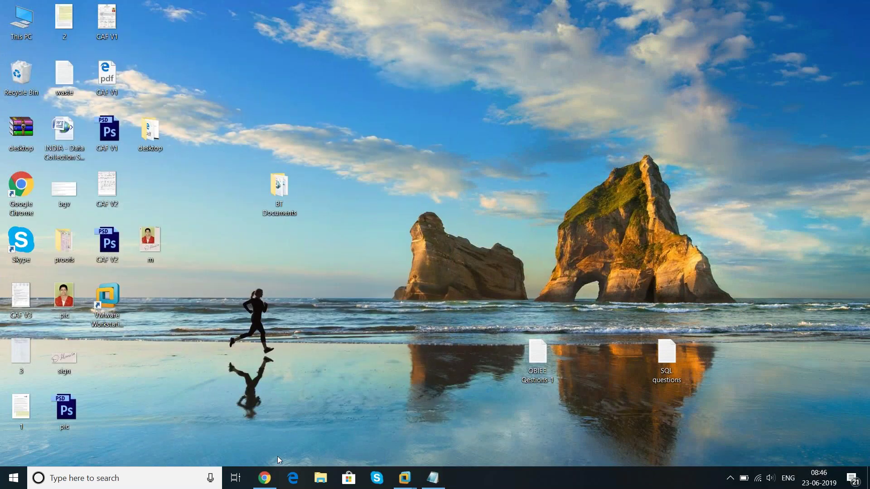
left_click(264, 478)
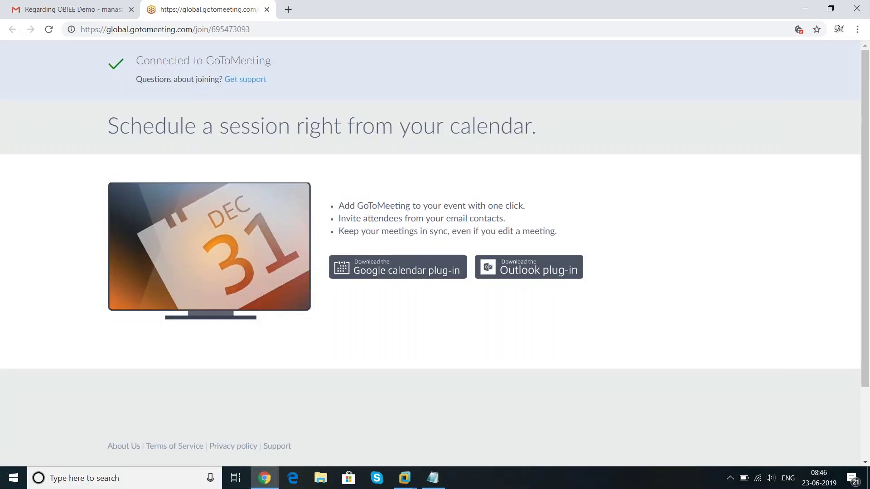
left_click(288, 9)
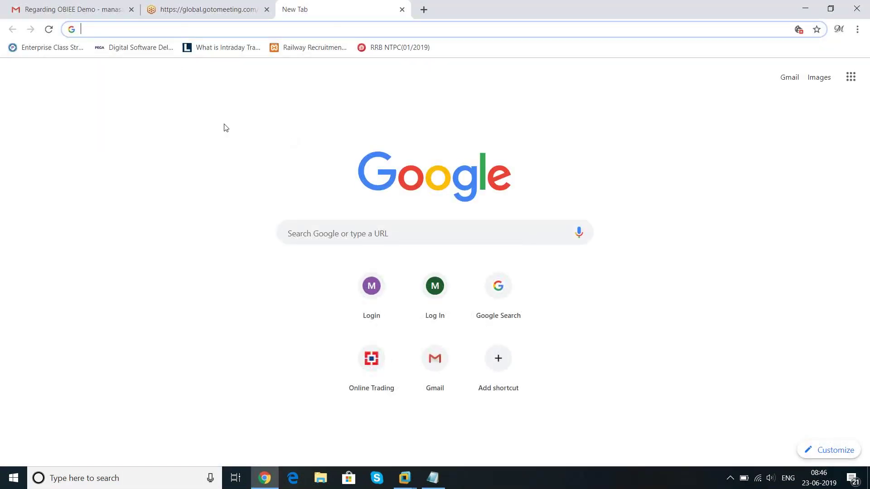
Search Google for 'omh new york'
left_click(326, 233)
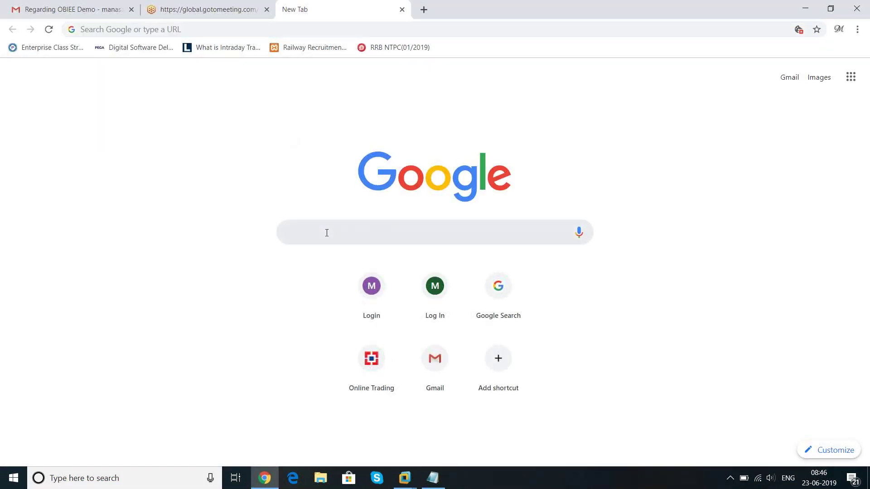
type("omh new")
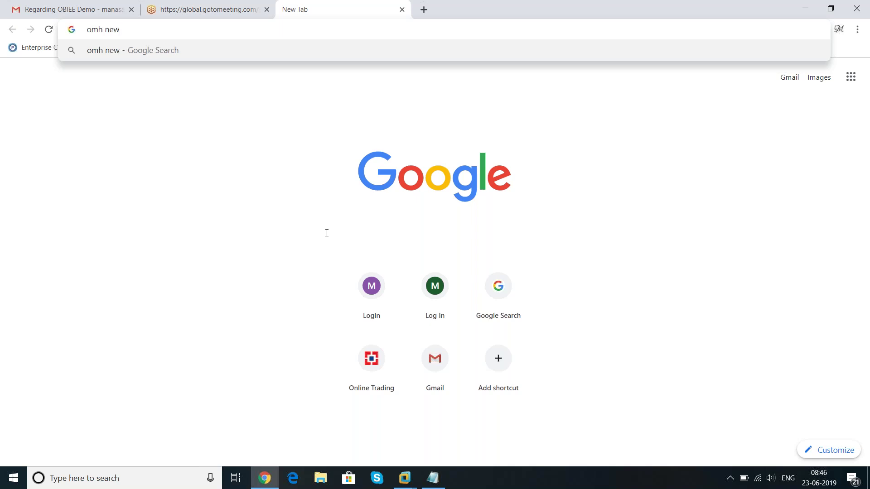
type(" york")
key("Return")
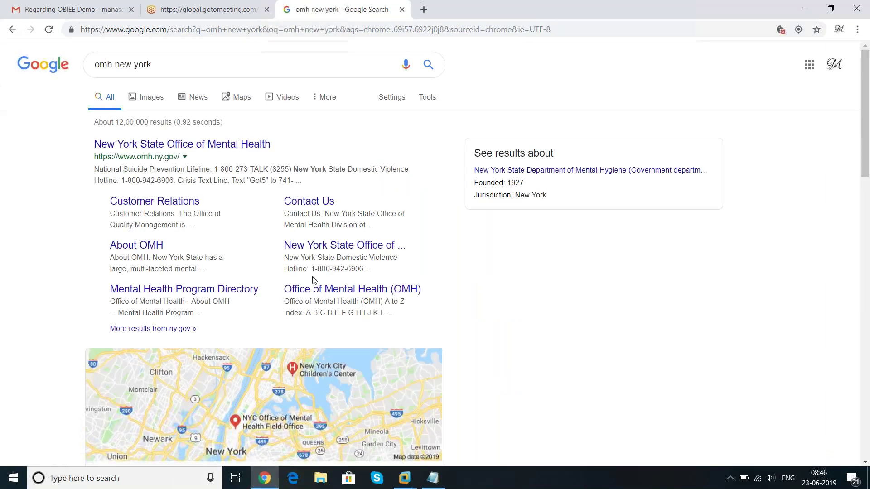
left_click(202, 145)
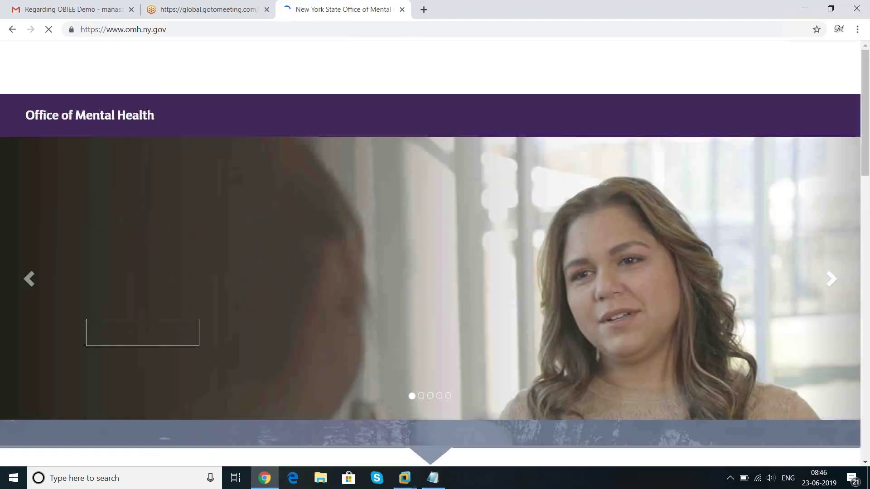
scroll(323, 223, "down", 3)
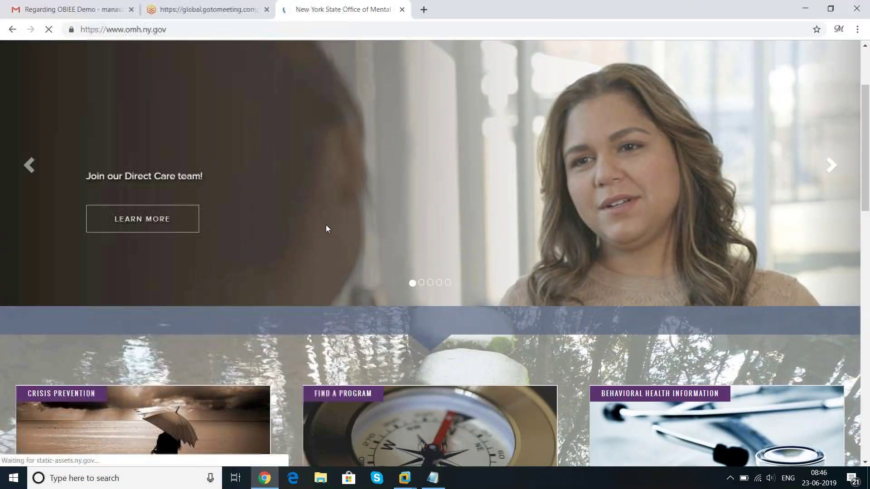
scroll(326, 228, "up", 3)
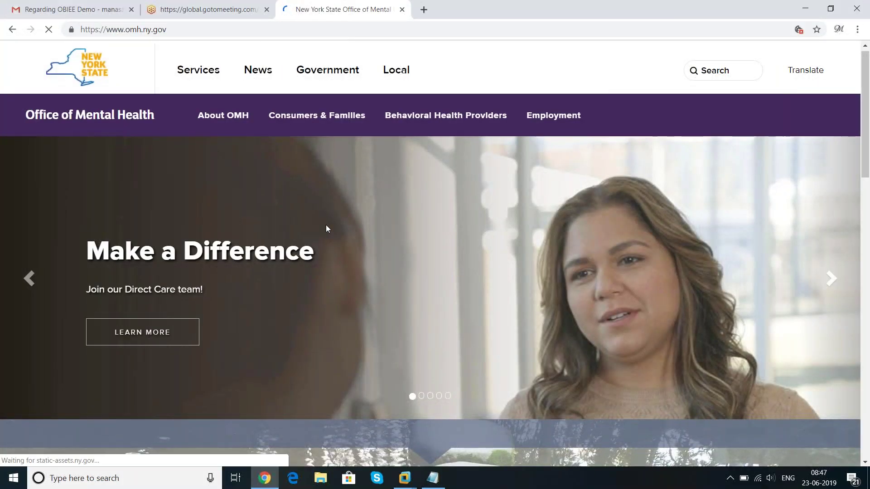
scroll(327, 227, "down", 3)
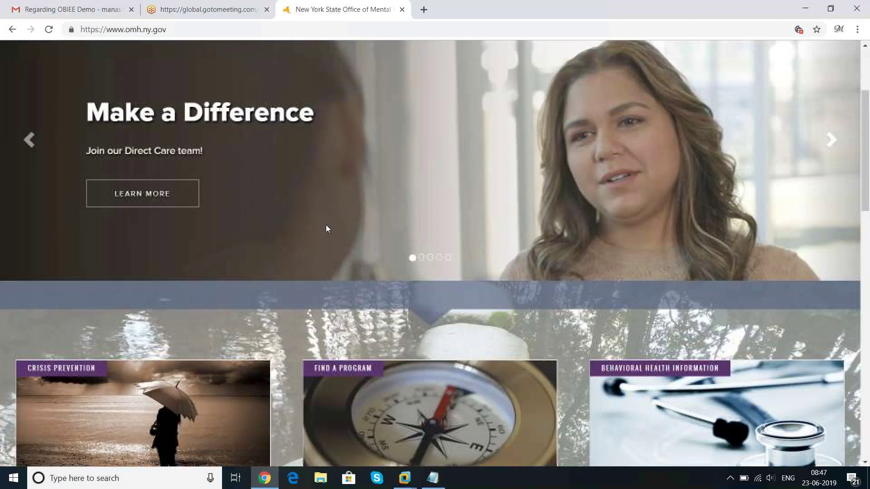
scroll(328, 228, "down", 4)
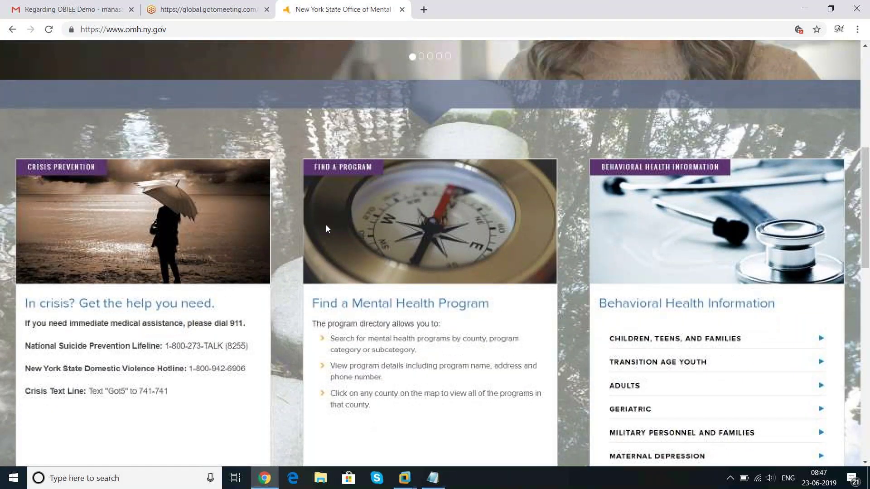
scroll(325, 224, "up", 8)
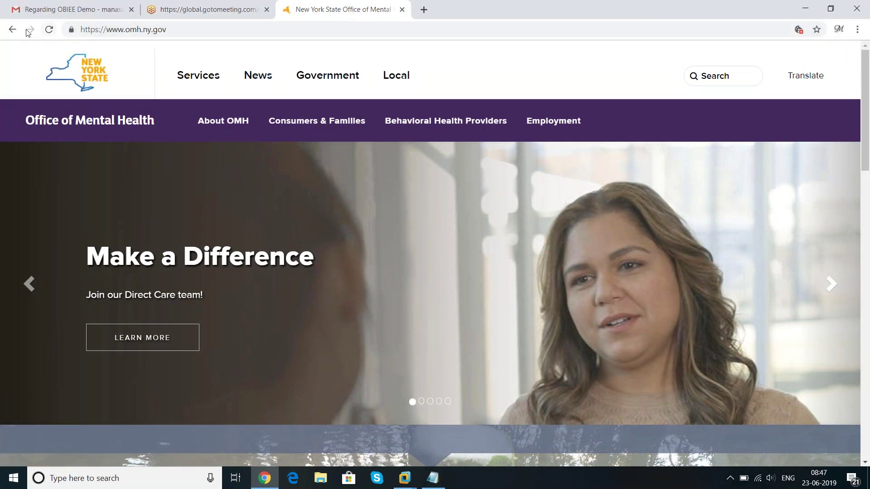
left_click(12, 29)
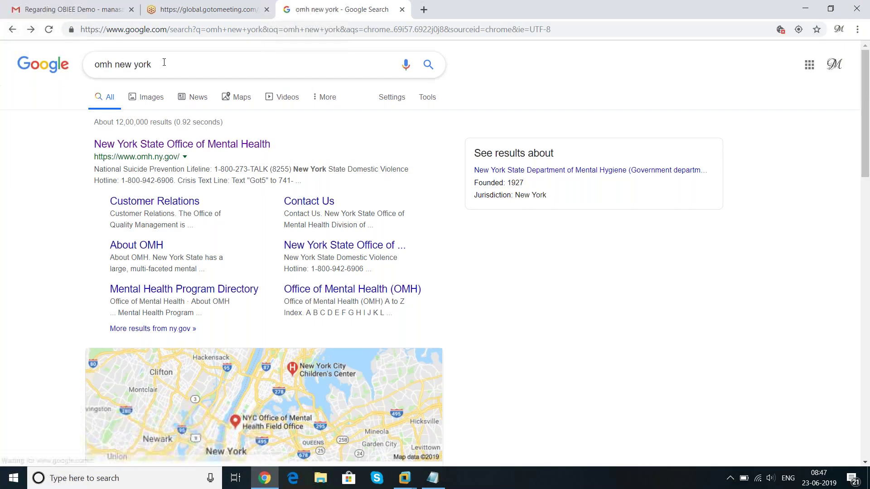
left_click(181, 58)
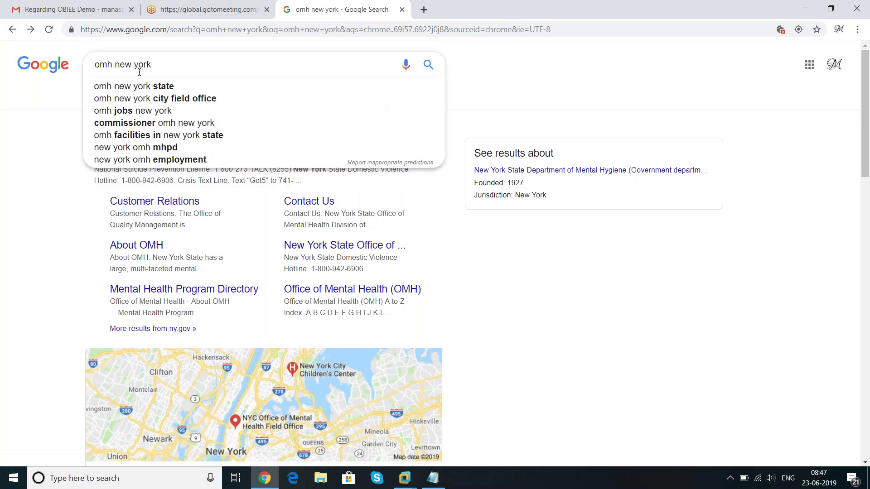
key("Delete")
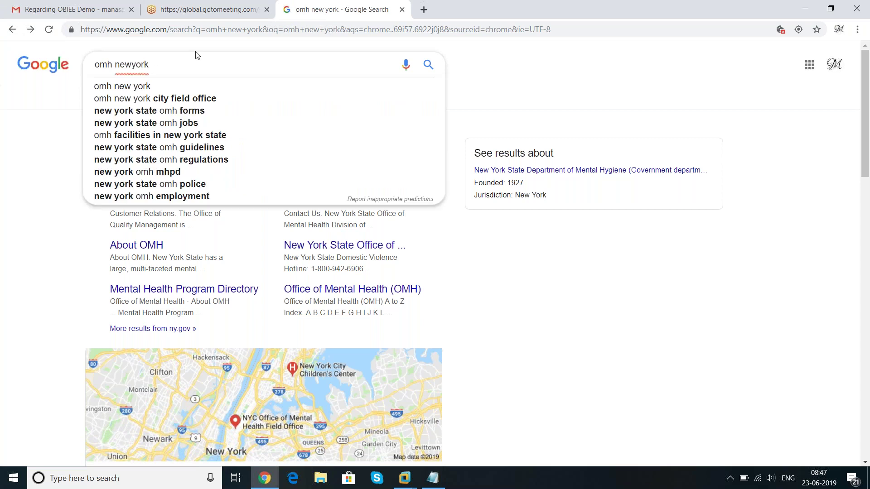
Refine the query to 'omh new york adult reporting' and open the NYS OMH Statistics and Reports result
left_click(161, 68)
left_click(133, 68)
left_click(204, 67)
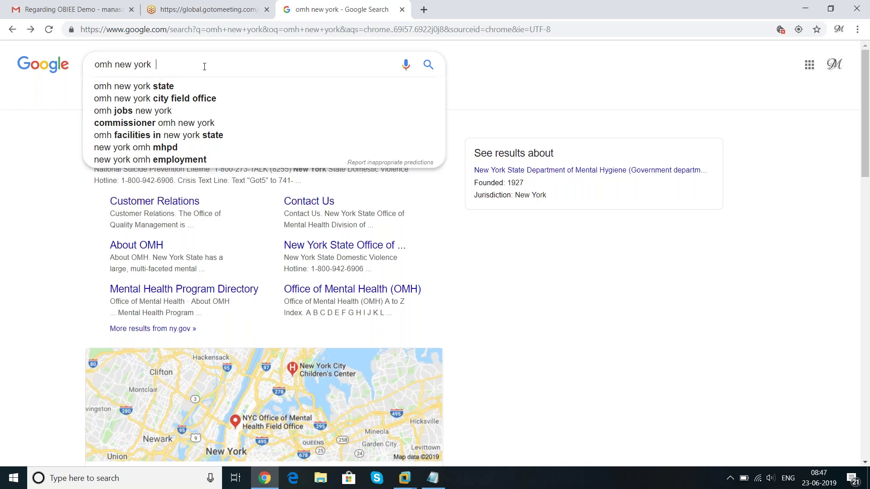
type("adullt")
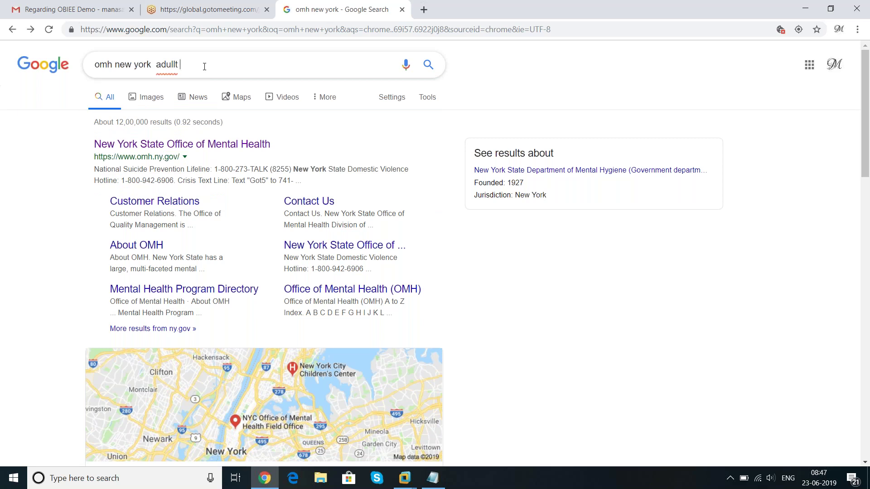
key("BackSpace")
key("BackSpace")
type("t reporting")
key("Return")
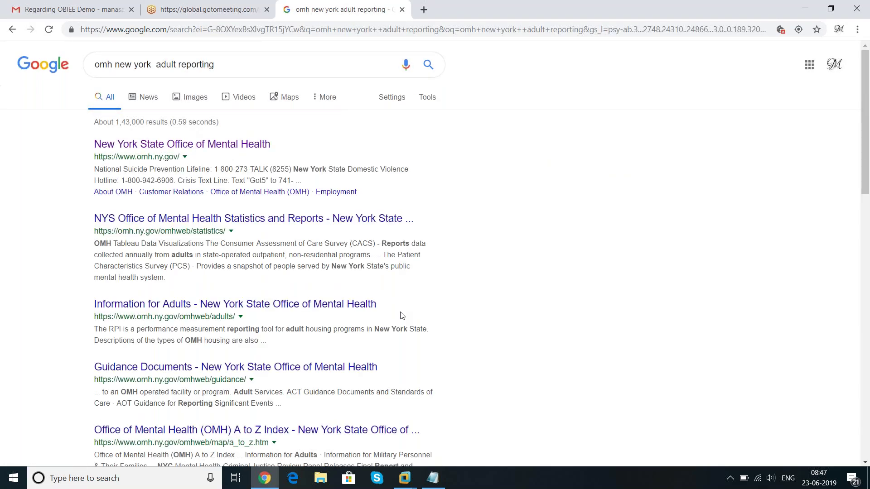
left_click(258, 219)
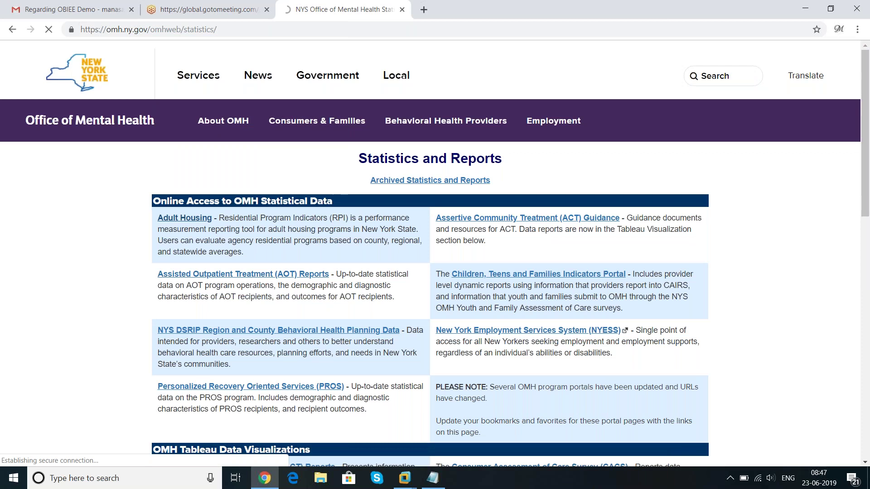
Open the Adult Housing reporting tool and jump to its Reports section
left_click(185, 218)
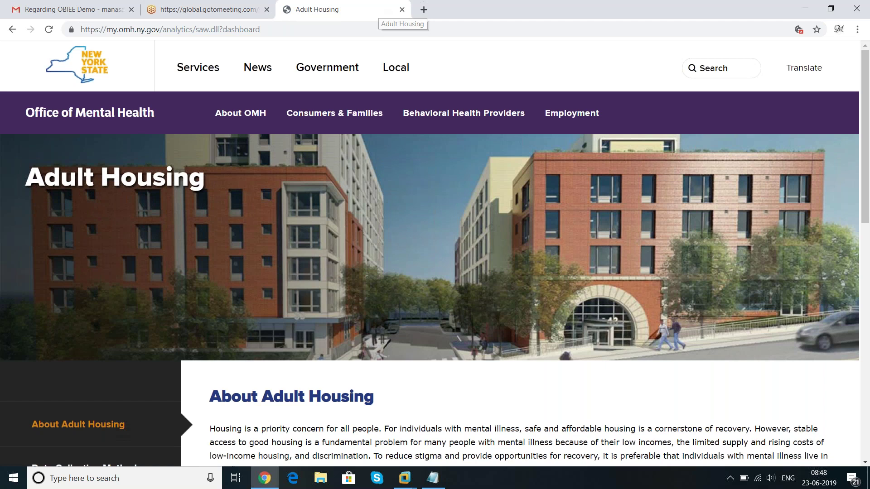
scroll(337, 218, "down", 5)
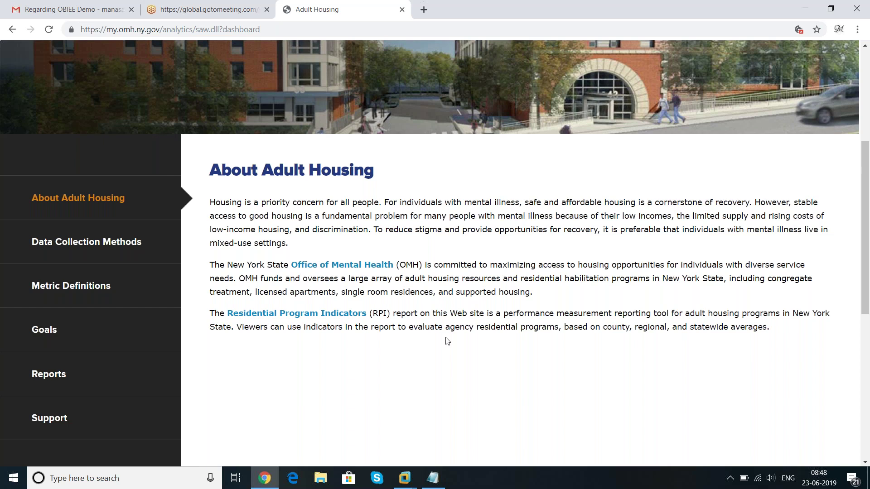
scroll(447, 341, "down", 1)
scroll(447, 341, "down", 3)
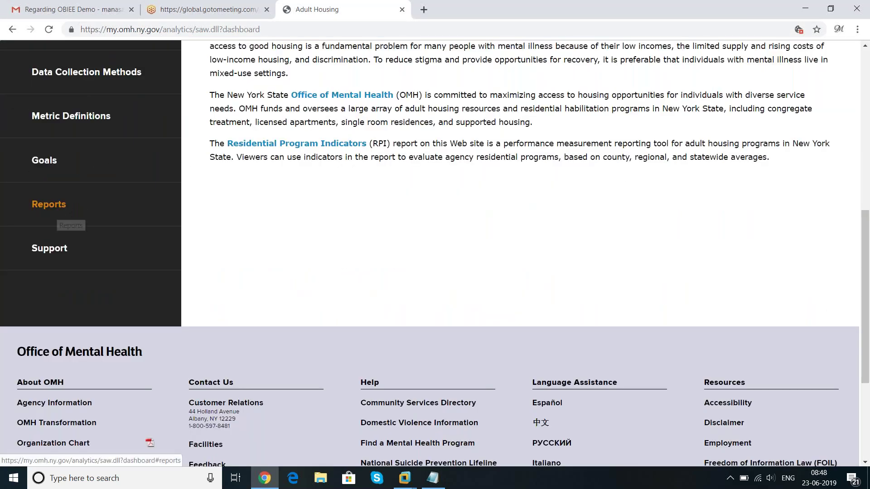
left_click(49, 202)
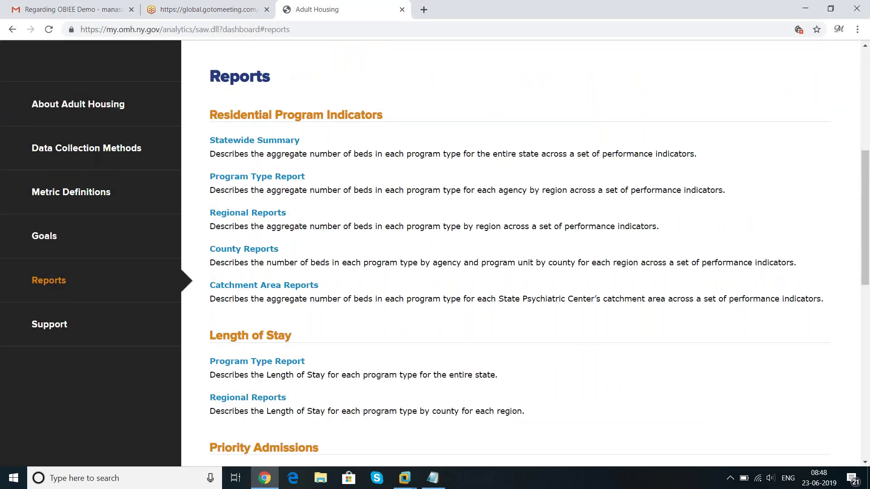
Open the Residential Program Indicators Statewide Summary report and scroll through its table
left_click(271, 144)
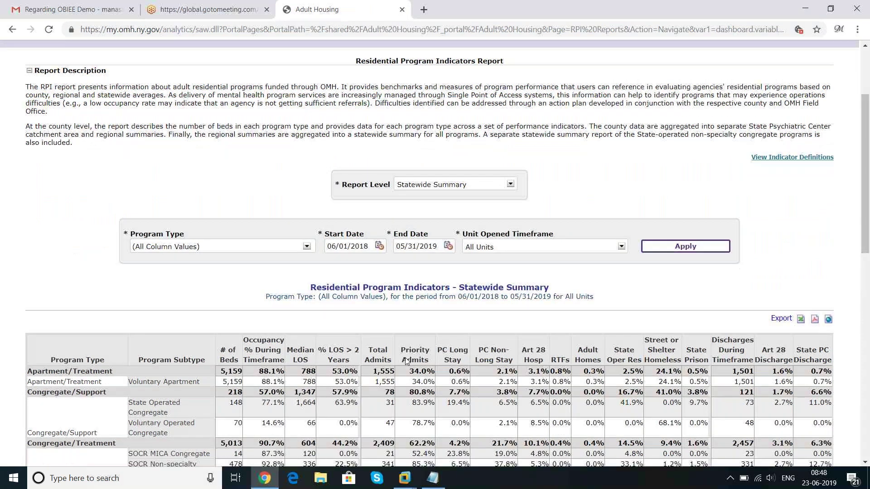
scroll(405, 357, "down", 3)
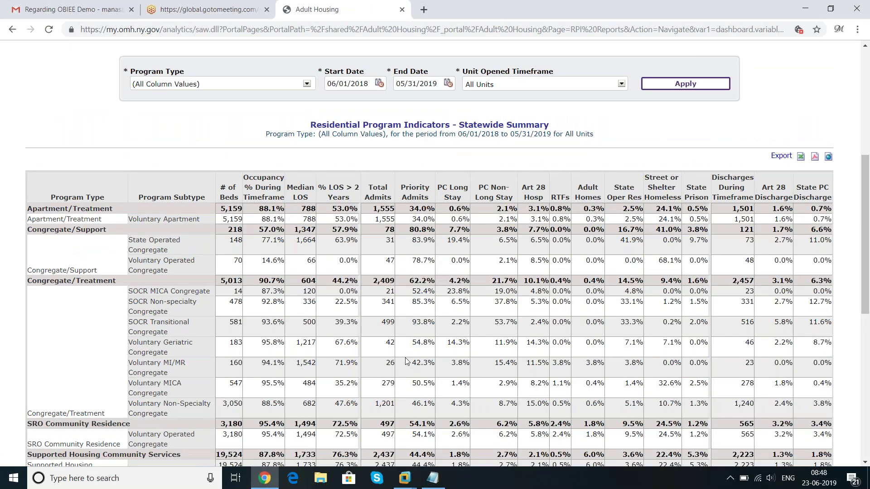
scroll(405, 362, "down", 2)
scroll(405, 361, "up", 2)
mouse_move(816, 160)
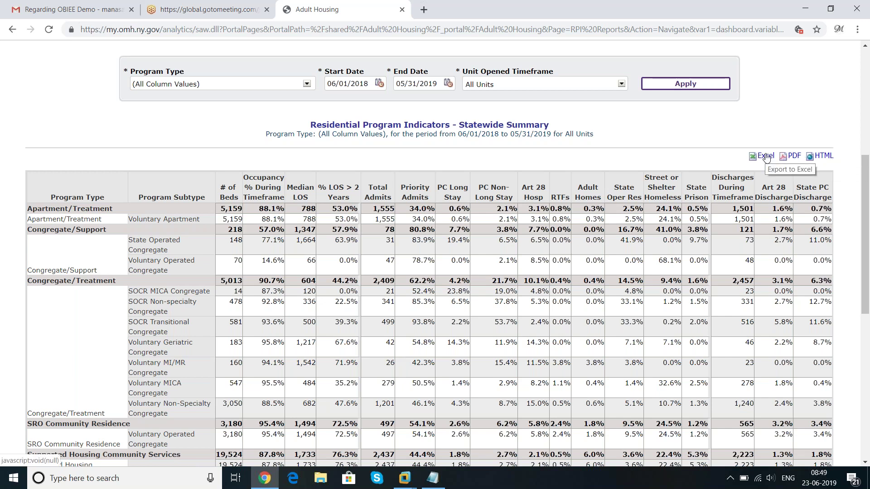
left_click(405, 478)
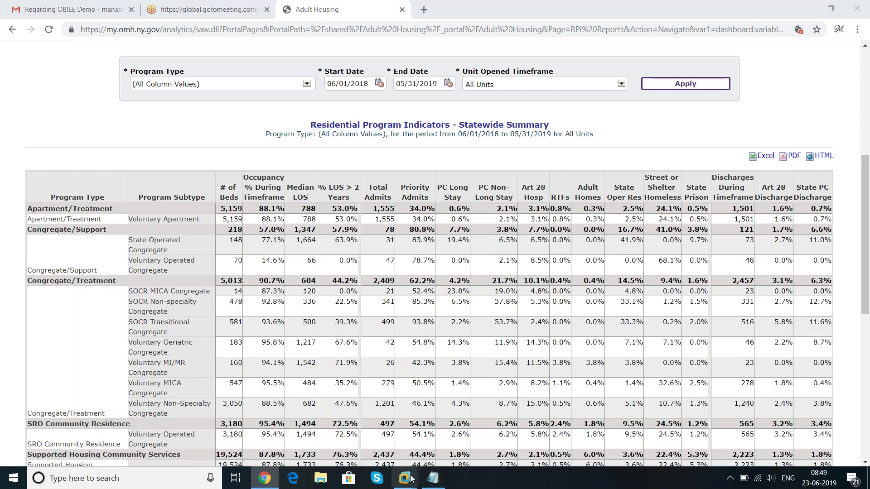
Restore the year wise sales analysis in the obiee11g VM, view its Export options, then suspend the VM
left_click(472, 405)
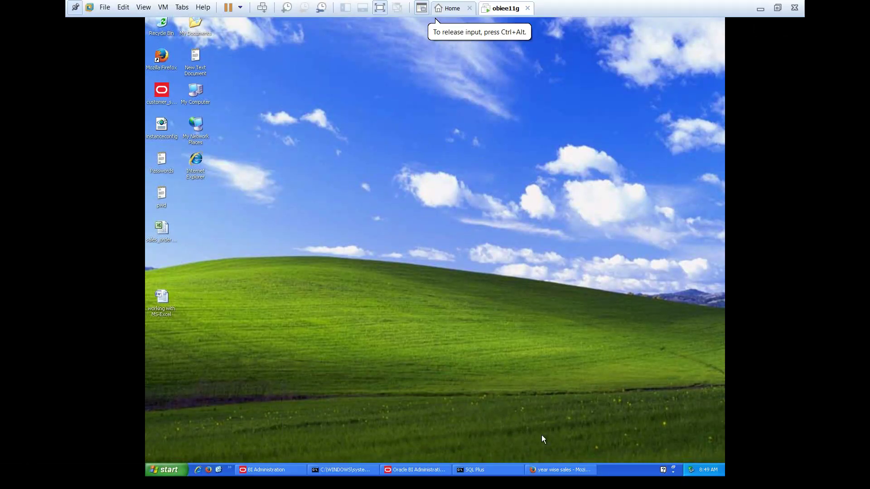
left_click(560, 470)
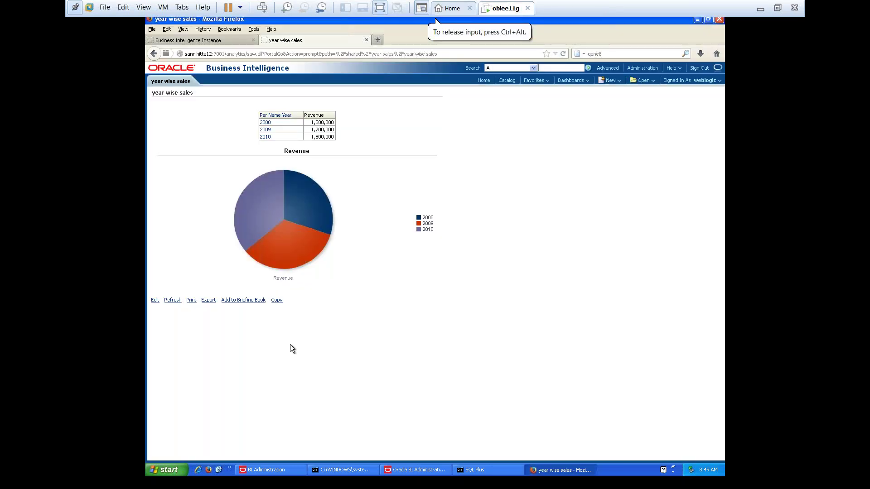
left_click(208, 301)
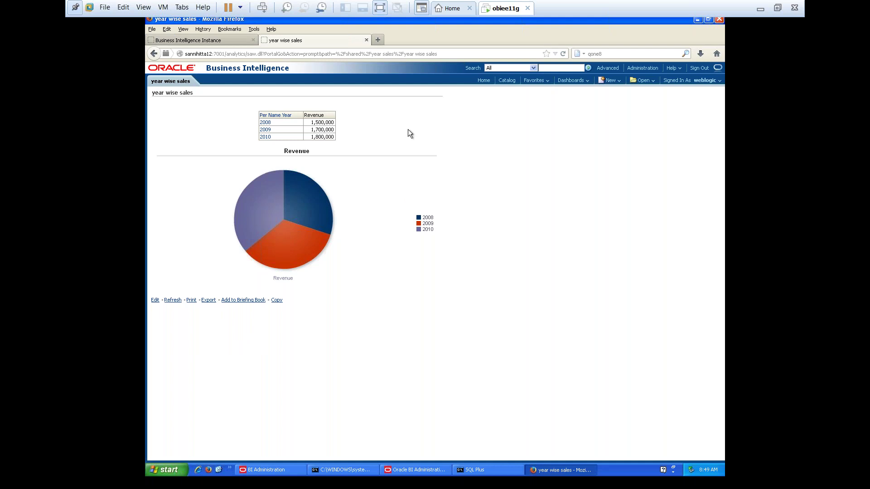
left_click(228, 8)
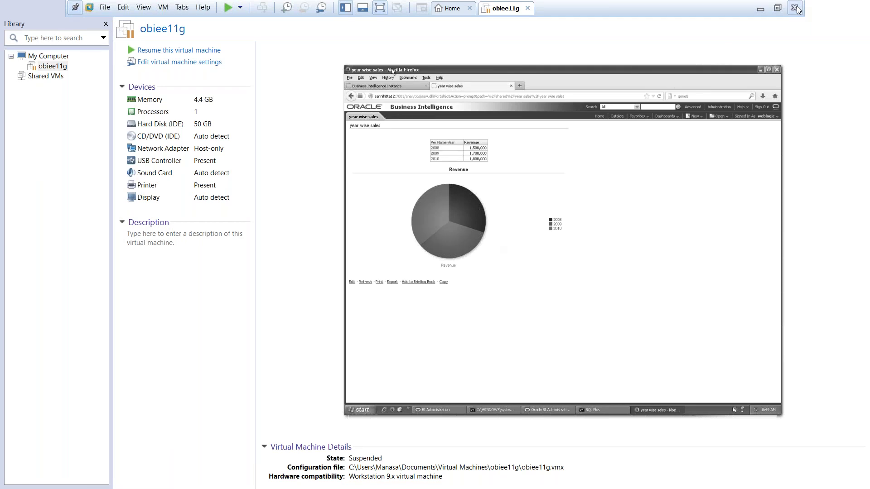
Leave the VM's full-screen view, close the Adult Housing tab, and minimise Chrome
key("ctrl+alt+Return")
key("alt+Tab")
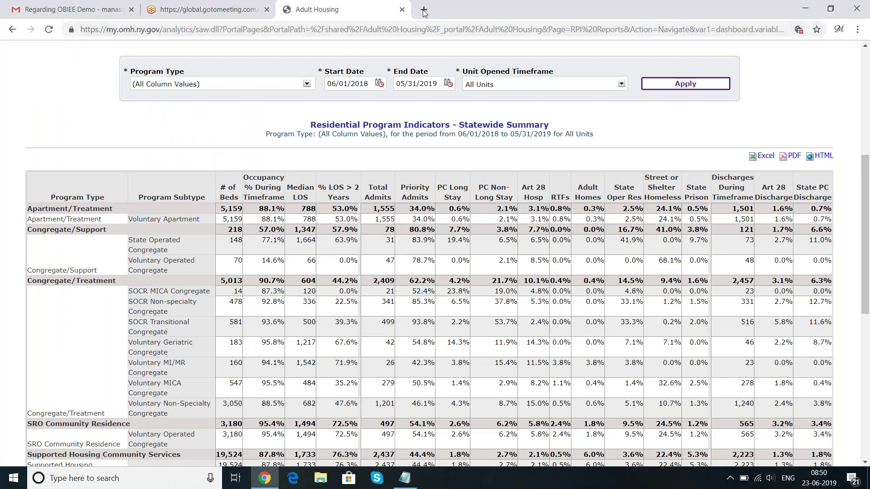
left_click(402, 10)
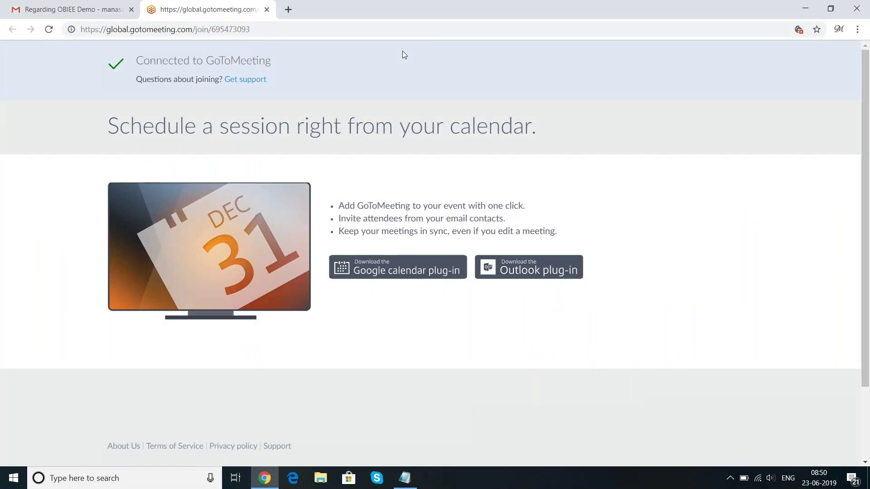
left_click(806, 8)
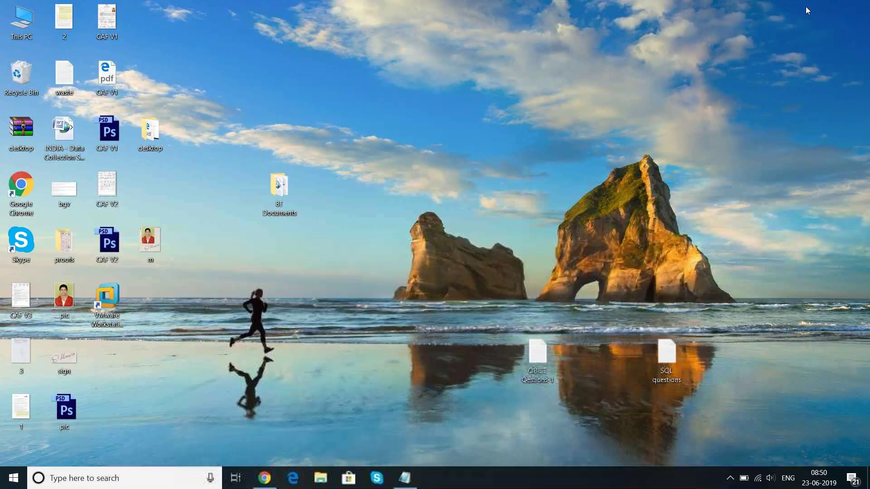